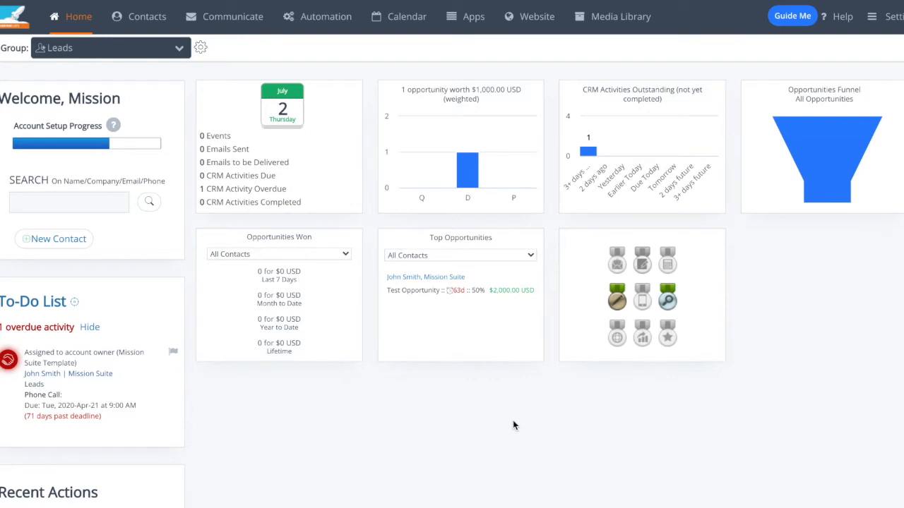
Step: Open the dashboard customization, examine the active and available widgets, and save the widget layout
scroll(513, 425, "down", 7)
left_click(98, 492)
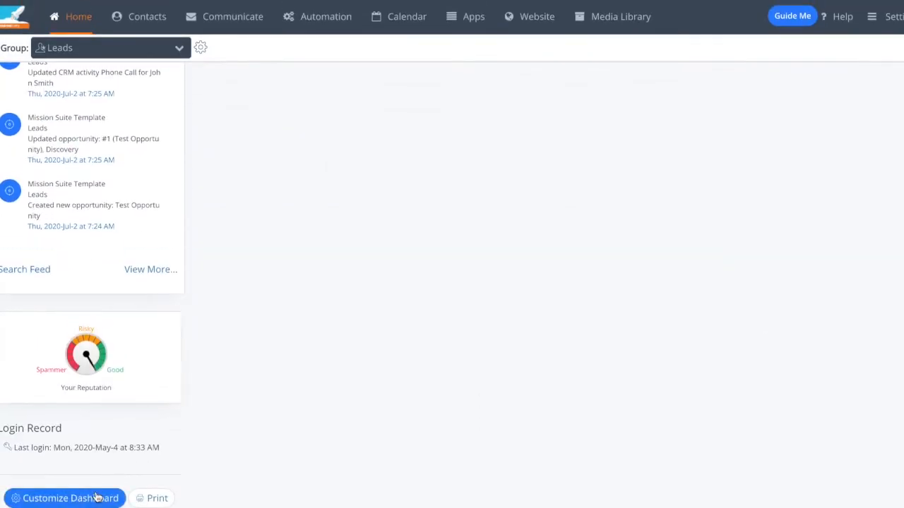
scroll(603, 289, "up", 2)
scroll(603, 290, "up", 6)
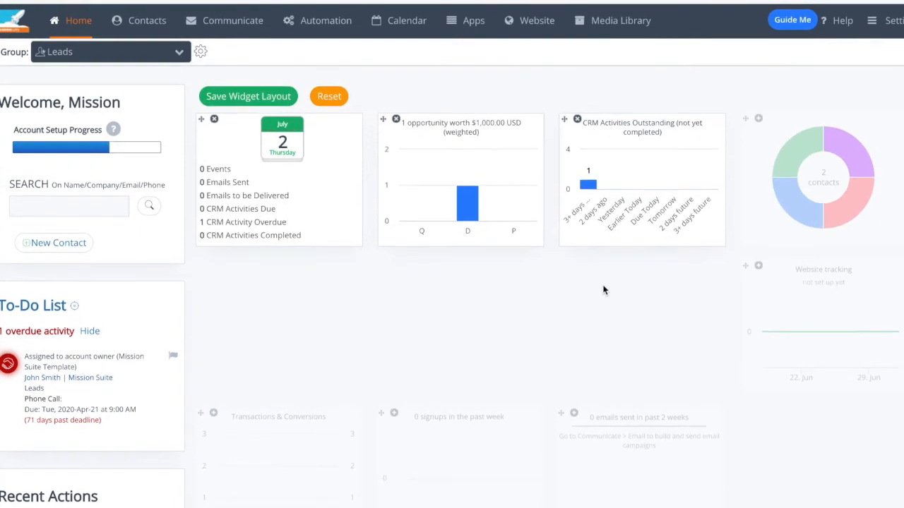
scroll(599, 290, "down", 2)
scroll(600, 292, "down", 8)
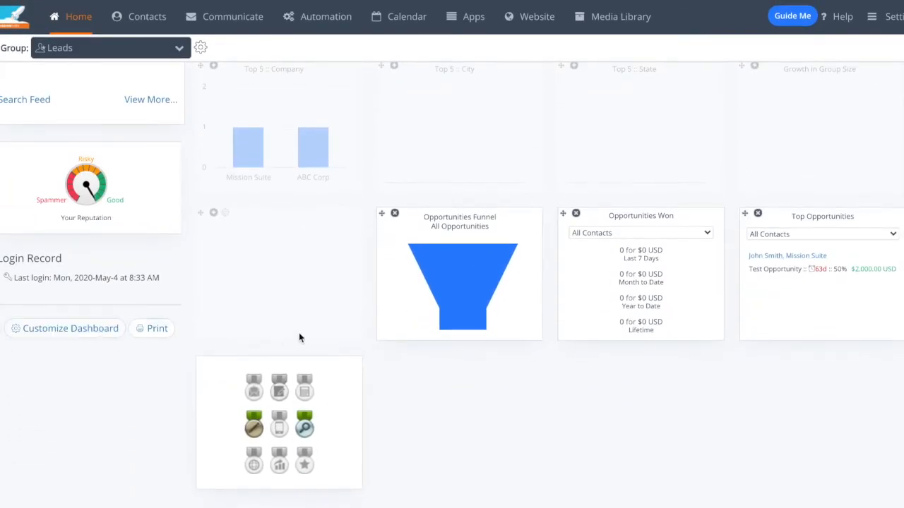
scroll(324, 329, "up", 10)
left_click(247, 92)
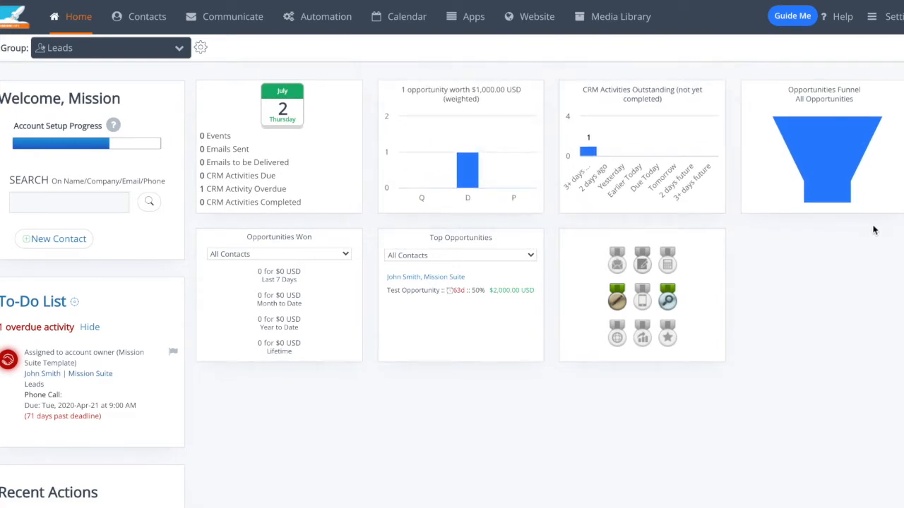
Step: Open the overdue phone call from the To-Do List, review the contact's info, and mark the call as completed
mouse_move(833, 143)
scroll(62, 387, "down", 1)
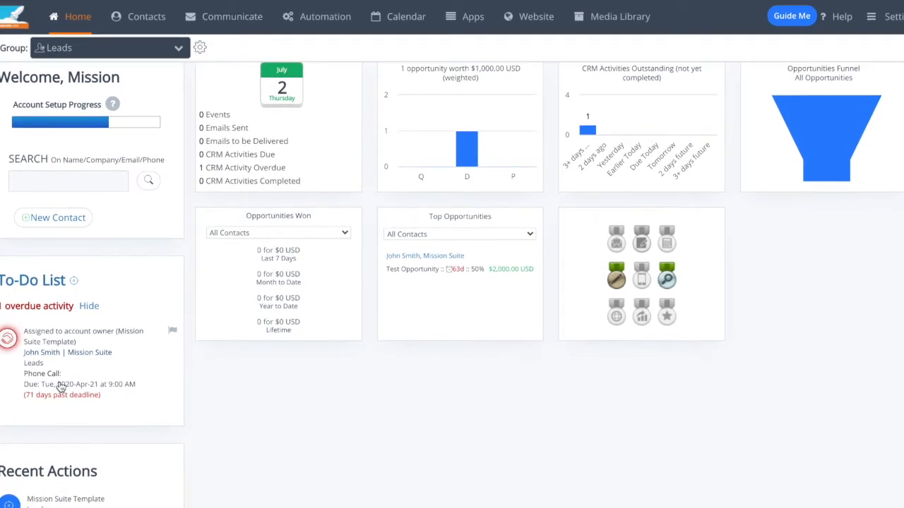
left_click(64, 386)
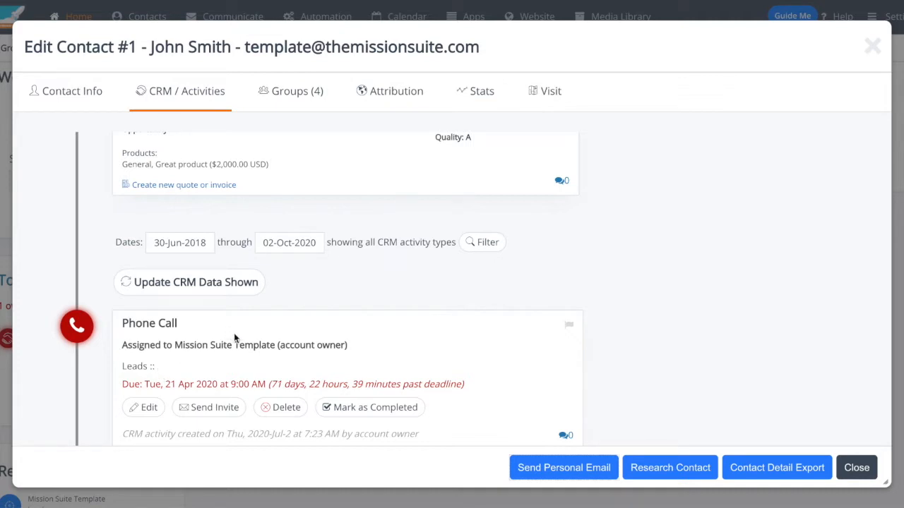
left_click(66, 92)
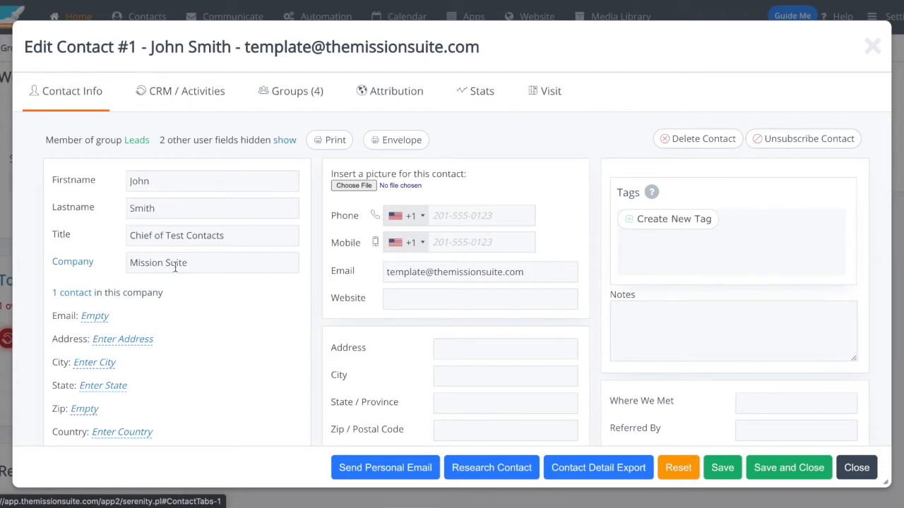
left_click(184, 91)
scroll(544, 332, "down", 5)
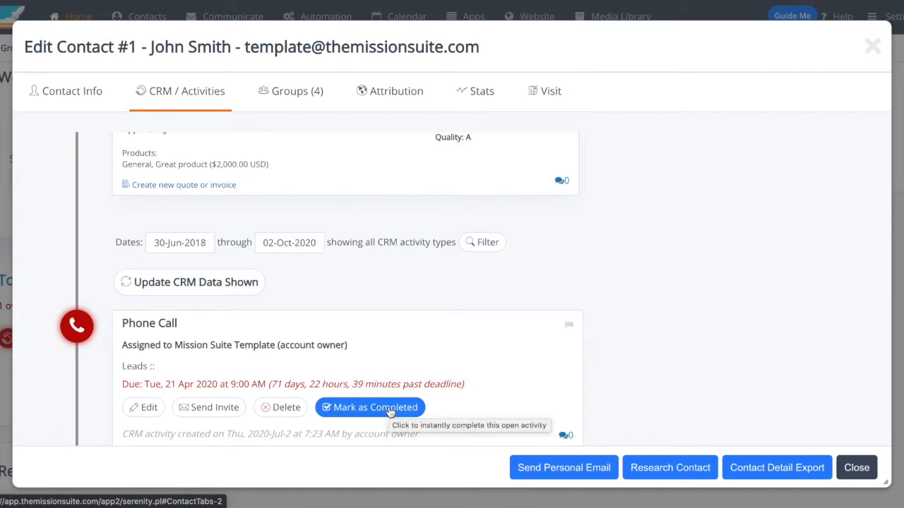
left_click(388, 410)
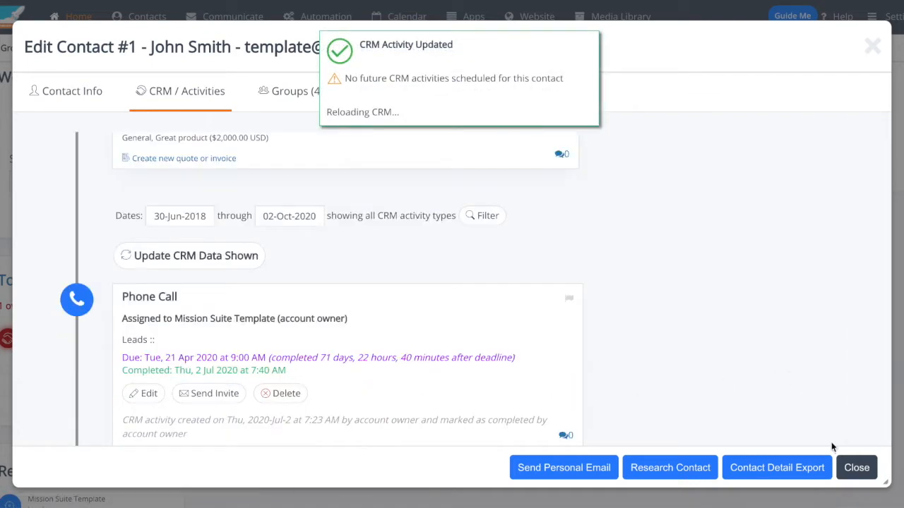
left_click(851, 466)
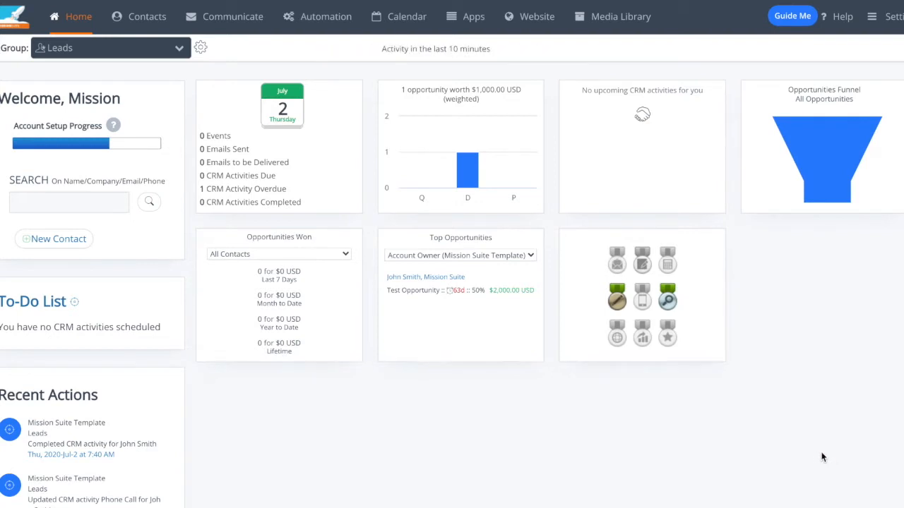
Step: Open the Test Opportunity's details from the dashboard's opportunity pipeline chart
left_click(428, 109)
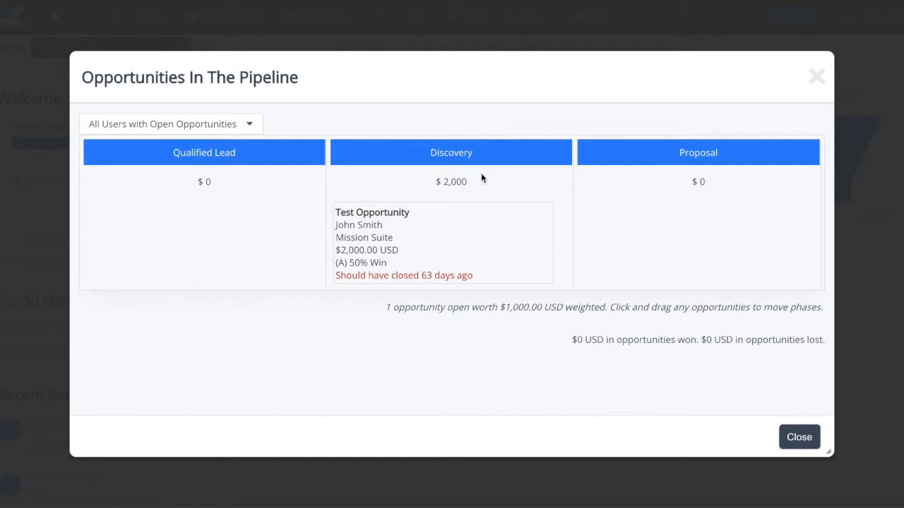
left_click(392, 218)
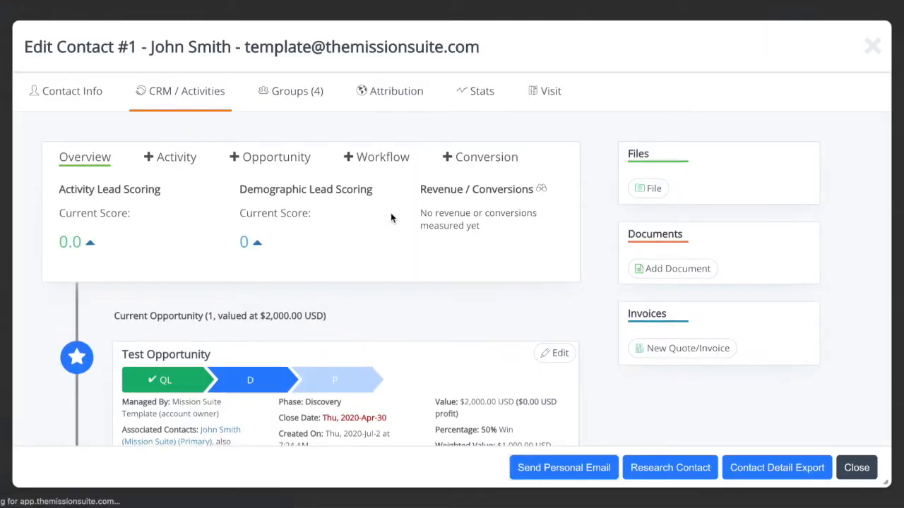
scroll(391, 300, "down", 2)
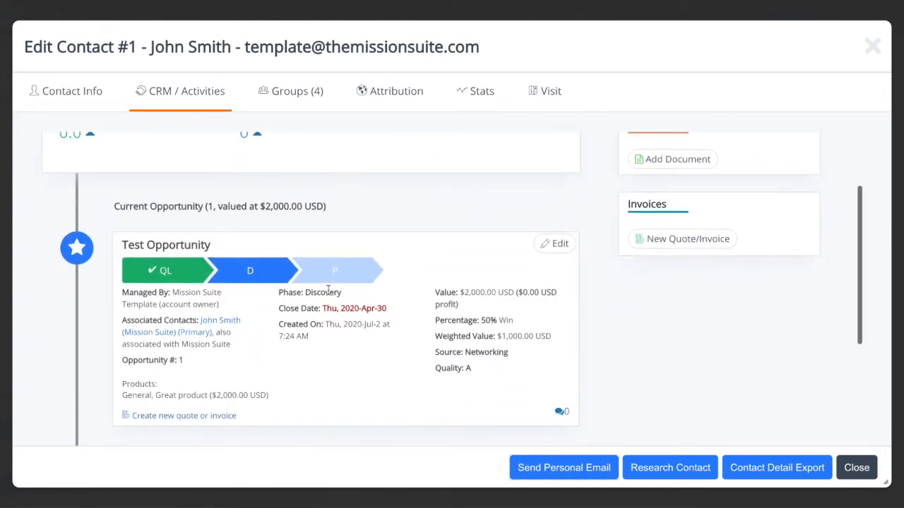
Step: Set the value of the Test Opportunity's General product to $10000.00 and save the opportunity
left_click(549, 252)
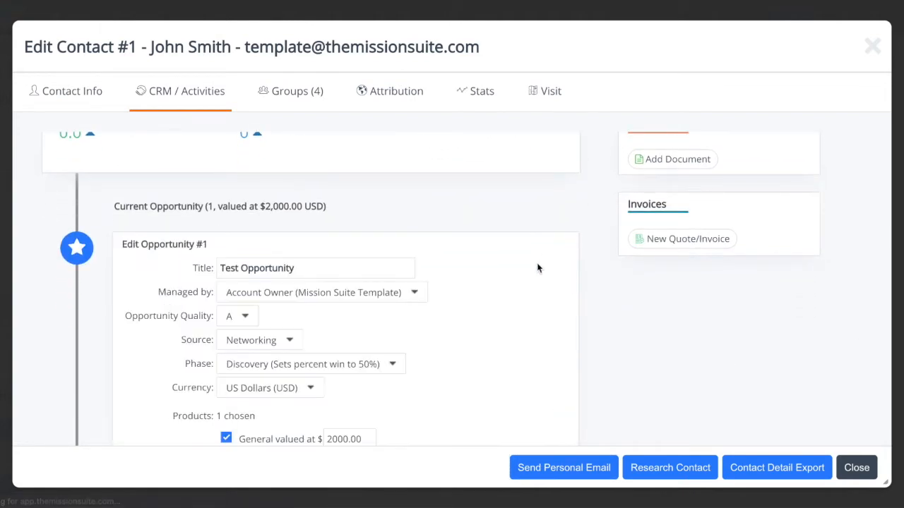
scroll(507, 332, "down", 3)
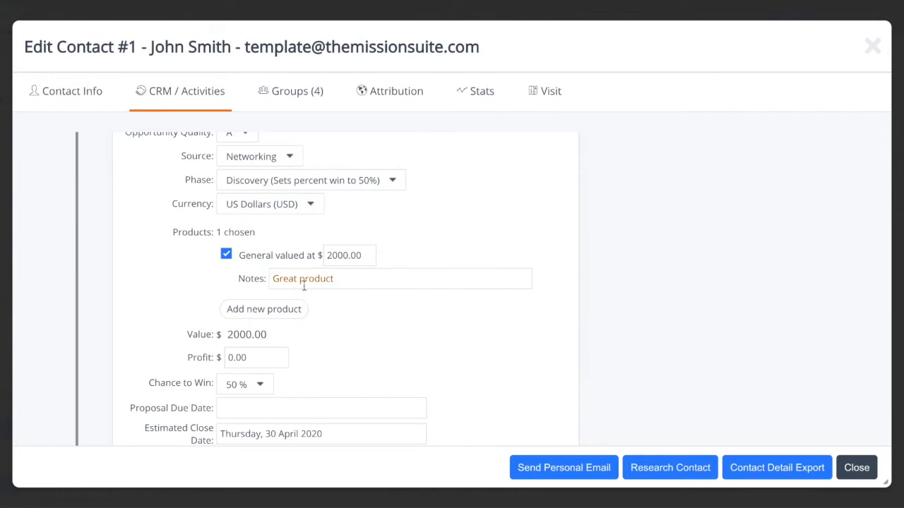
left_click(335, 258)
key("BackSpace")
type("10")
scroll(372, 328, "down", 10)
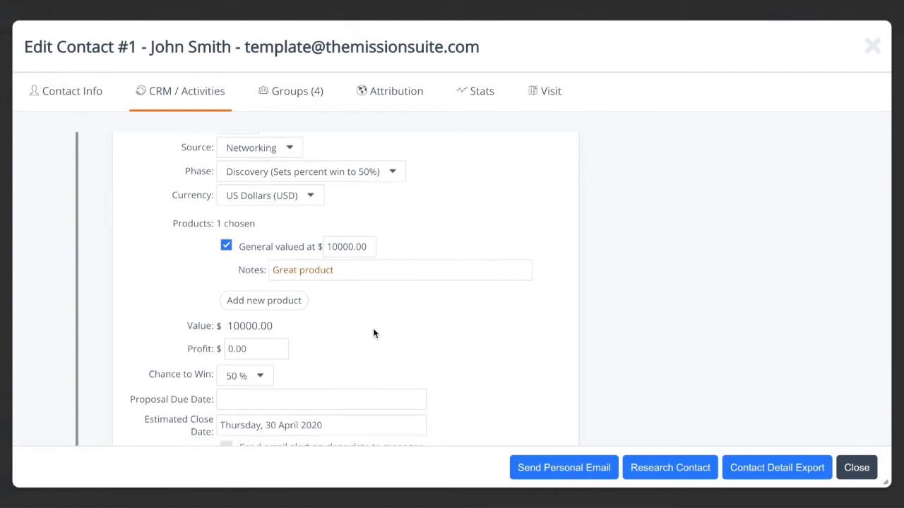
scroll(132, 395, "down", 3)
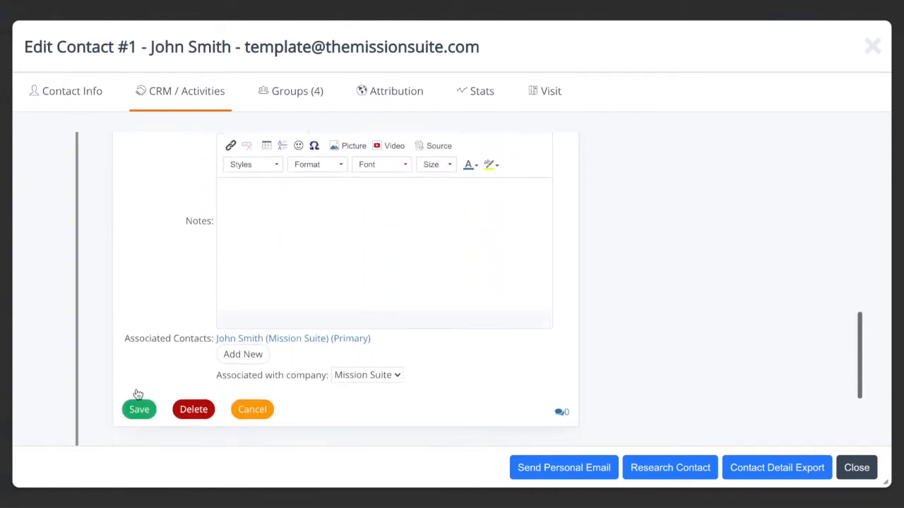
left_click(138, 376)
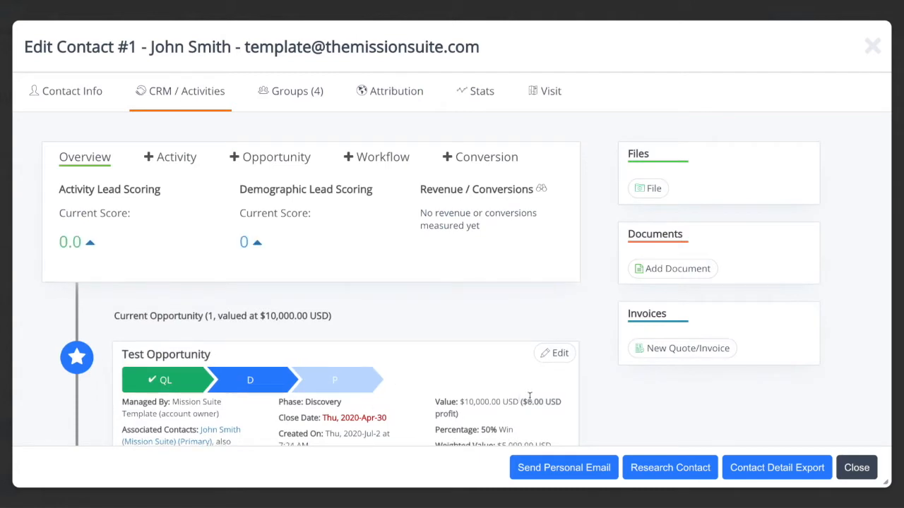
left_click(856, 470)
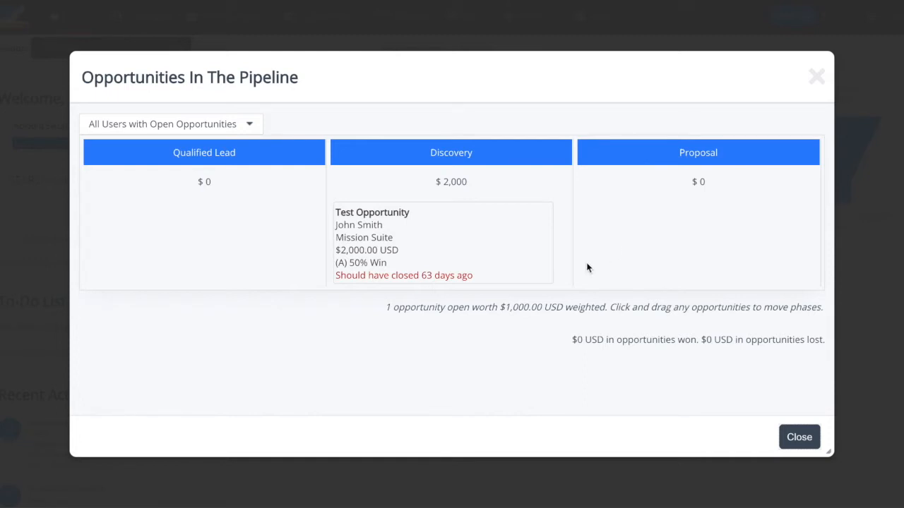
Step: Move the Test Opportunity to the Proposal phase in the pipeline and accept the 70% chance to win
scroll(434, 205, "down", 1)
left_click_drag(362, 221, 643, 195)
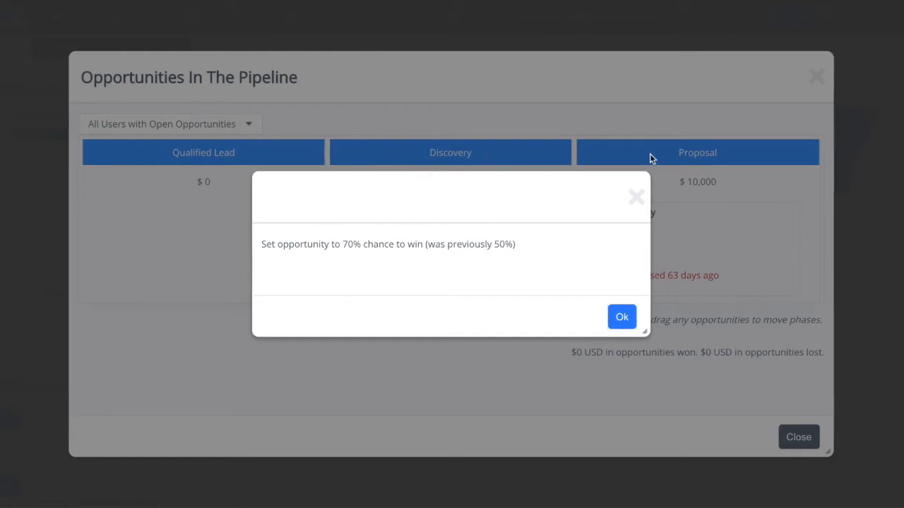
left_click(632, 308)
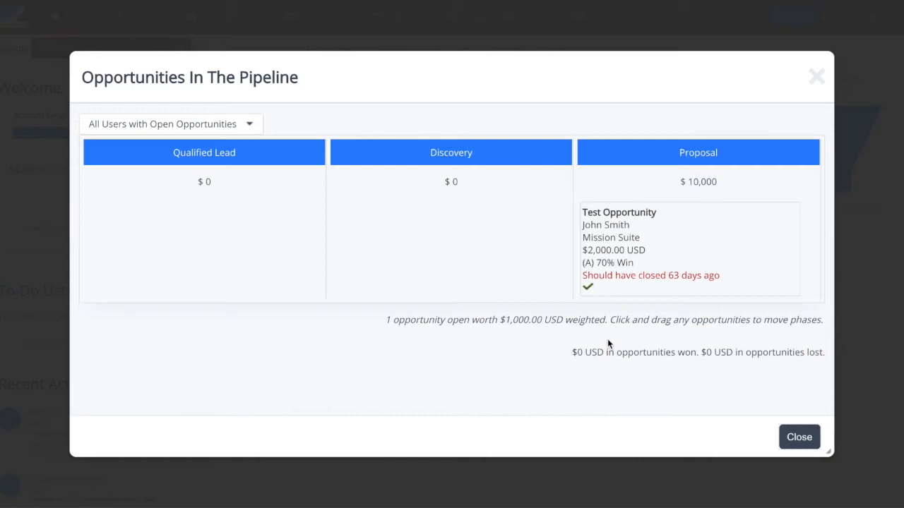
Step: Move the Test Opportunity to Qualified Lead and back to Discovery, accepting each phase's win chance, and close the pipeline
left_click_drag(638, 226, 186, 195)
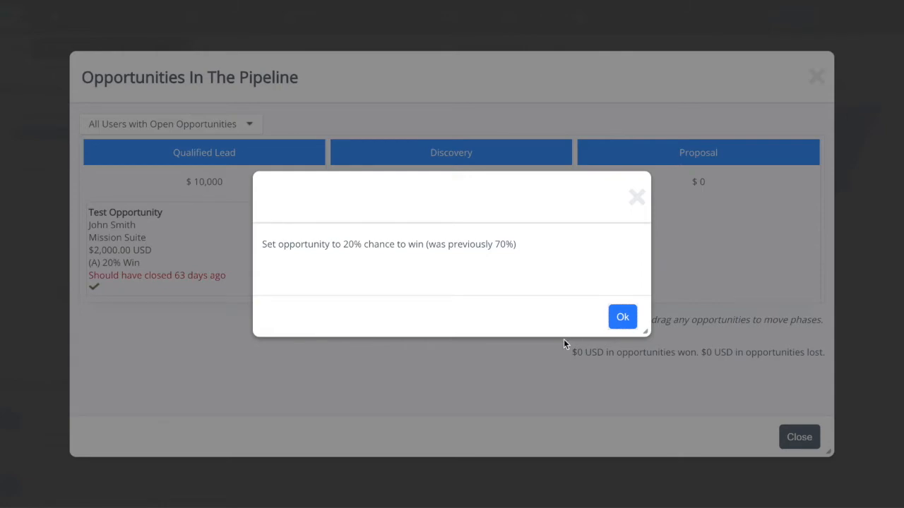
left_click(622, 317)
left_click_drag(177, 225, 499, 198)
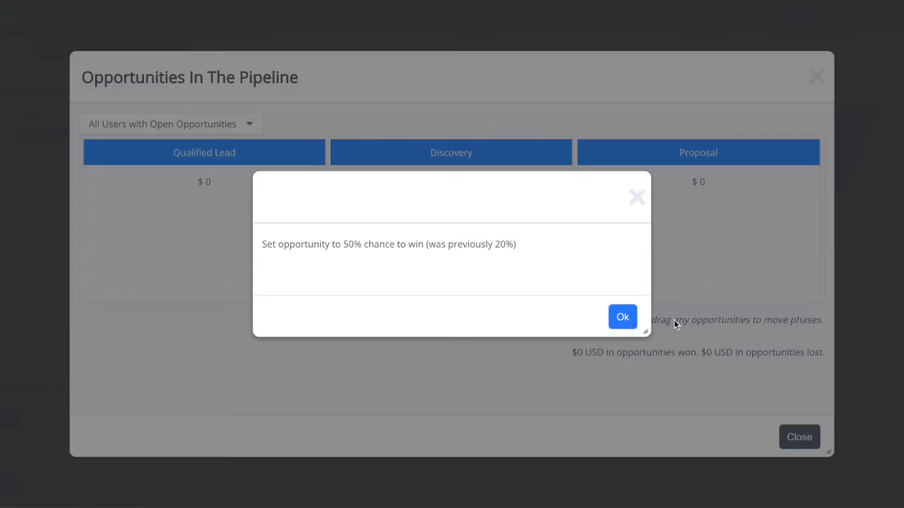
left_click(631, 319)
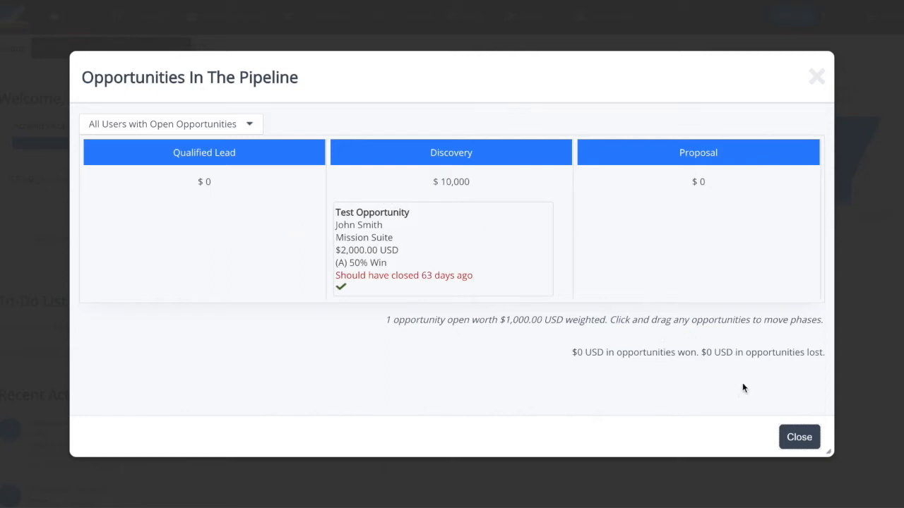
left_click(800, 435)
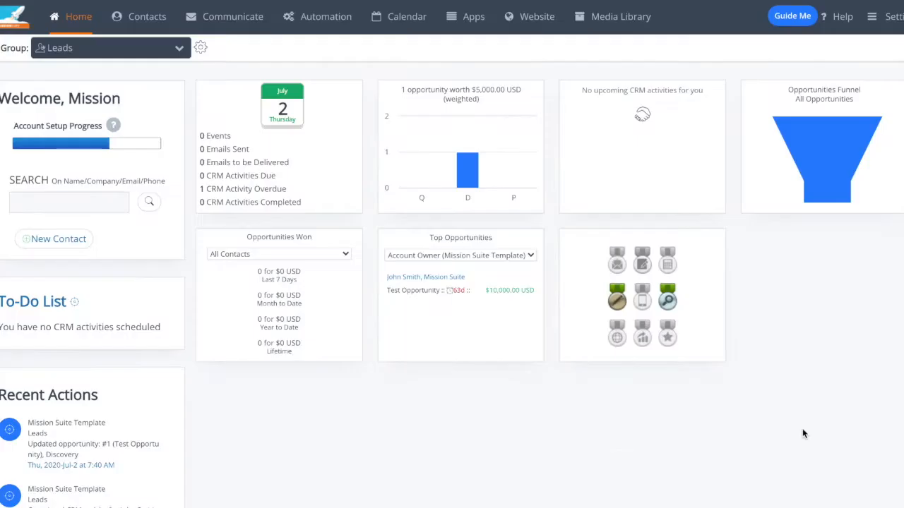
Step: Open the contact list for the Leads group
left_click(623, 316)
left_click(124, 21)
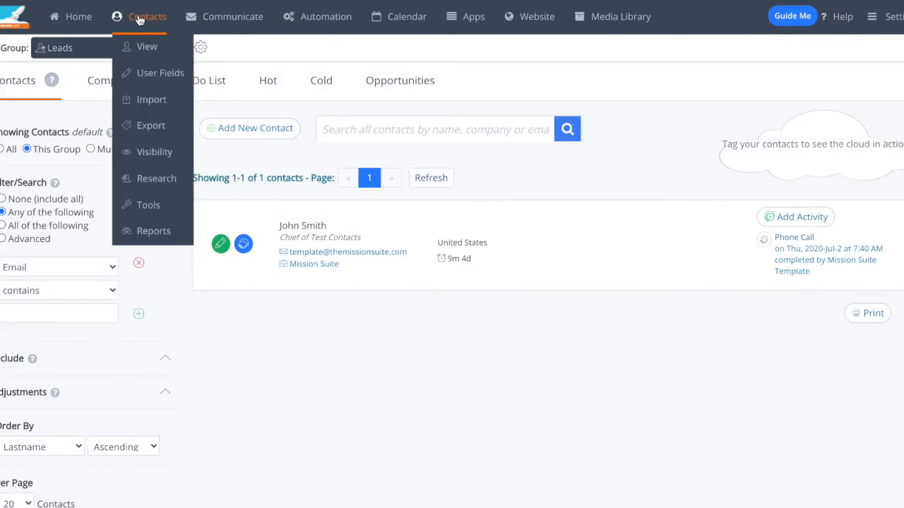
mouse_move(308, 21)
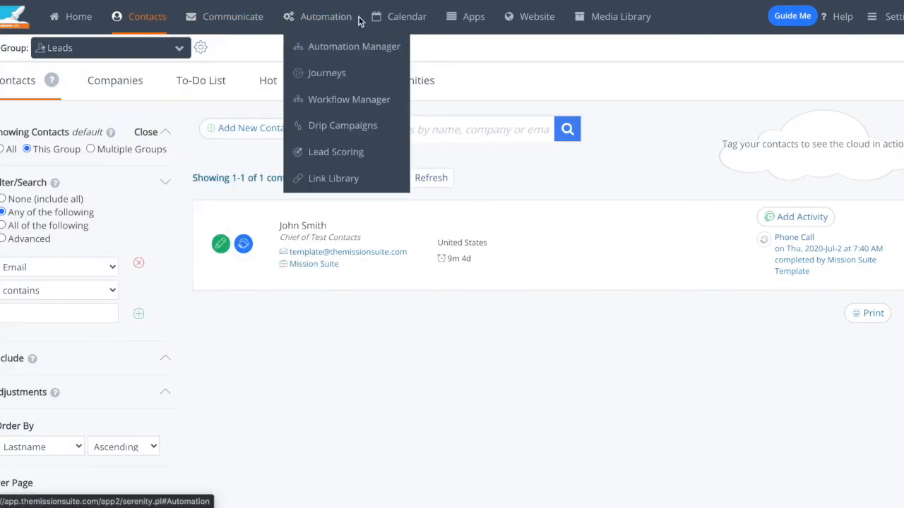
mouse_move(523, 21)
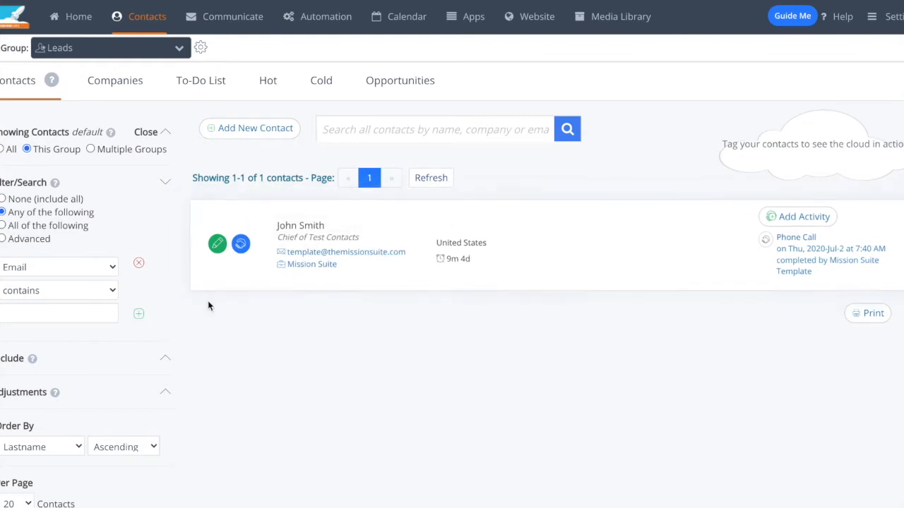
Step: Examine the contact, special, user and company fields available for filtering the contact list, keeping Email as the filter field
left_click(113, 268)
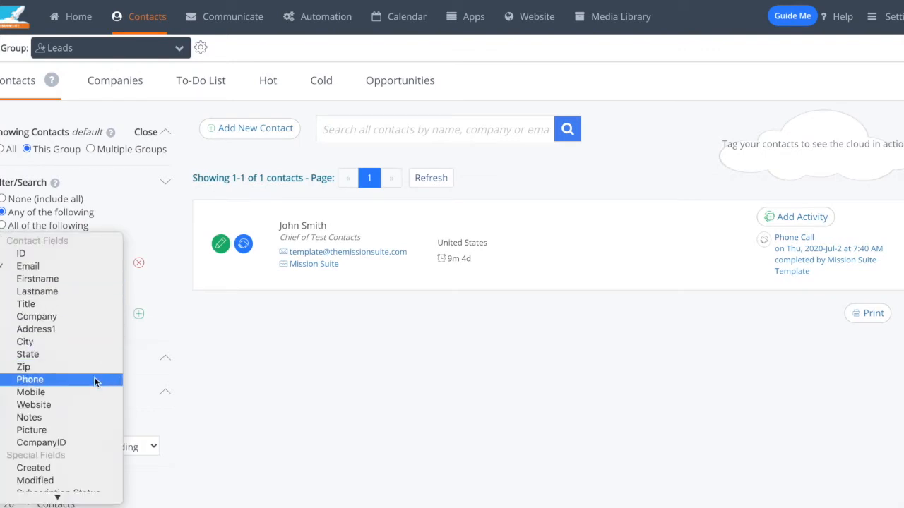
scroll(80, 386, "down", 5)
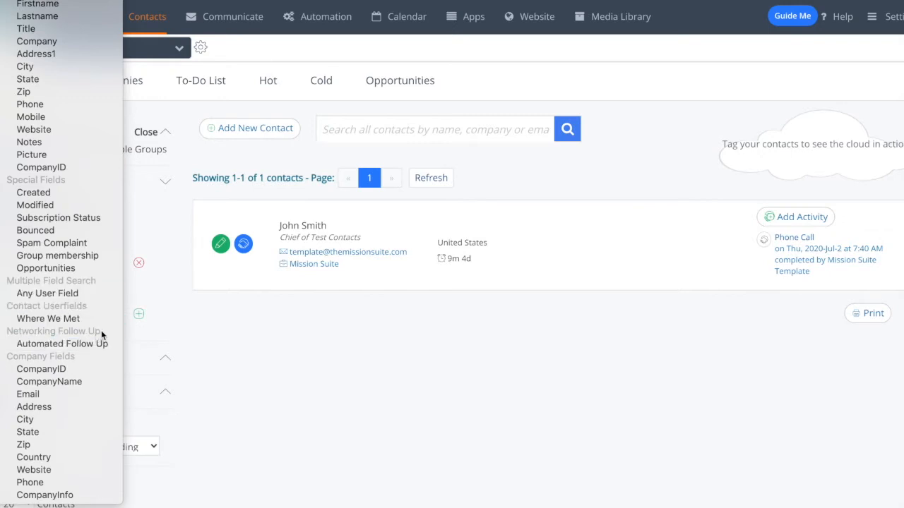
left_click(284, 402)
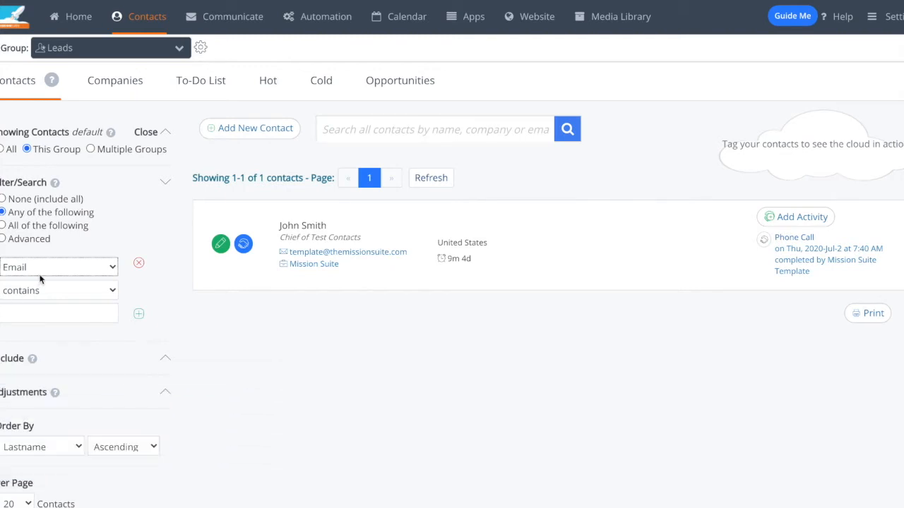
left_click(71, 268)
scroll(50, 382, "down", 5)
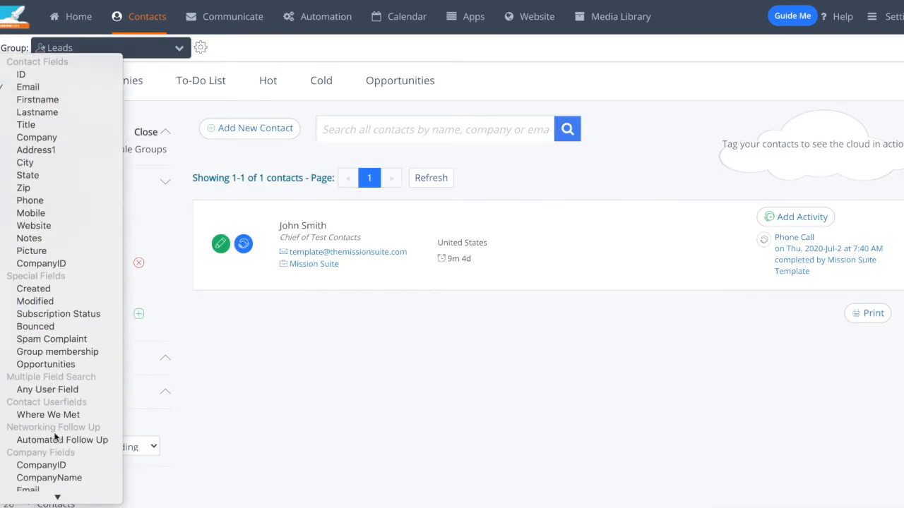
left_click(338, 398)
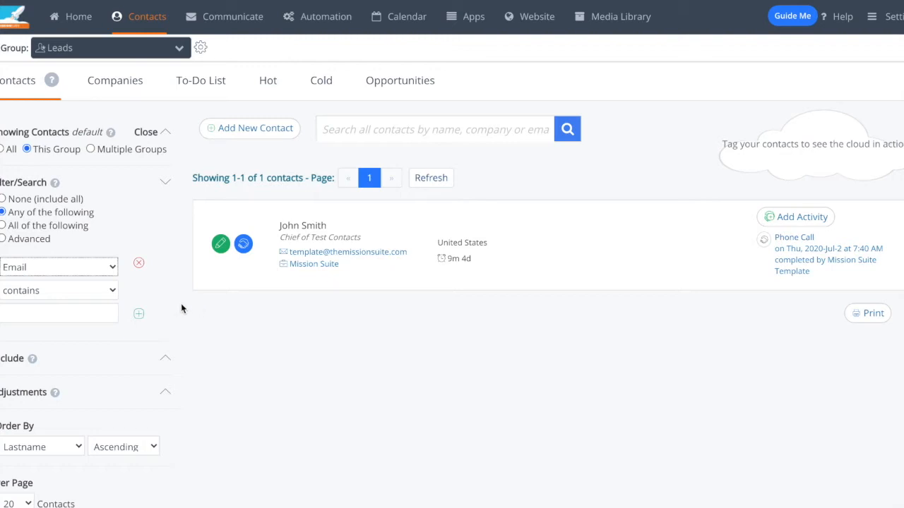
Step: Open the only contact in the Leads list for editing and look over its contact information fields
left_click(219, 243)
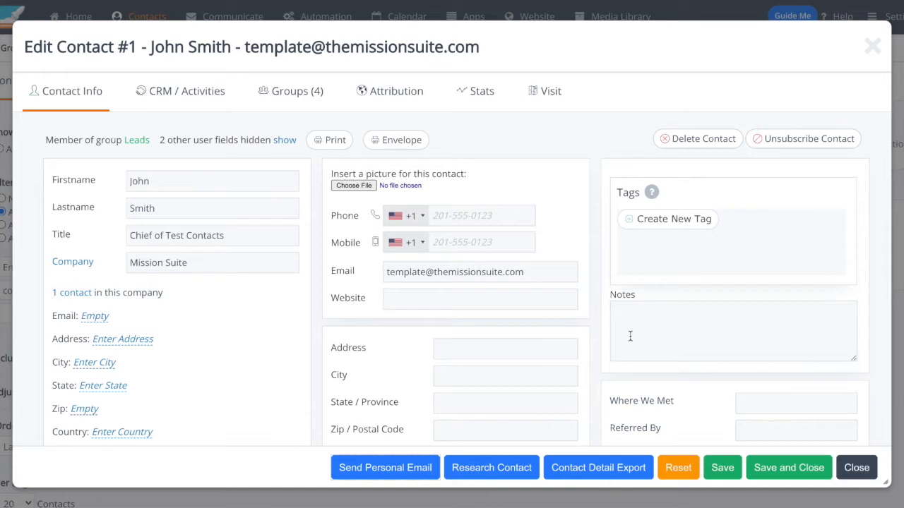
scroll(598, 366, "down", 5)
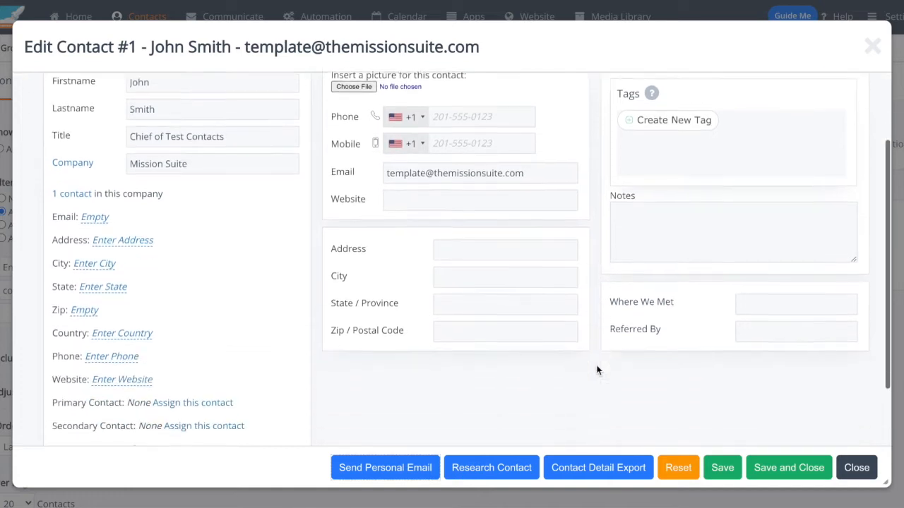
scroll(597, 369, "up", 3)
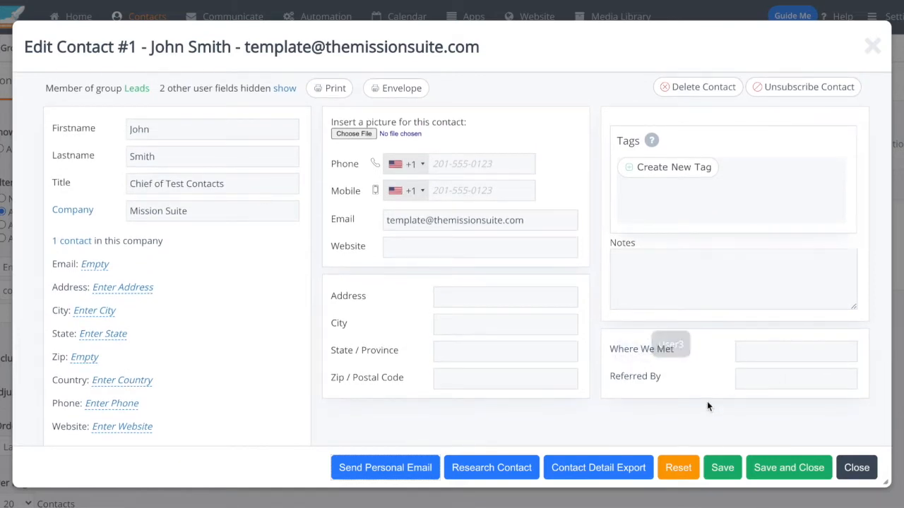
Step: Enter "Denver Startup Week" as where the contact was met and save the contact
left_click(803, 349)
type("Denver Startup Week")
scroll(724, 374, "down", 1)
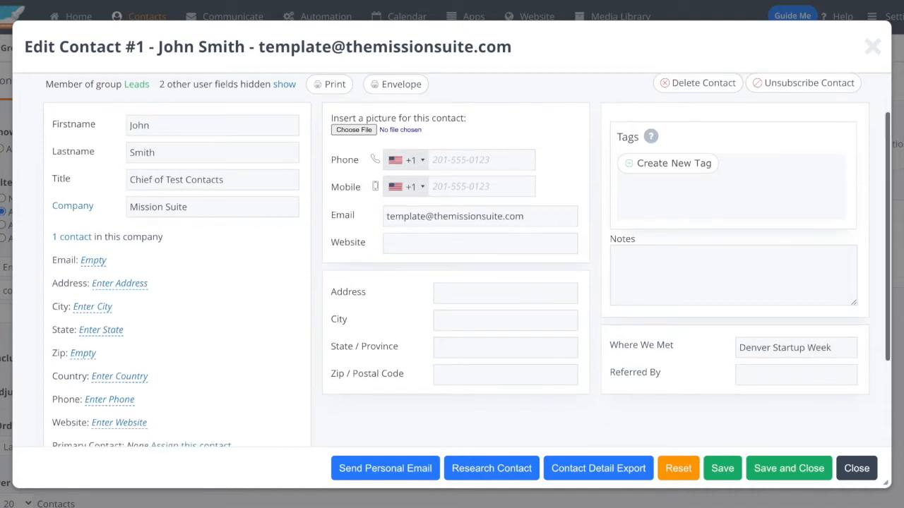
left_click(729, 477)
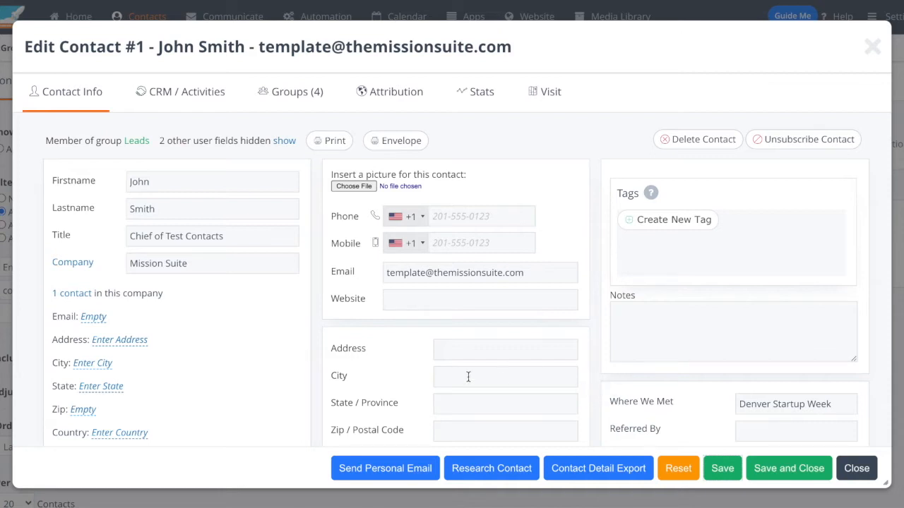
Step: Open a trackable personal email to the contact and examine its sender name, sender address and recipient
left_click(381, 469)
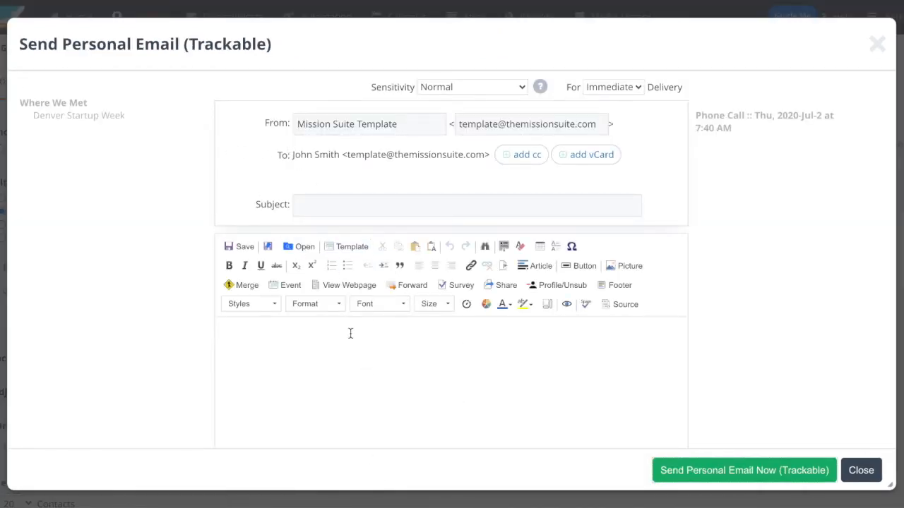
triple_click(304, 124)
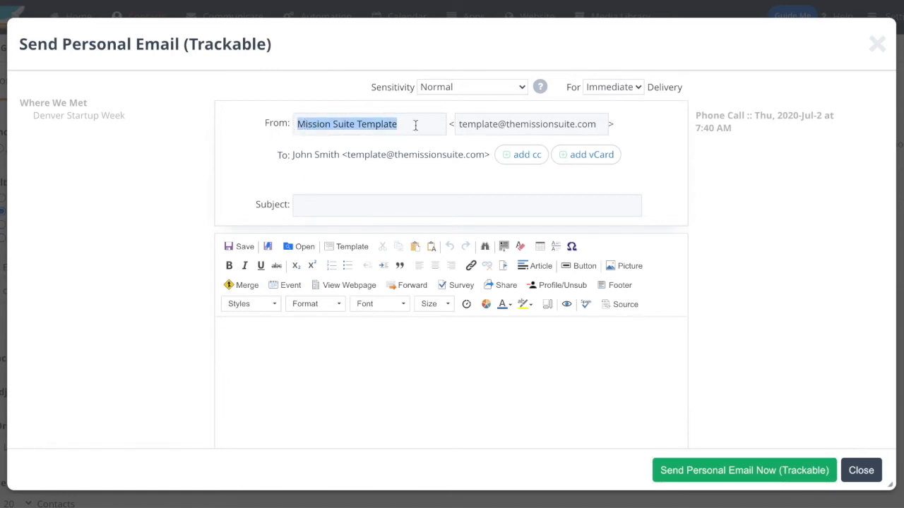
triple_click(562, 125)
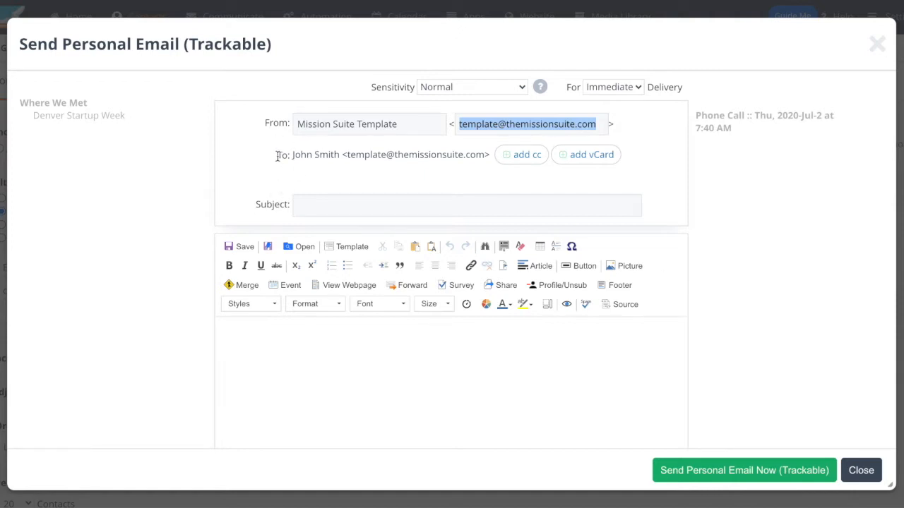
left_click(405, 157)
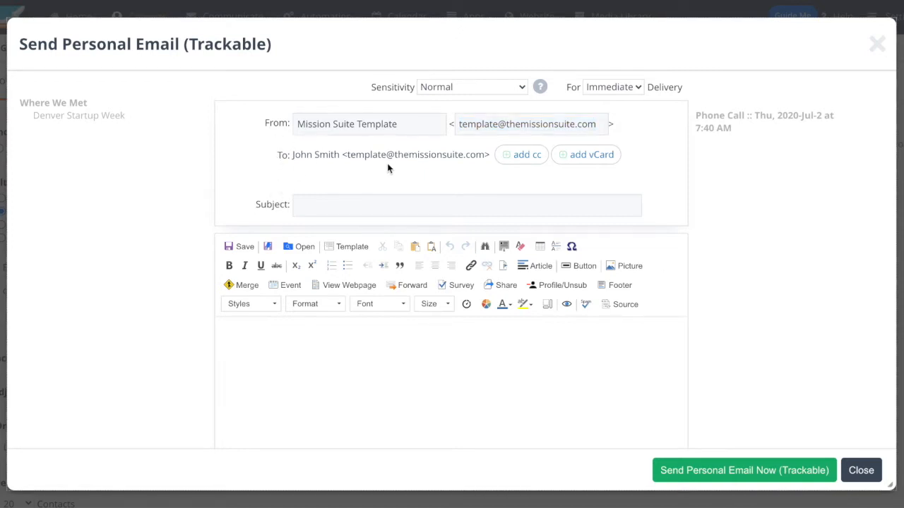
Step: Add two empty Cc lines to the personal email
left_click(524, 160)
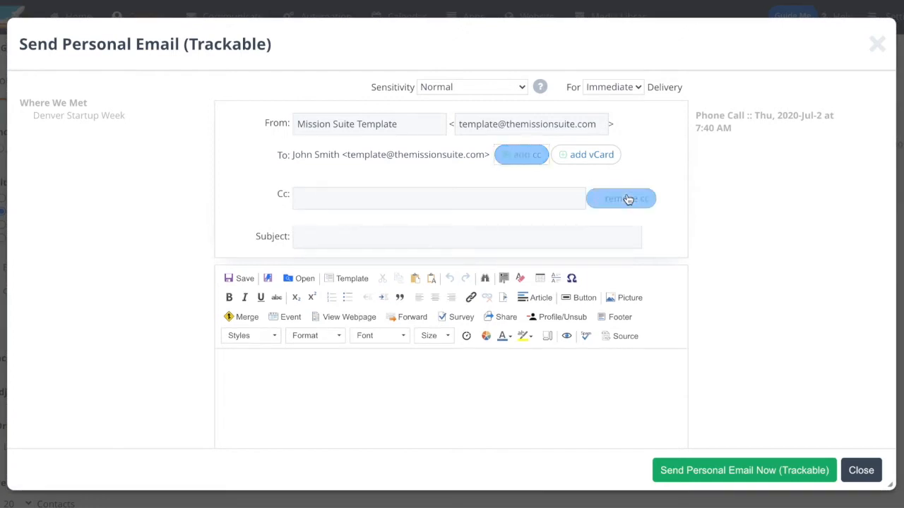
left_click(535, 164)
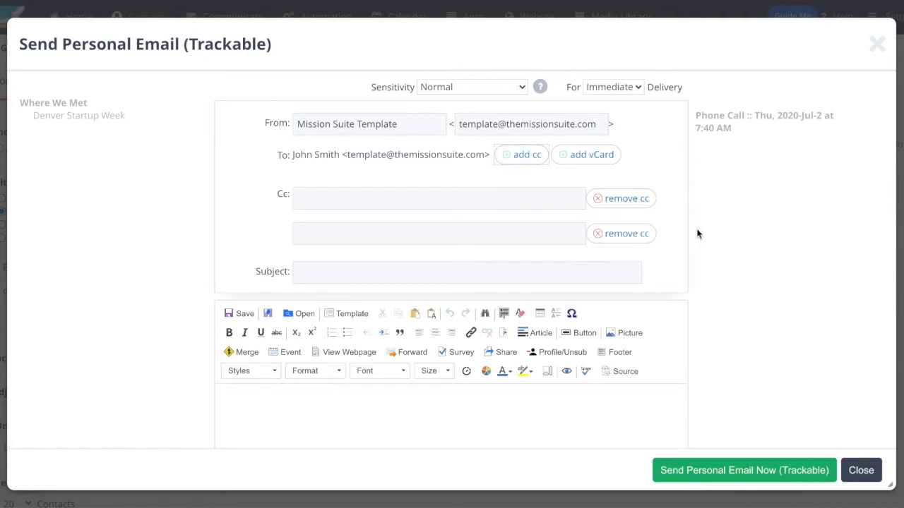
scroll(697, 234, "down", 1)
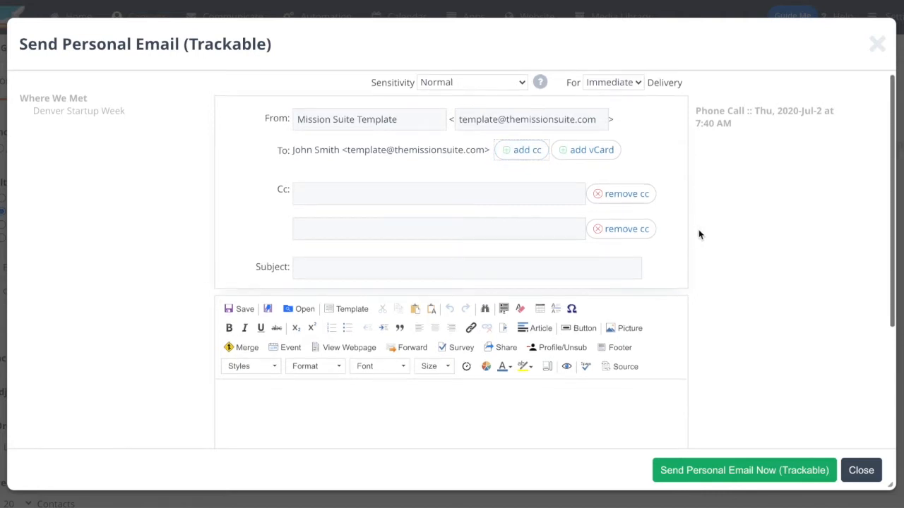
scroll(700, 233, "up", 1)
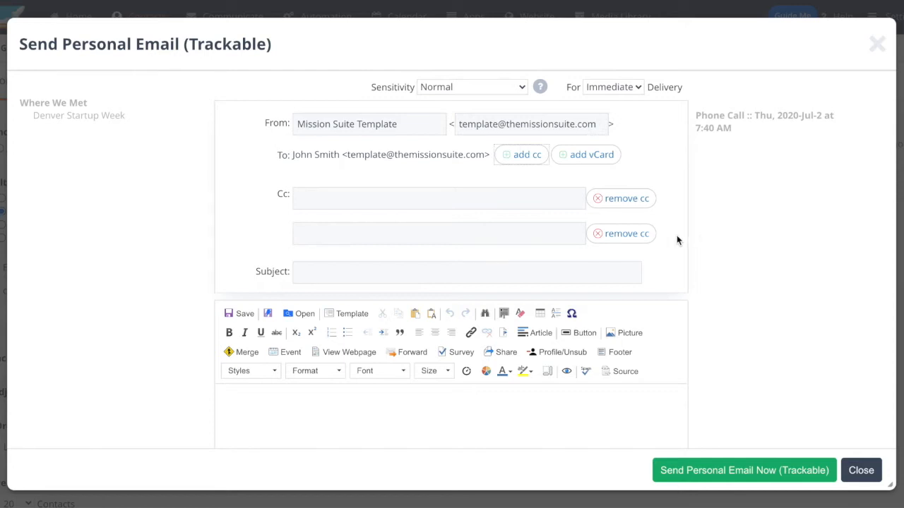
Step: Set the personal email to delayed delivery on Tuesday, 06-October-2020, with the delivery hour at 3pm
left_click(619, 87)
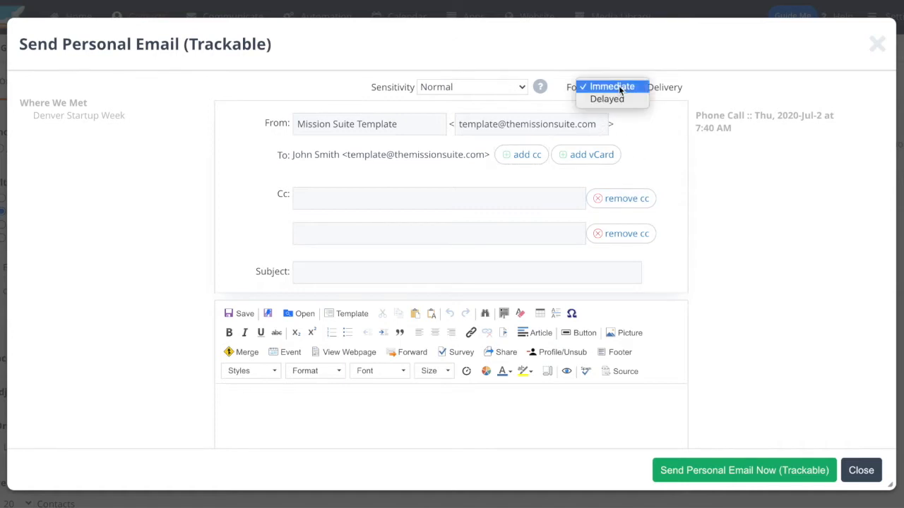
left_click(622, 98)
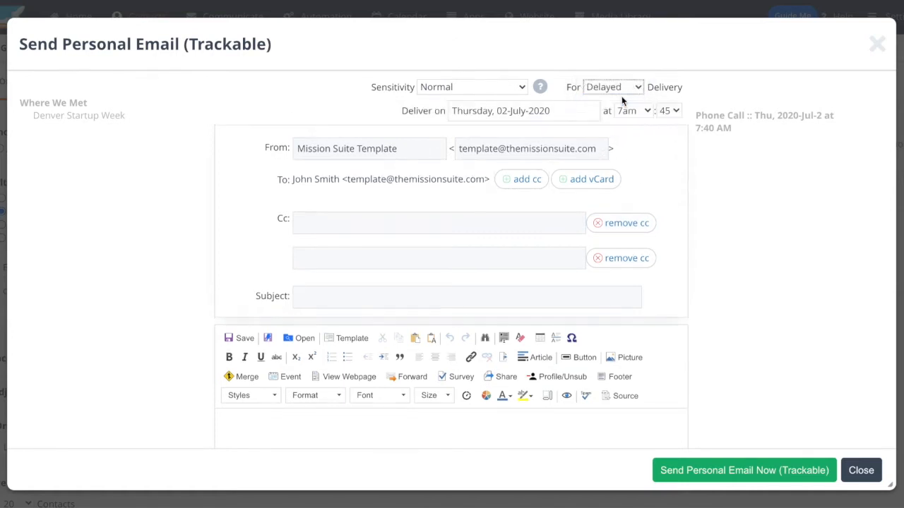
left_click(566, 117)
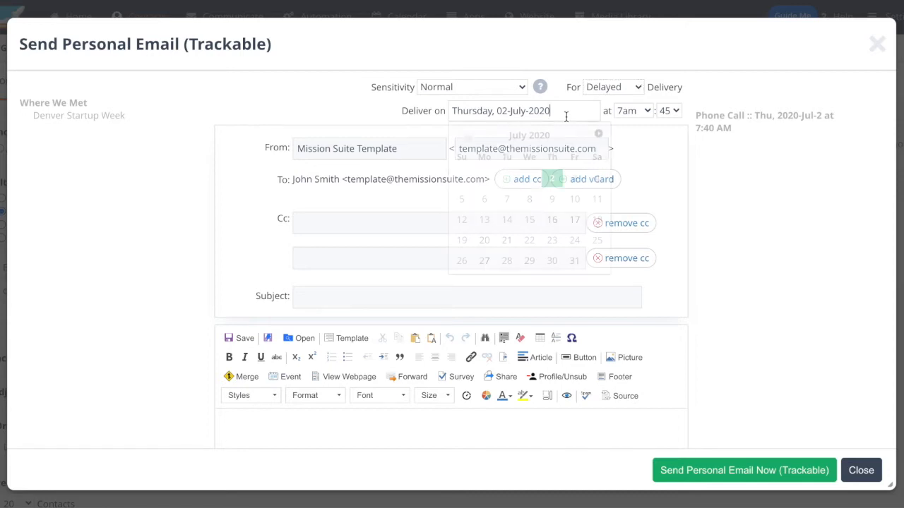
left_click(599, 134)
left_click(599, 135)
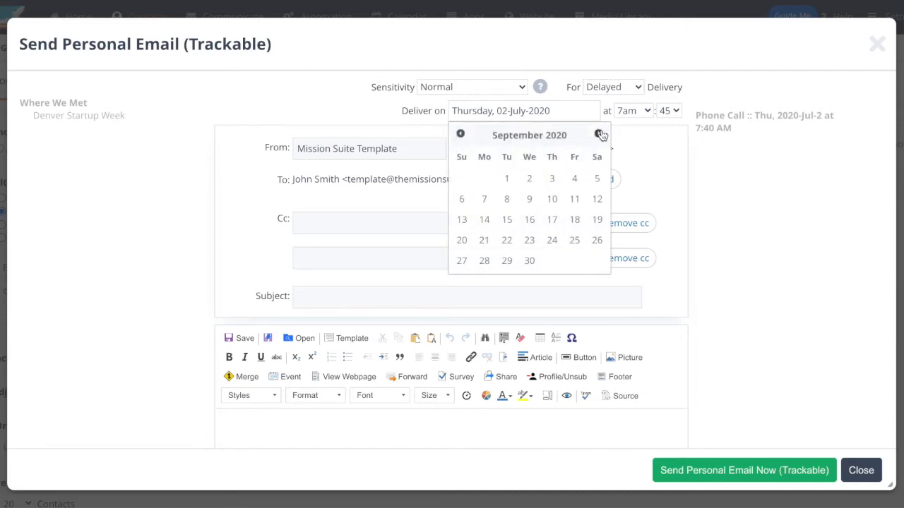
left_click(600, 134)
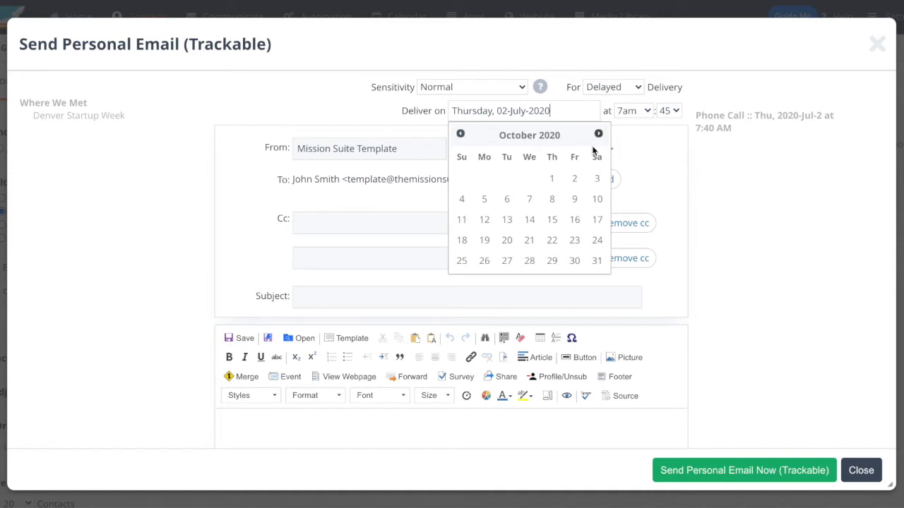
left_click(509, 199)
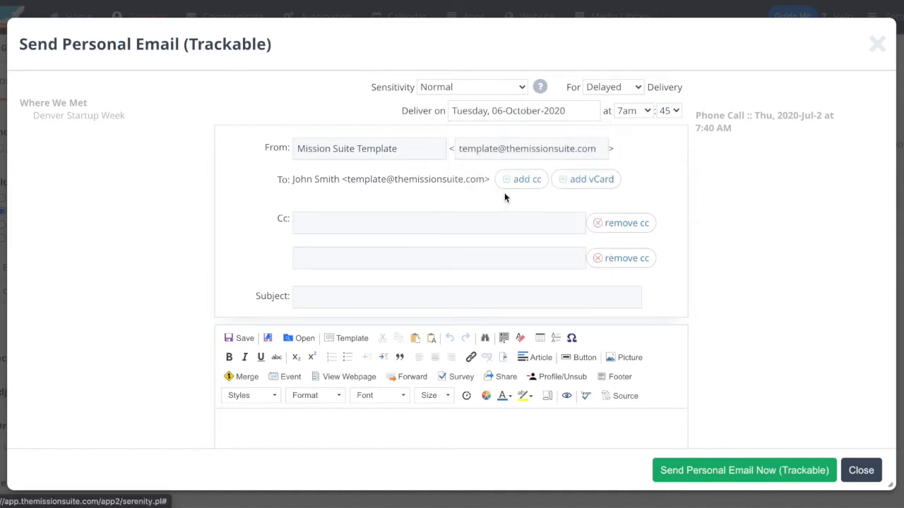
left_click(639, 115)
left_click(648, 92)
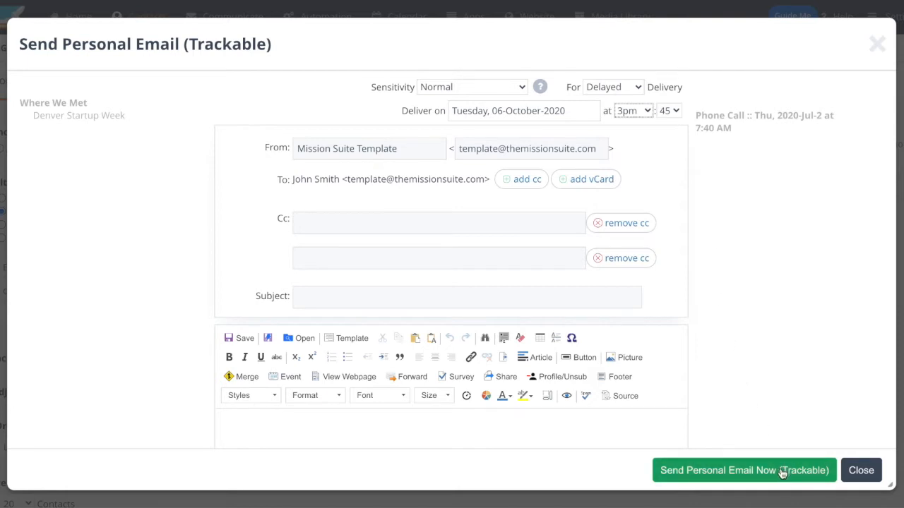
Step: Review the email's message editor and delivery settings, and close the email without sending it
scroll(786, 435, "down", 2)
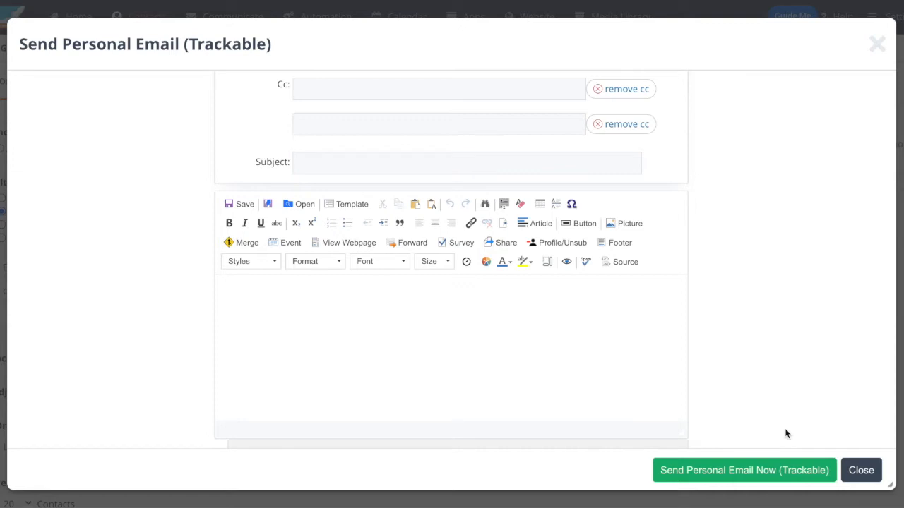
scroll(786, 434, "up", 2)
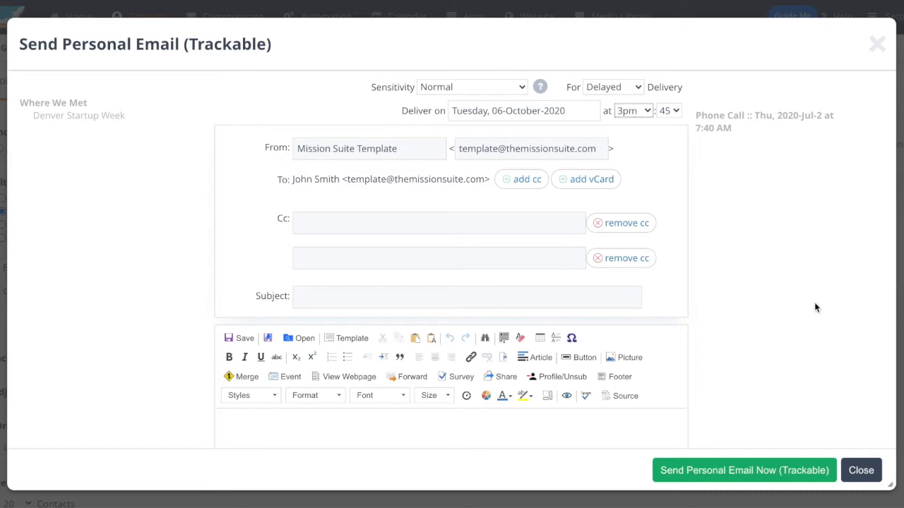
scroll(786, 399, "down", 1)
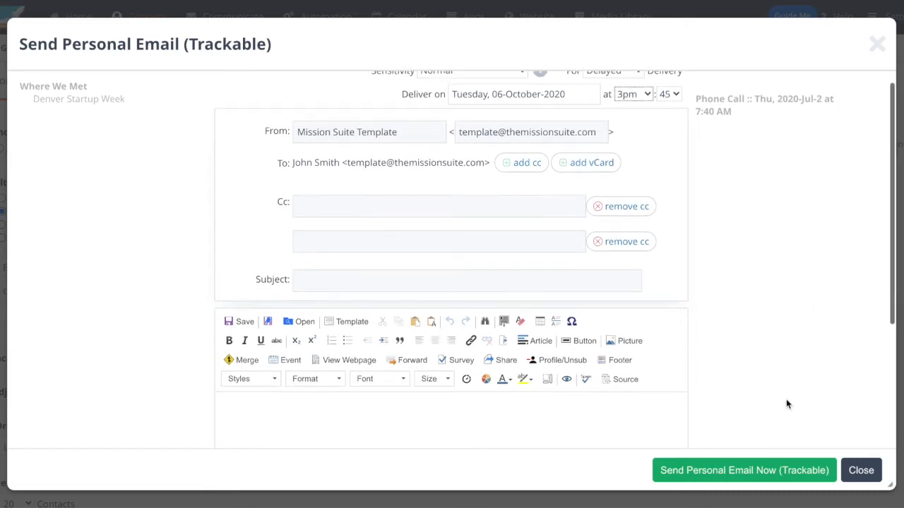
left_click(862, 470)
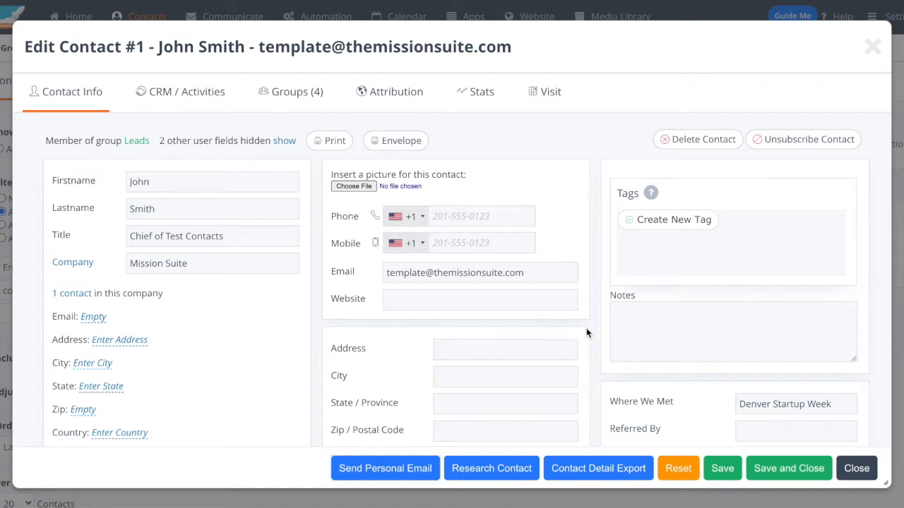
Step: Examine the contact's CRM and activity overview, including lead scoring, the Test Opportunity details and the phone call history
left_click(159, 99)
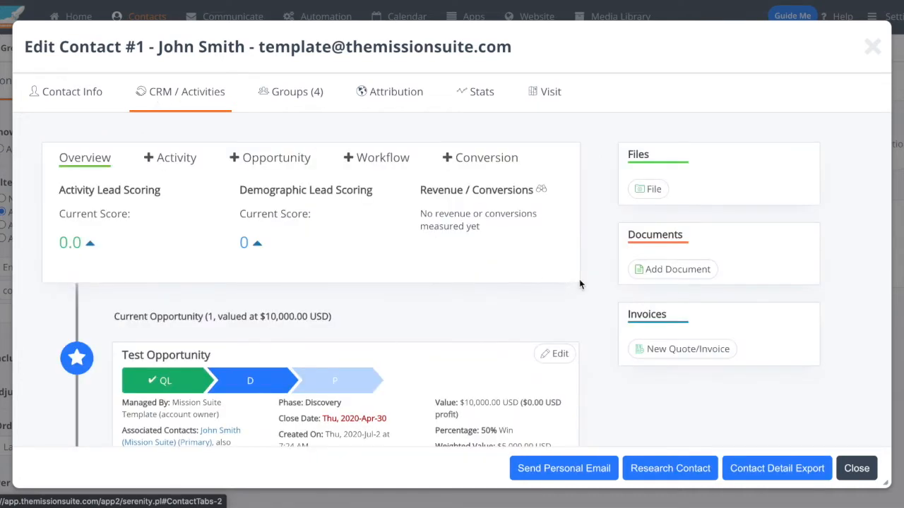
scroll(581, 282, "down", 5)
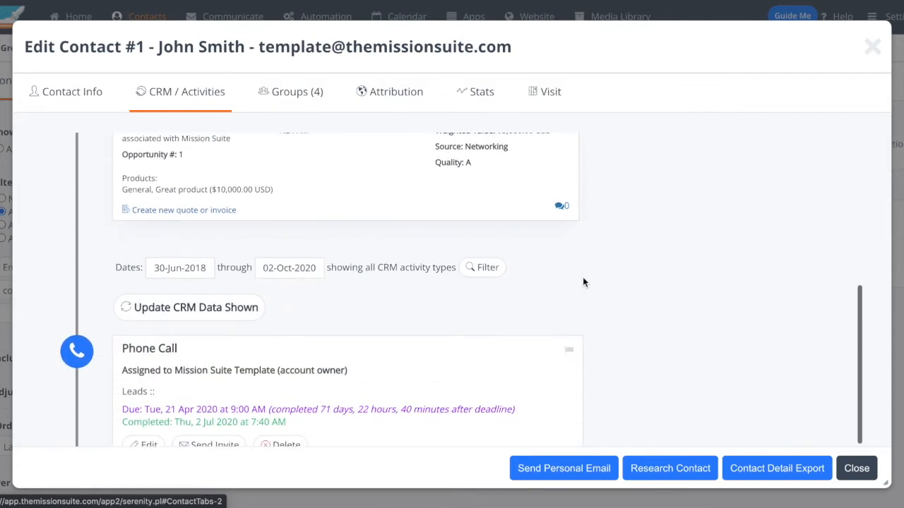
scroll(586, 282, "down", 1)
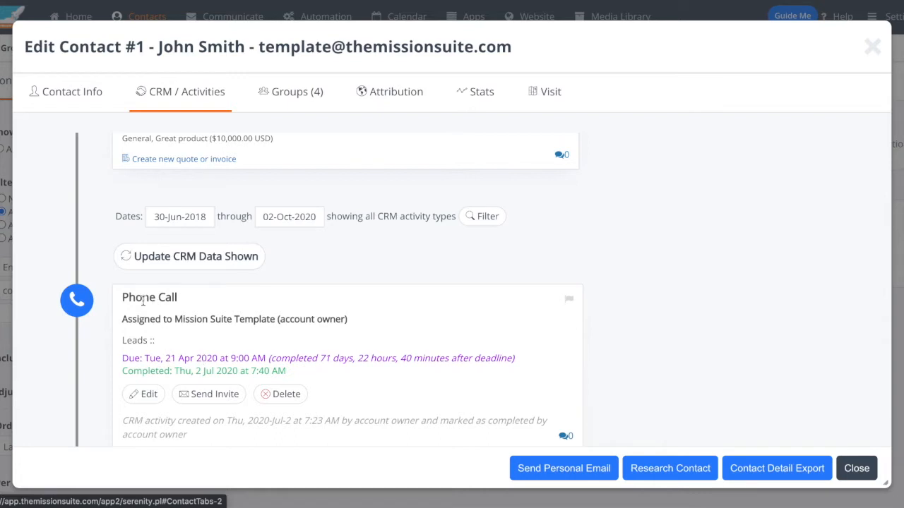
scroll(471, 335, "up", 3)
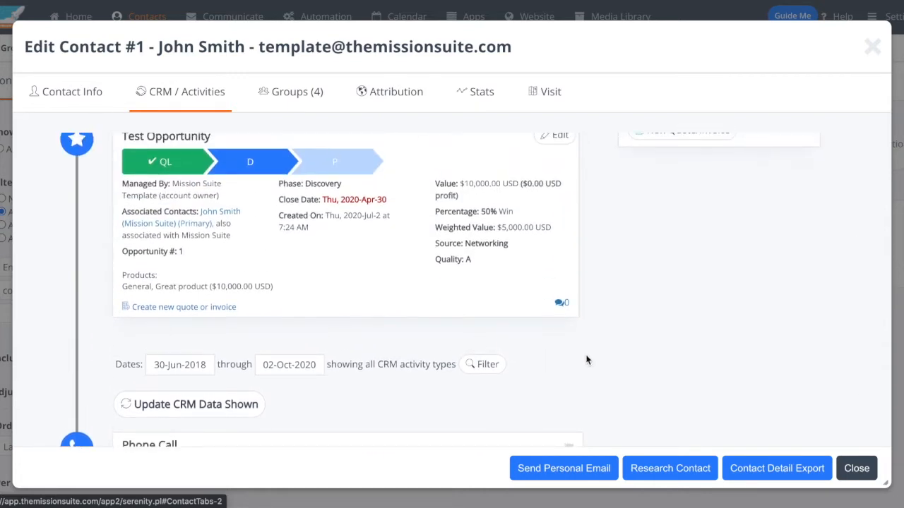
scroll(586, 360, "up", 2)
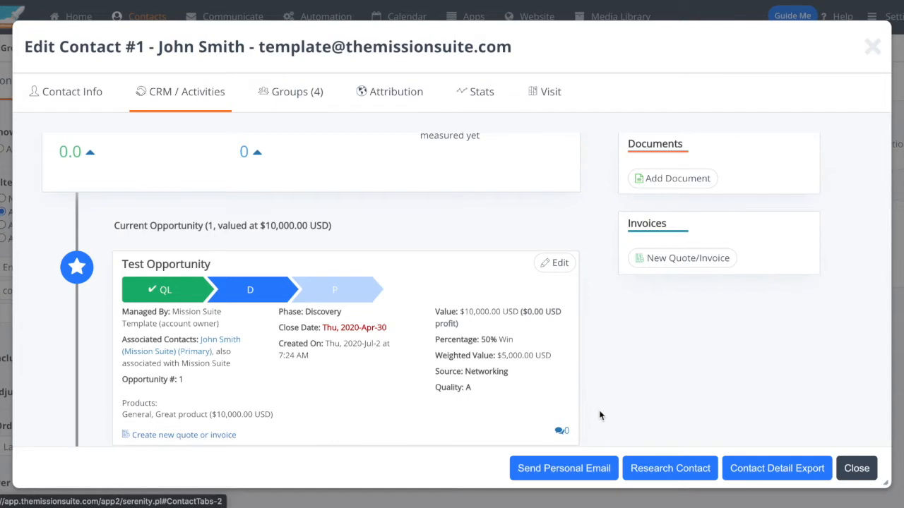
scroll(606, 408, "down", 3)
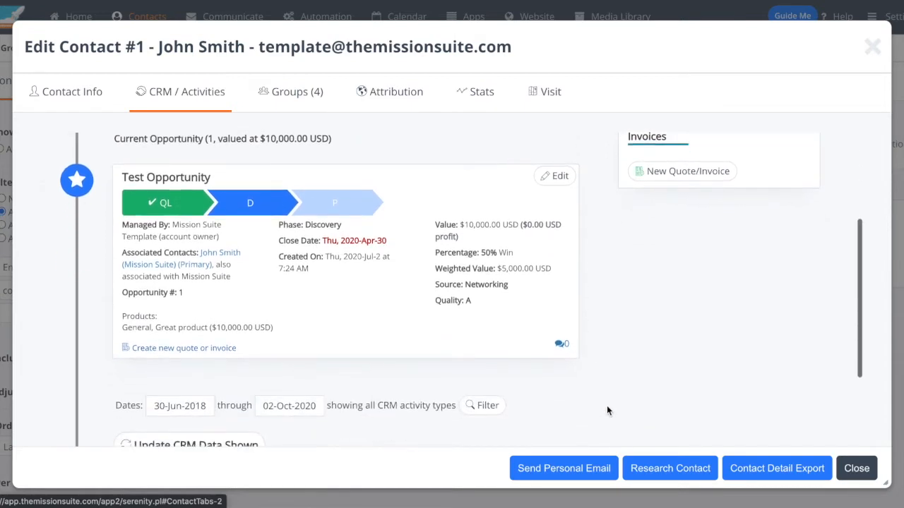
scroll(607, 411, "down", 1)
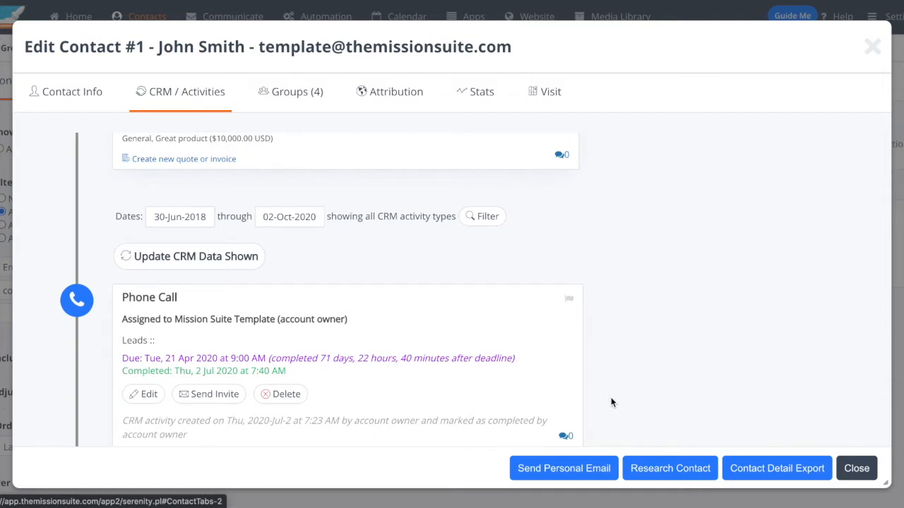
scroll(612, 403, "up", 5)
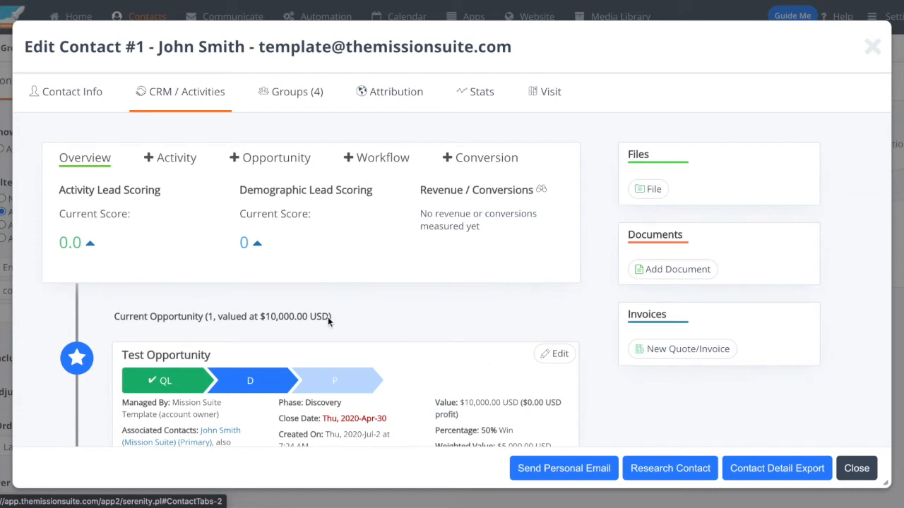
Step: Start a new CRM activity for the contact and check who it can be assigned to
left_click(171, 162)
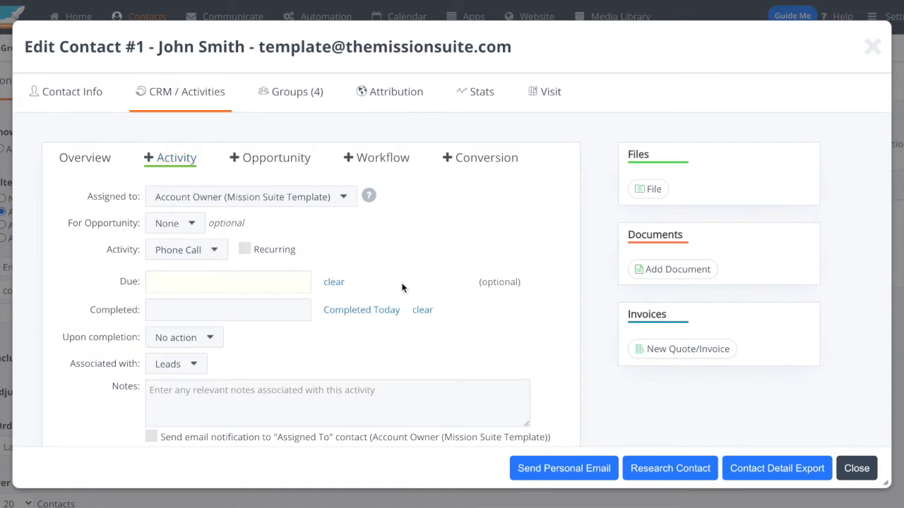
scroll(97, 237, "down", 1)
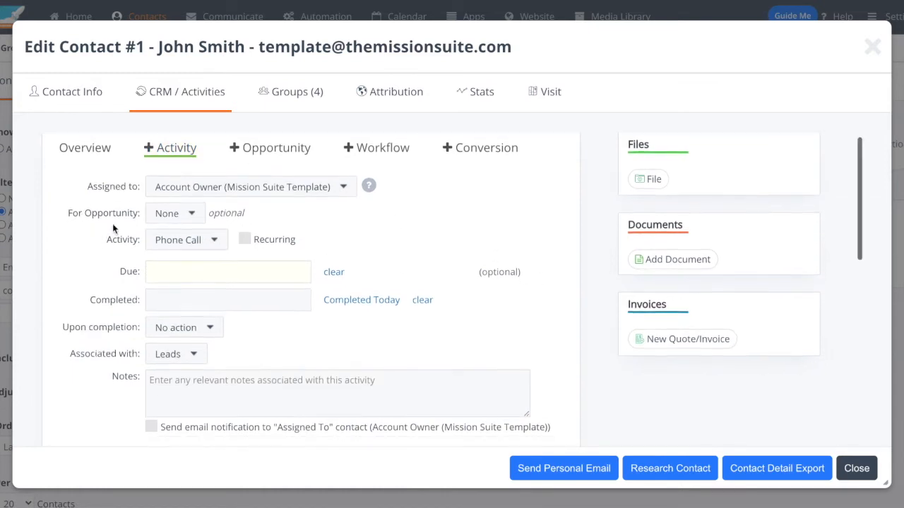
left_click(208, 187)
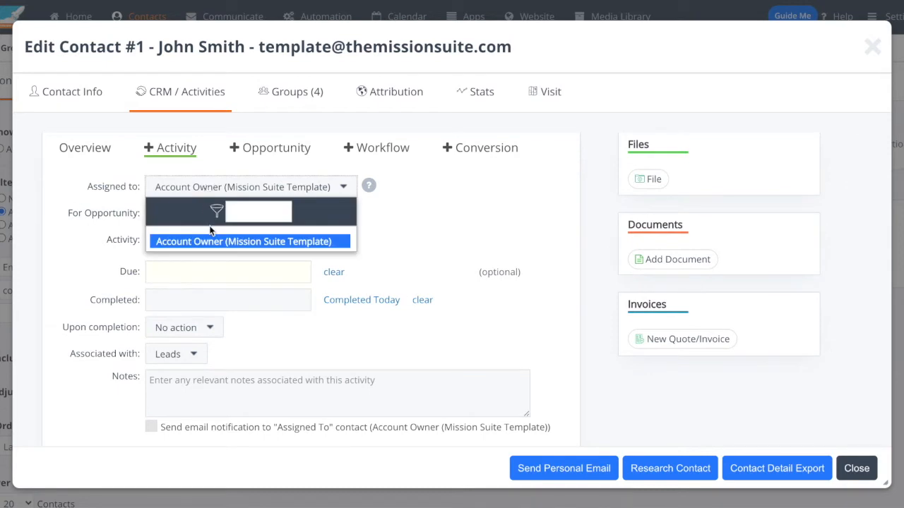
scroll(211, 233, "down", 1)
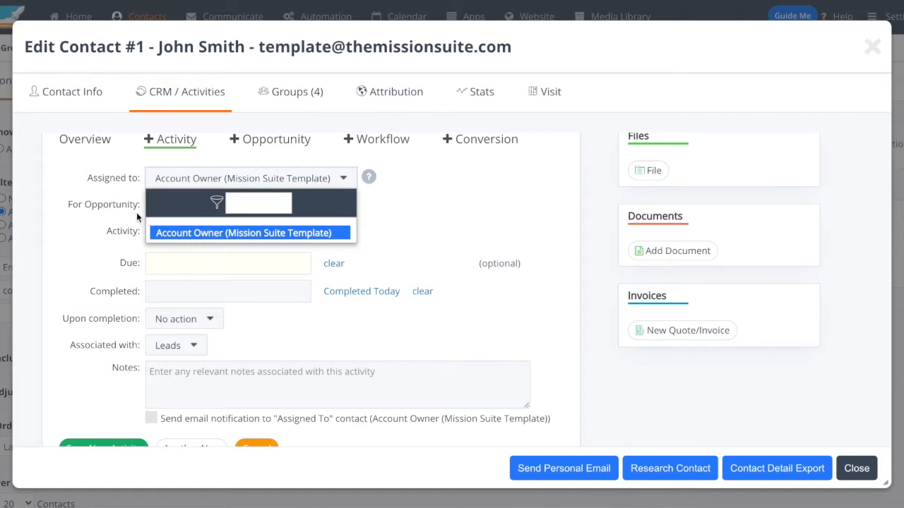
left_click(114, 178)
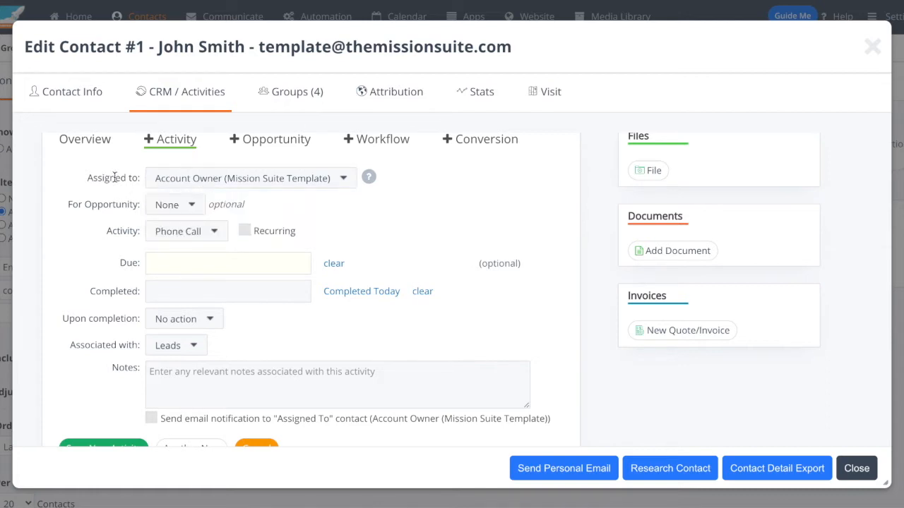
Step: Look through the available activity types for the new activity and leave Phone Call selected
left_click(205, 232)
scroll(321, 353, "down", 1)
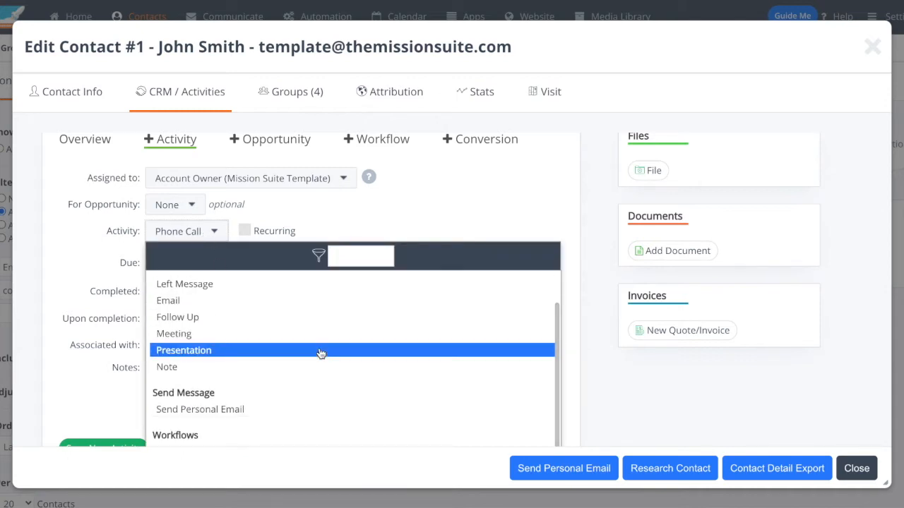
scroll(322, 353, "down", 2)
scroll(321, 354, "up", 1)
scroll(322, 353, "up", 1)
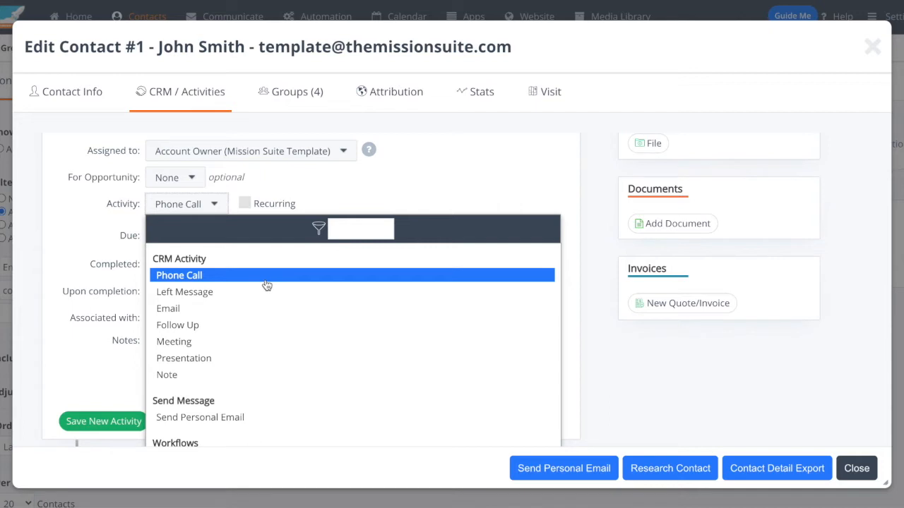
left_click(86, 257)
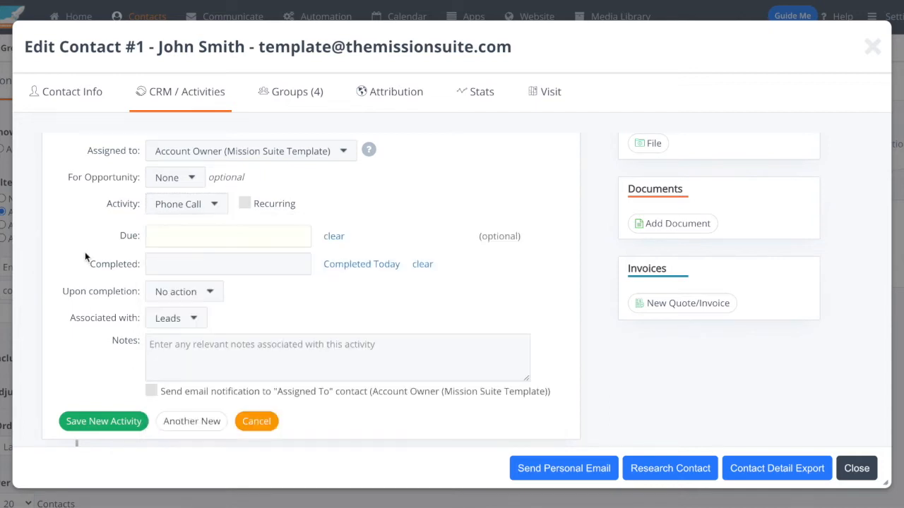
Step: Set the phone call due Thursday, 16 July 2020 with an email reminder one hour before, and save the activity
left_click(269, 232)
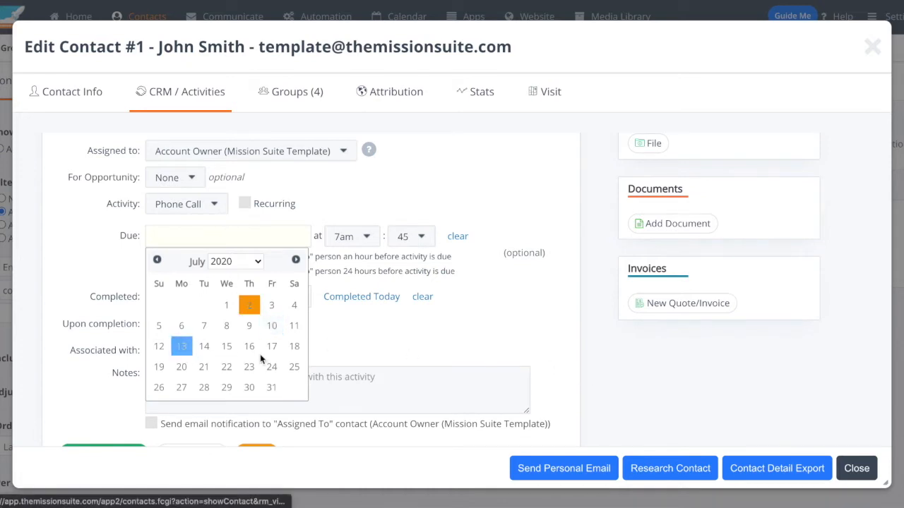
left_click(248, 346)
left_click(262, 257)
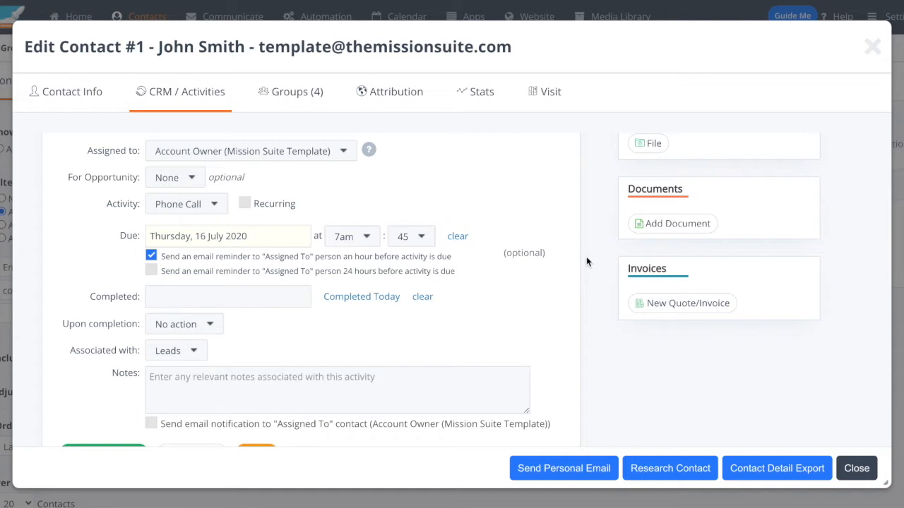
left_click(304, 400)
scroll(381, 395, "down", 1)
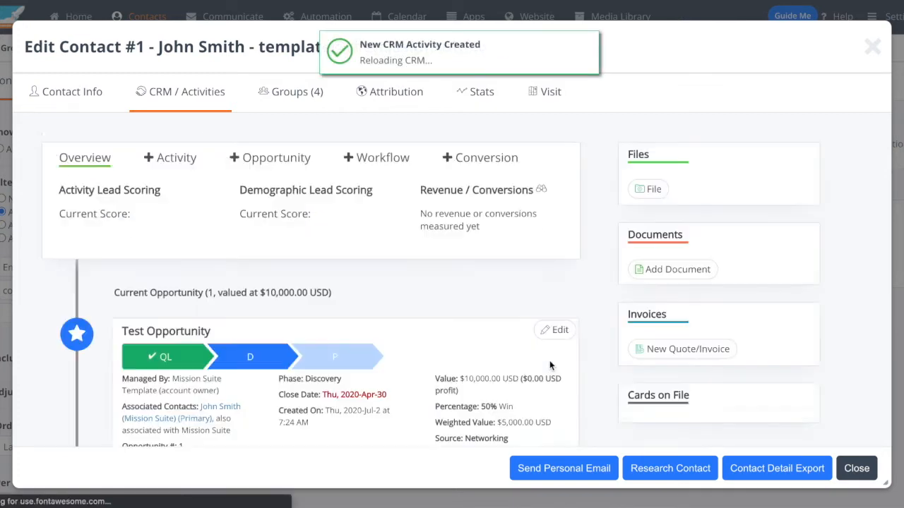
scroll(636, 307, "down", 8)
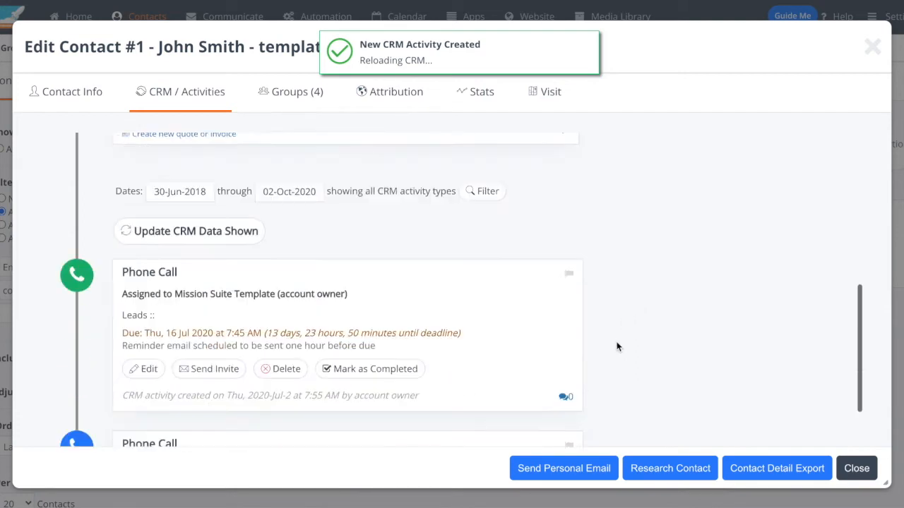
scroll(616, 346, "down", 2)
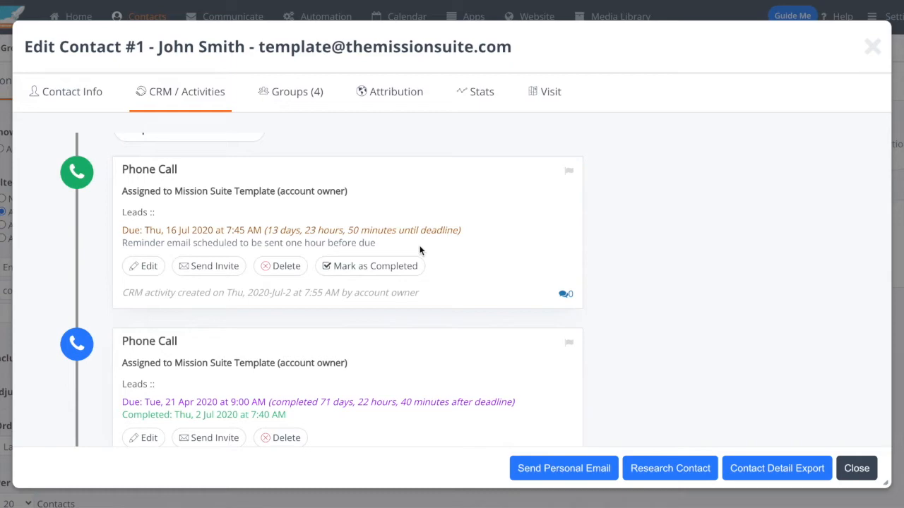
Step: Start a new opportunity for the contact titled "Test", keeping the Account Owner as its manager
scroll(419, 252, "up", 10)
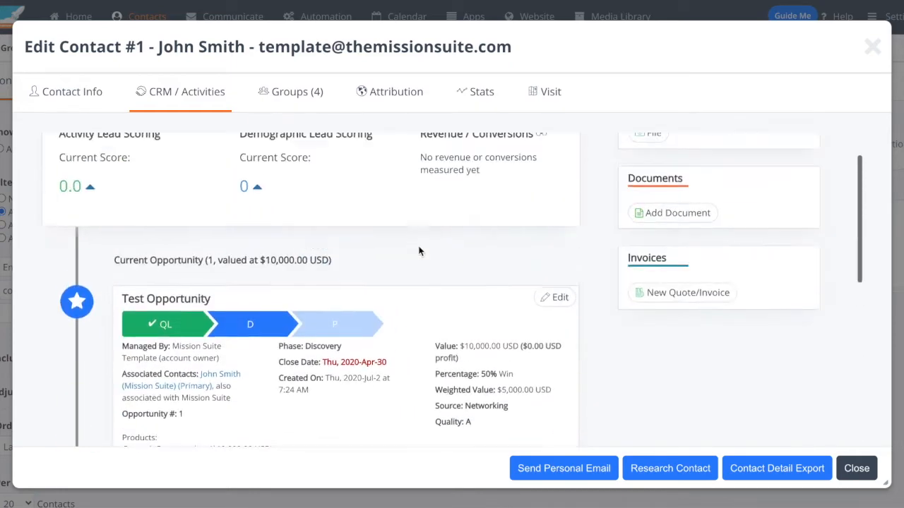
scroll(427, 311, "down", 3)
scroll(430, 333, "up", 2)
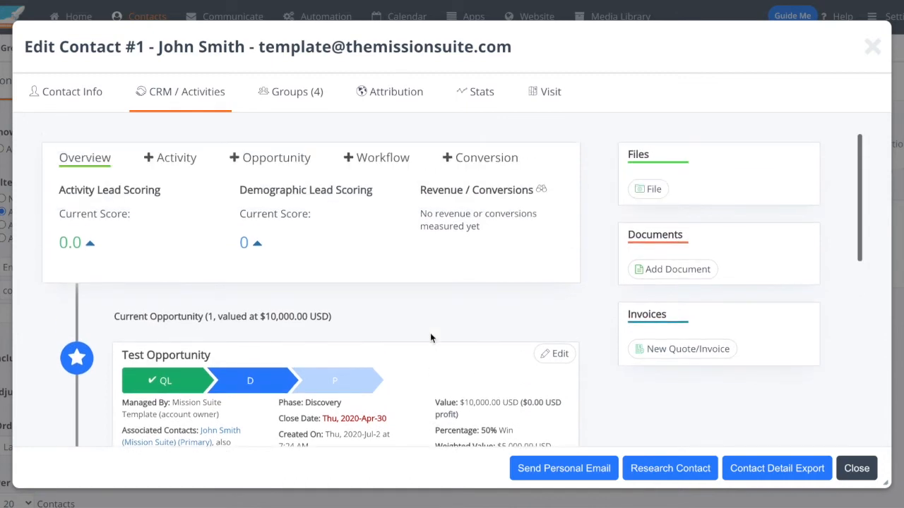
left_click(275, 161)
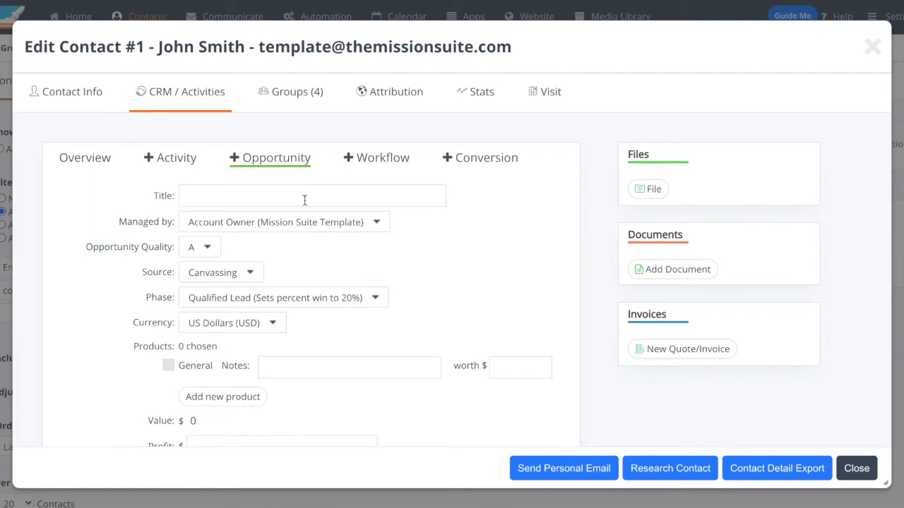
left_click(207, 196)
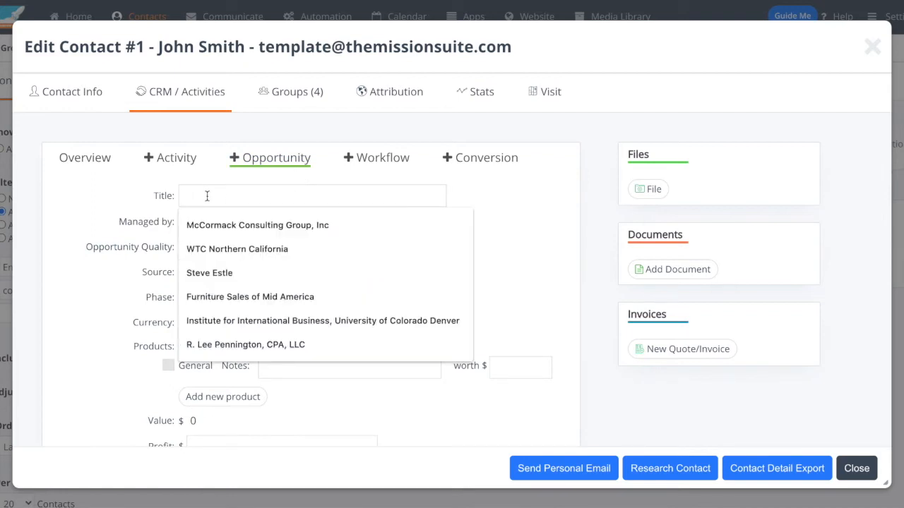
type("Test")
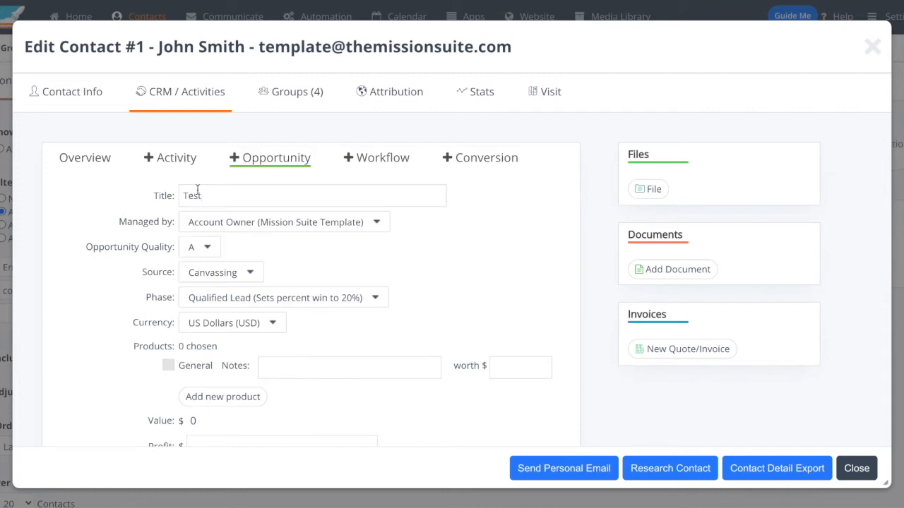
left_click(316, 224)
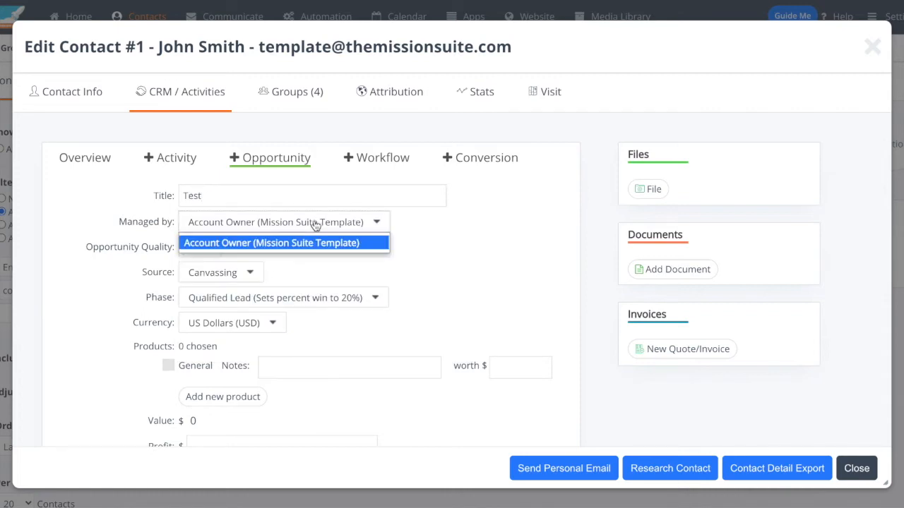
left_click(314, 225)
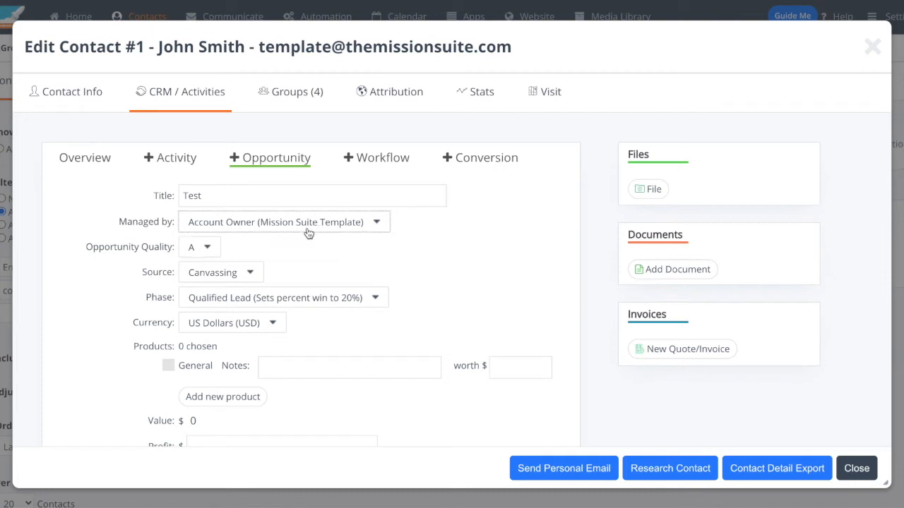
left_click(318, 223)
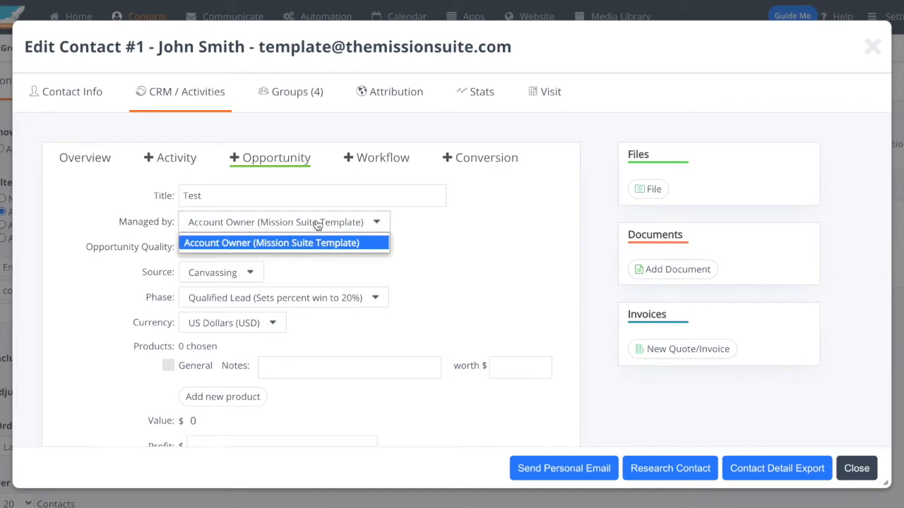
left_click(318, 225)
Step: Set the opportunity's source to Referral and its phase to Discovery
left_click(244, 276)
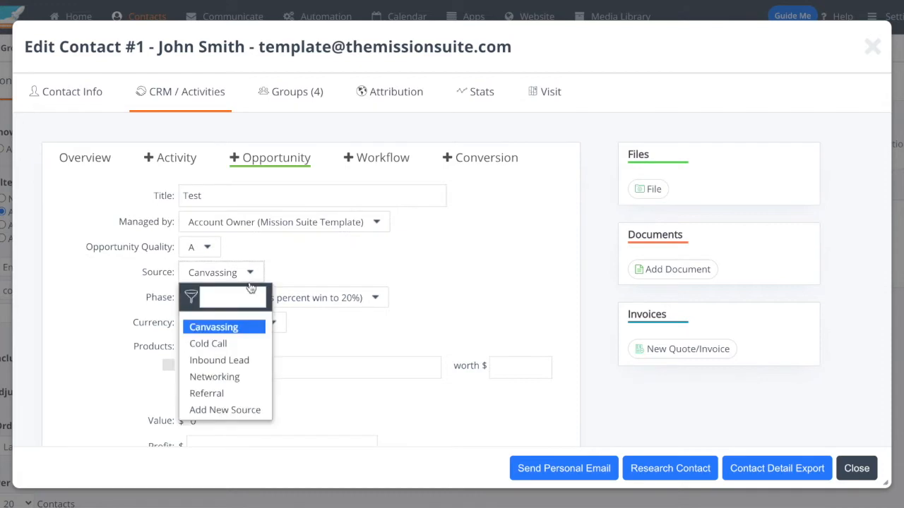
left_click(241, 393)
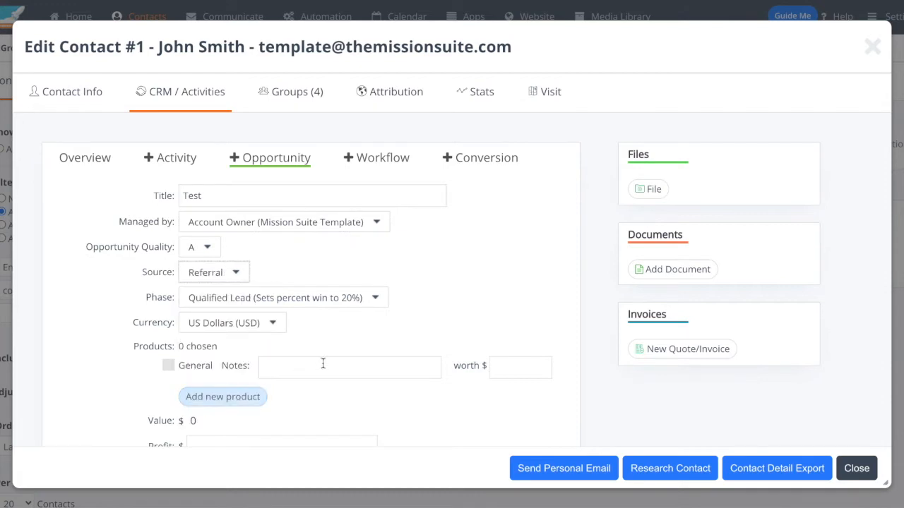
left_click(335, 302)
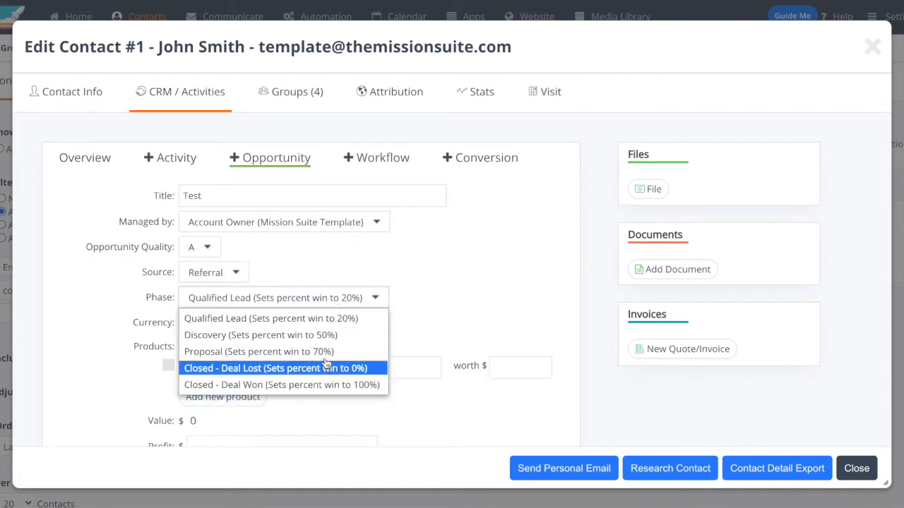
left_click(332, 336)
Step: Include the General product in the opportunity with the note "Service for Consulting" and a worth of $10000
scroll(369, 321, "down", 1)
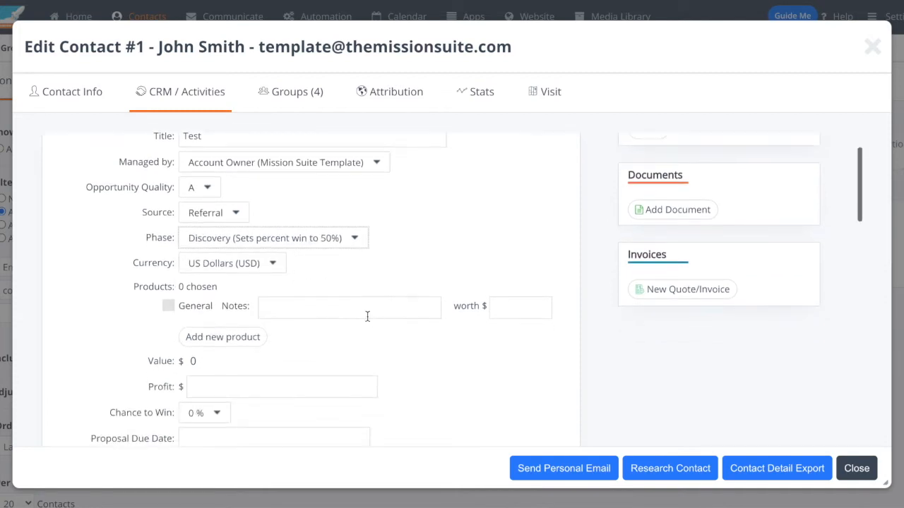
left_click(168, 307)
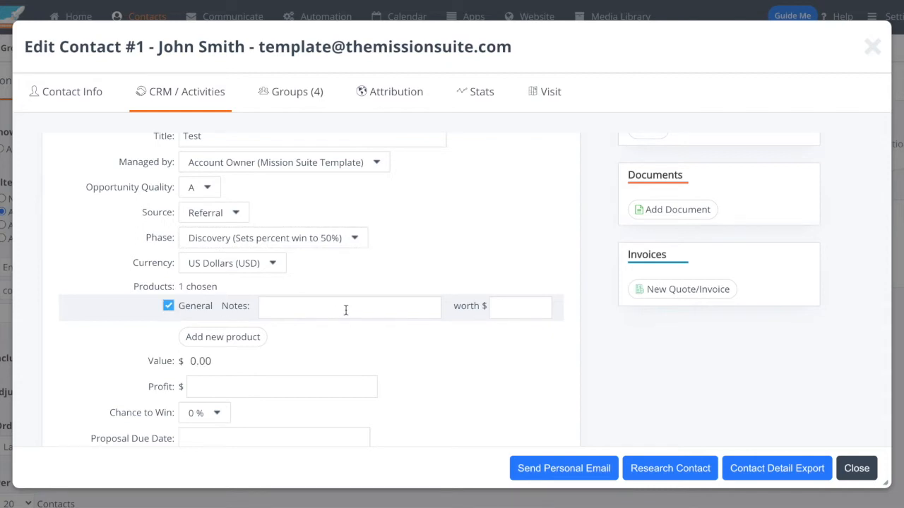
left_click(346, 311)
type("Service for Consulting")
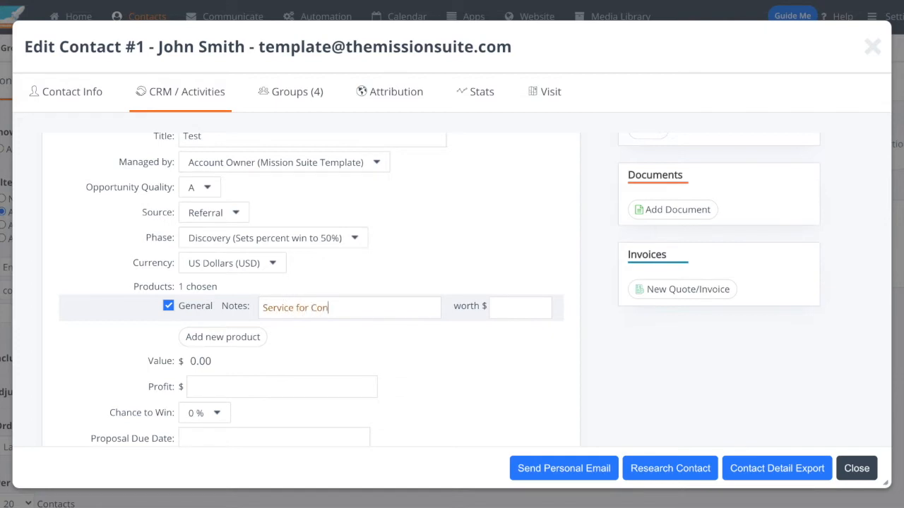
key("Tab")
type("10000")
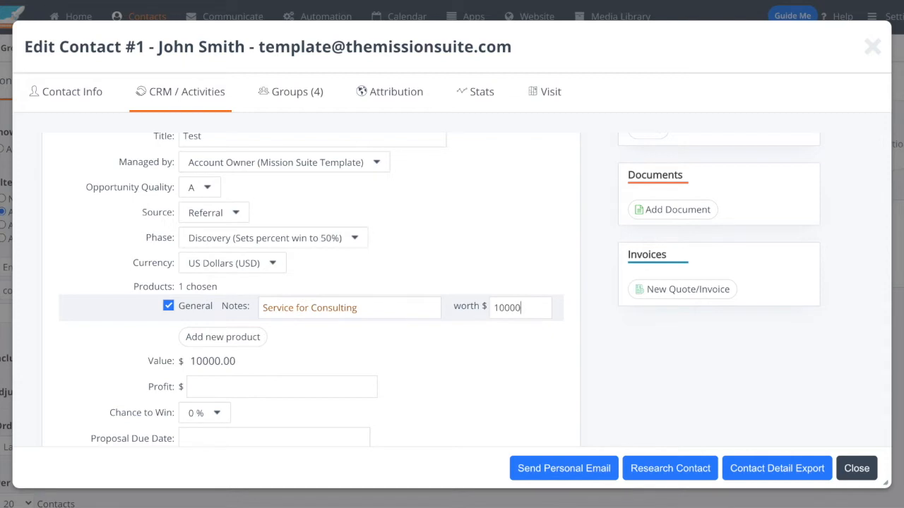
Step: Set the opportunity's profit to $8000
scroll(452, 381, "down", 2)
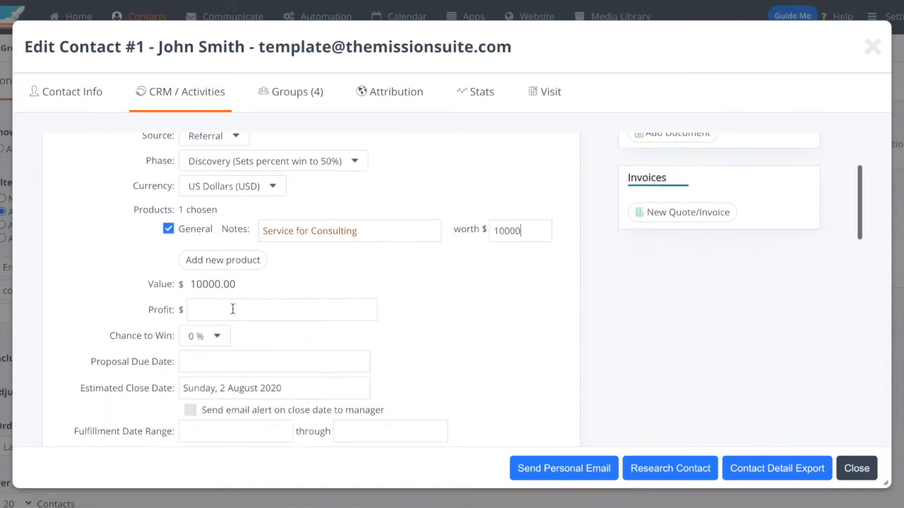
mouse_move(203, 284)
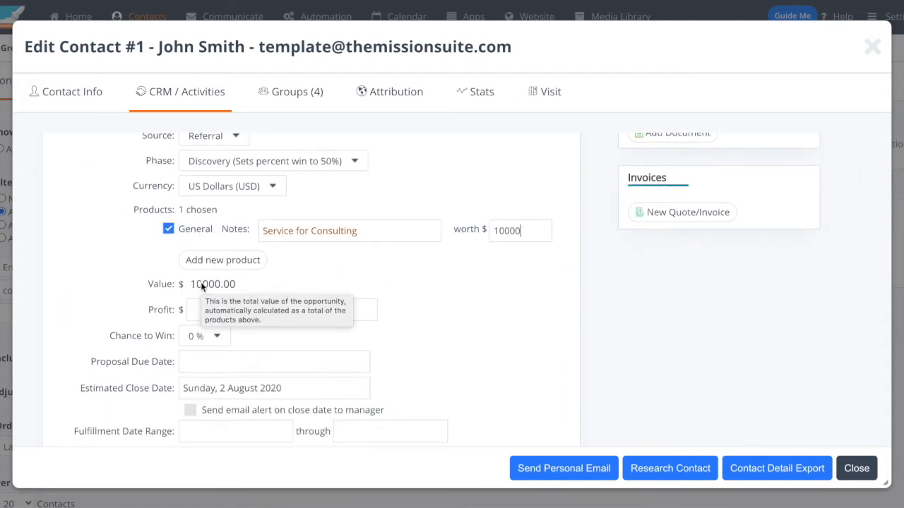
left_click(360, 311)
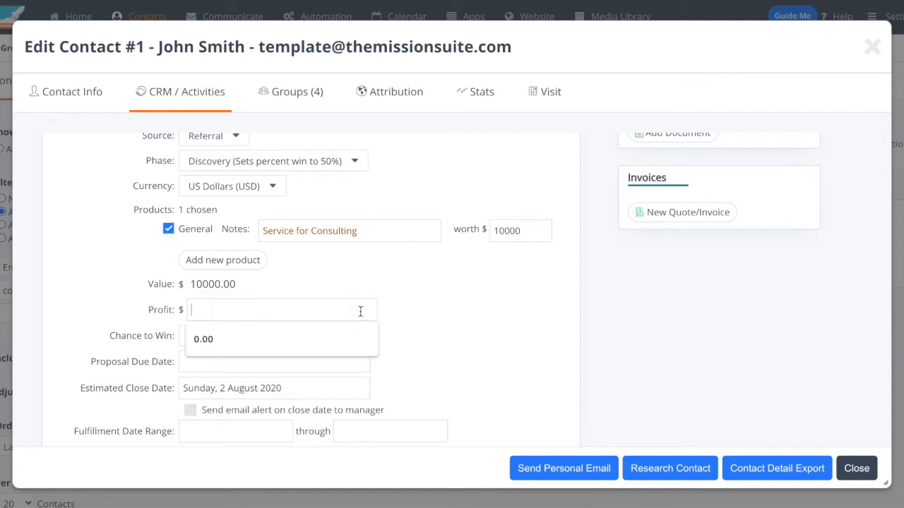
type("8000")
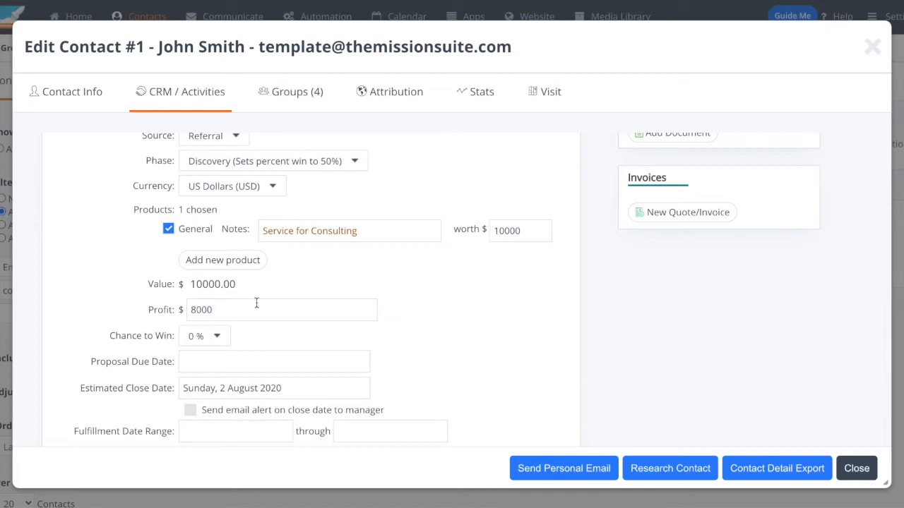
Step: Save the new opportunity, leaving the proposal due date, fulfillment dates and notes empty
scroll(237, 310, "up", 1)
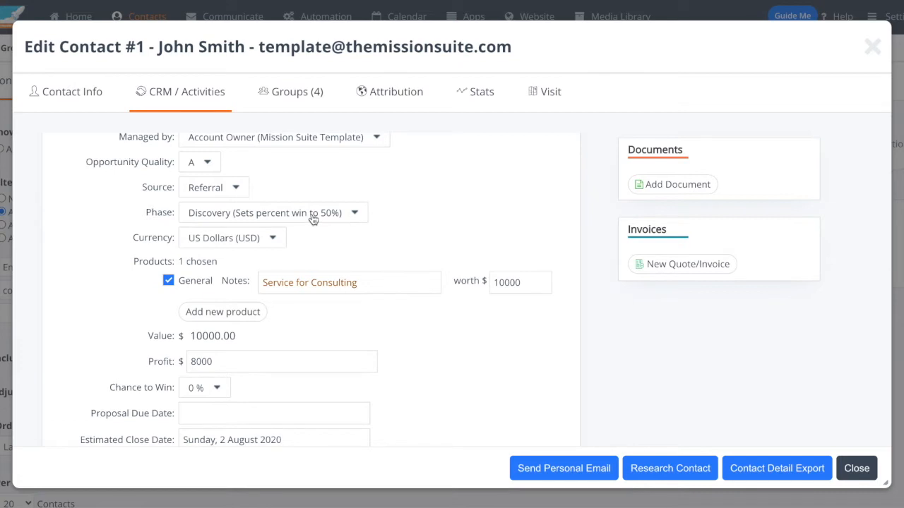
scroll(496, 368, "down", 1)
scroll(496, 368, "down", 2)
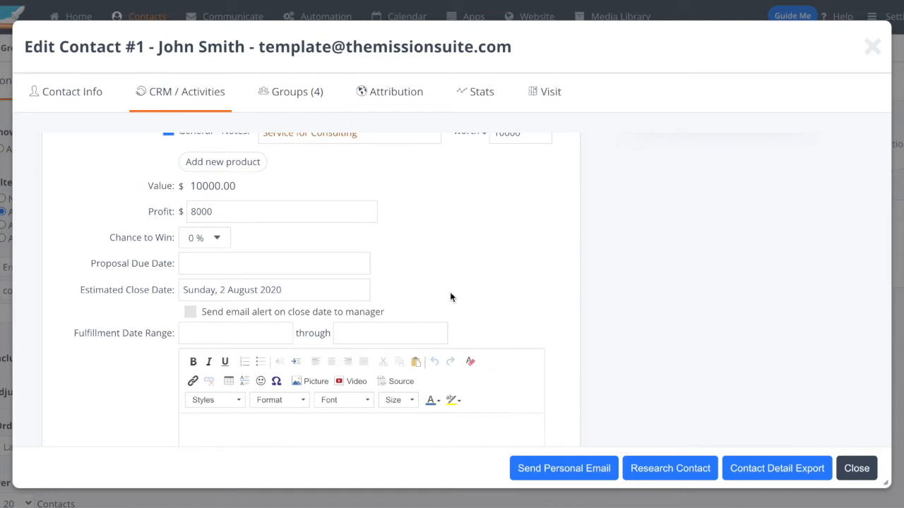
scroll(450, 291, "down", 4)
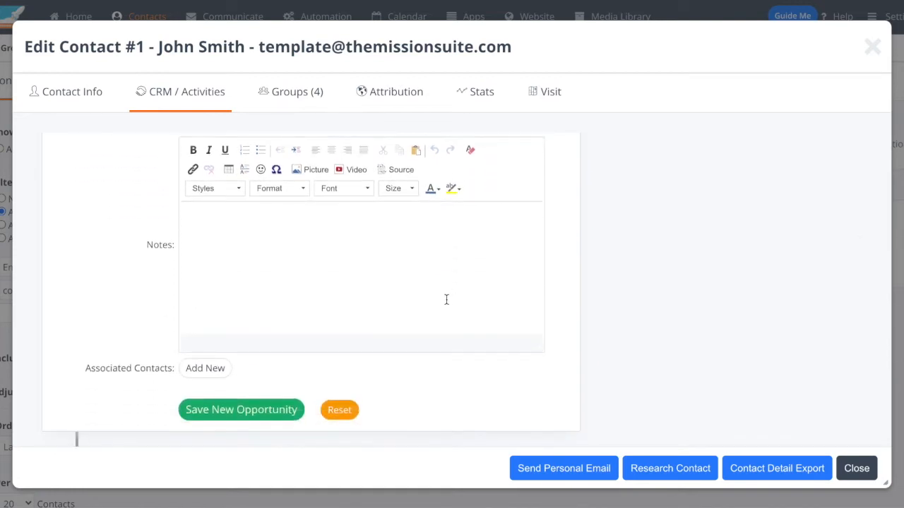
scroll(381, 409, "down", 1)
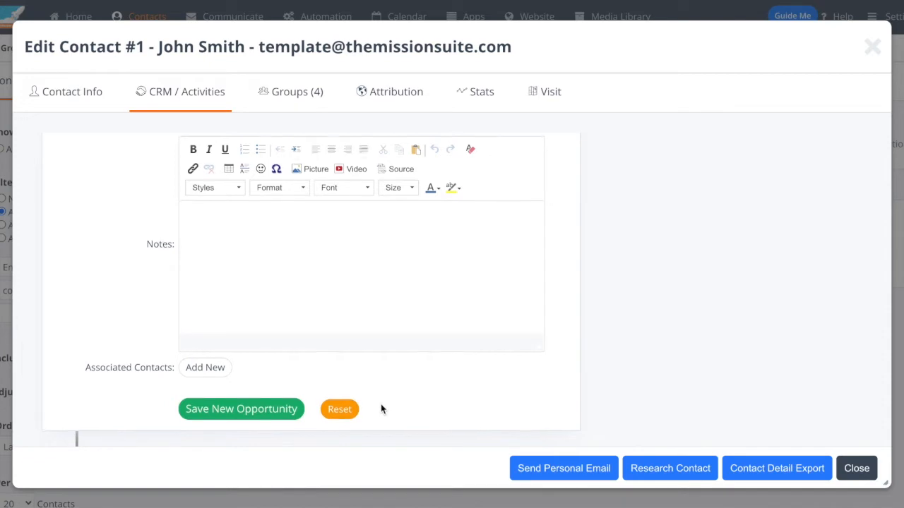
left_click(235, 409)
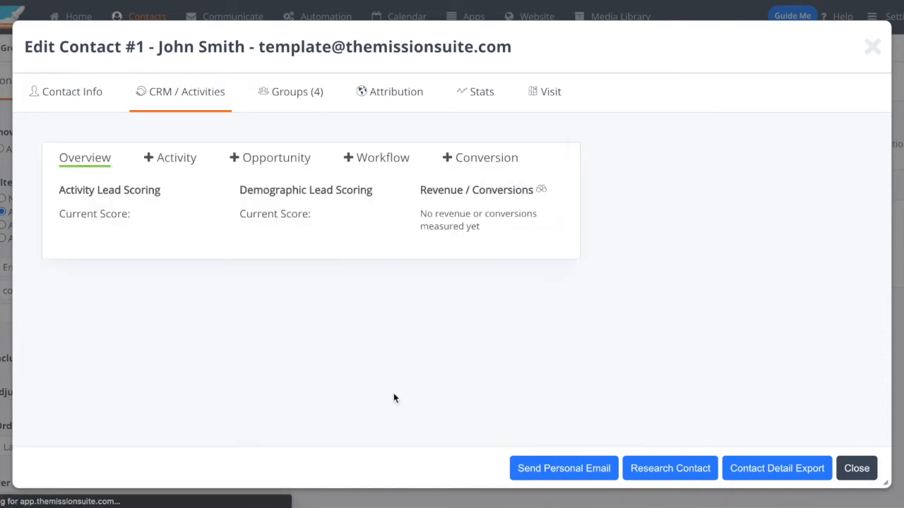
Step: Review the saved "Test" opportunity in the contact's CRM timeline and close the contact record
scroll(619, 348, "down", 5)
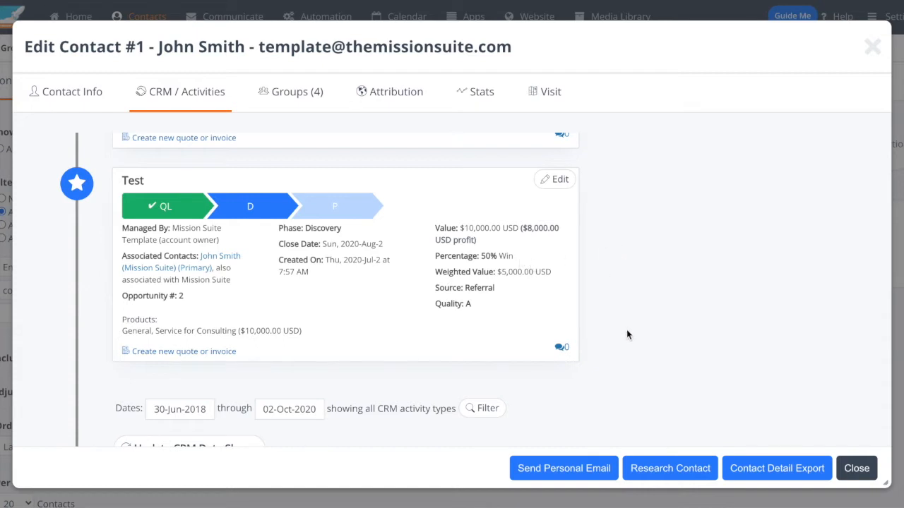
scroll(626, 329, "up", 1)
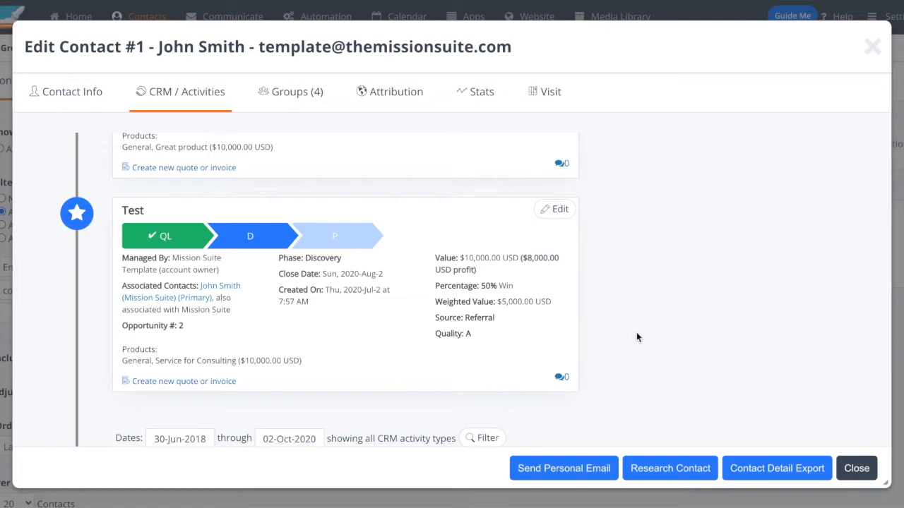
left_click(856, 468)
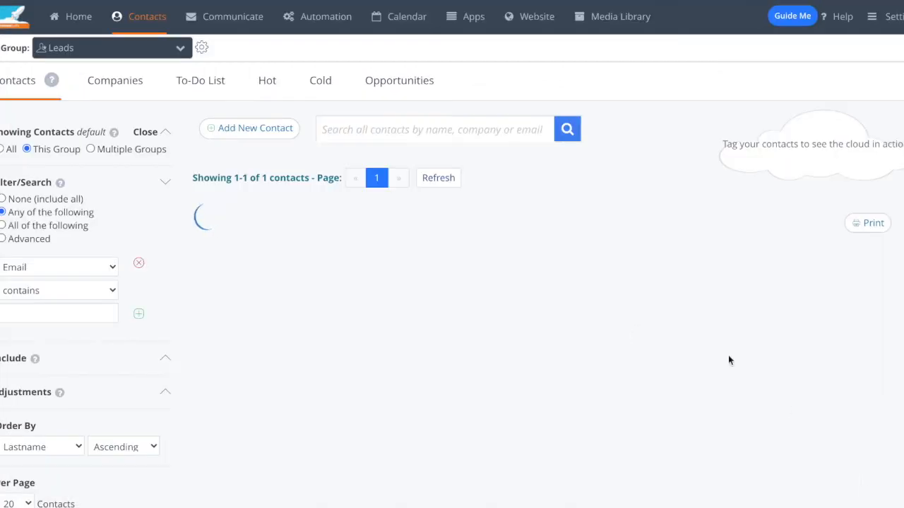
scroll(568, 276, "down", 1)
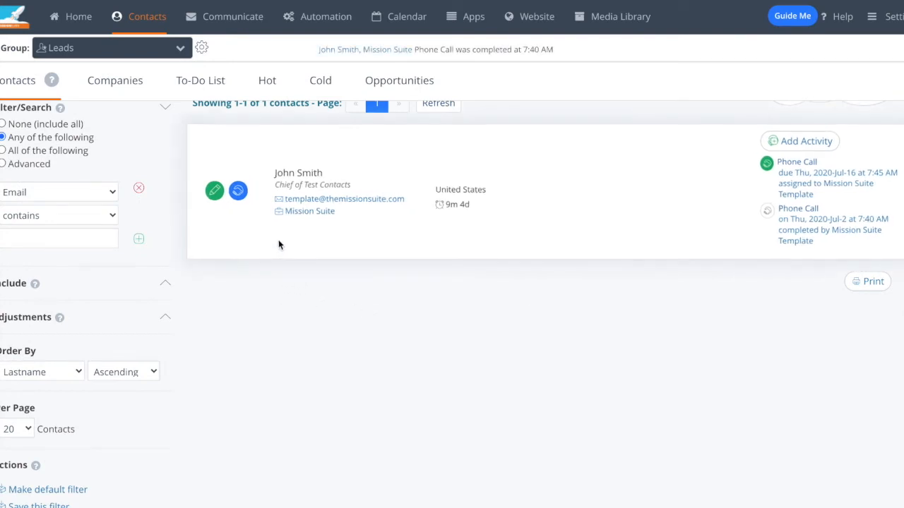
Step: Open the Emailer to build a message for the Leads group
mouse_move(224, 21)
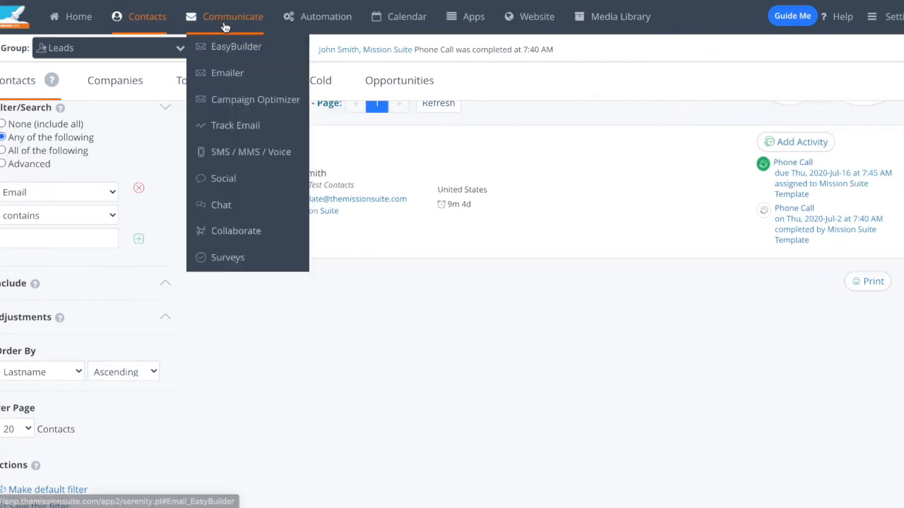
left_click(243, 74)
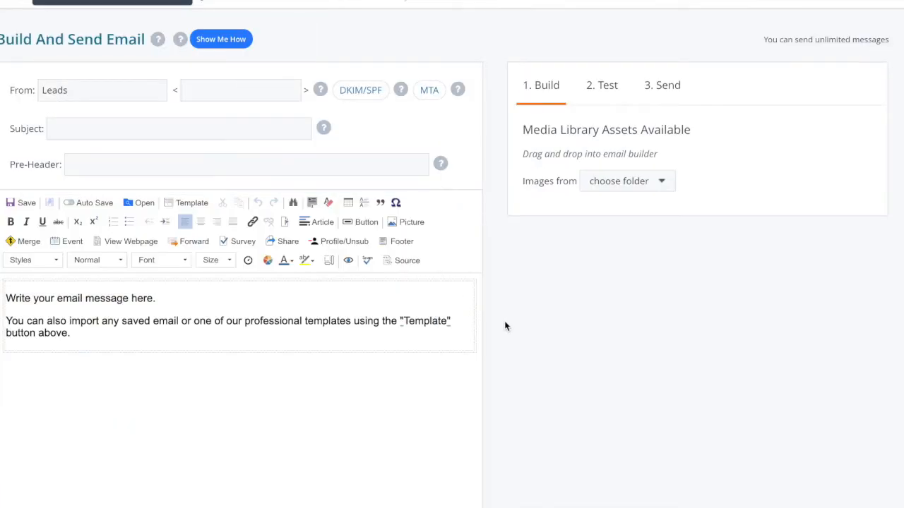
scroll(505, 328, "up", 2)
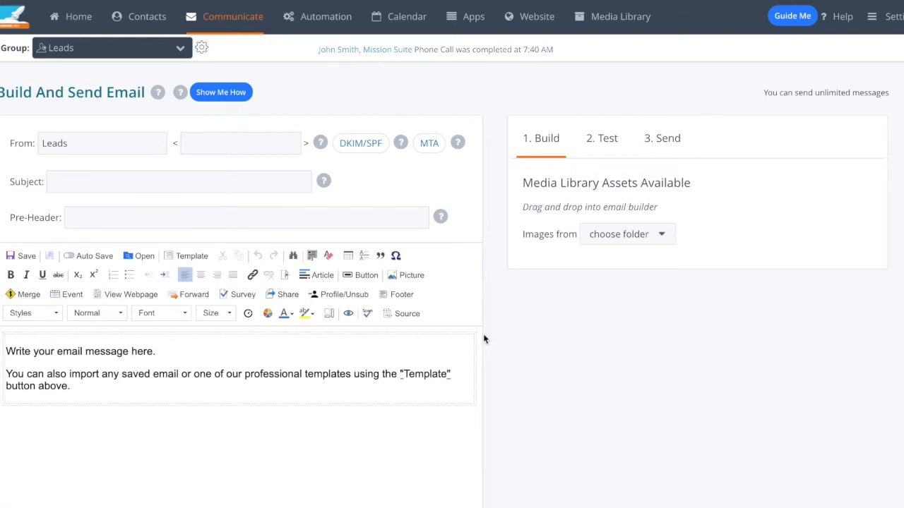
left_click(210, 142)
left_click(118, 176)
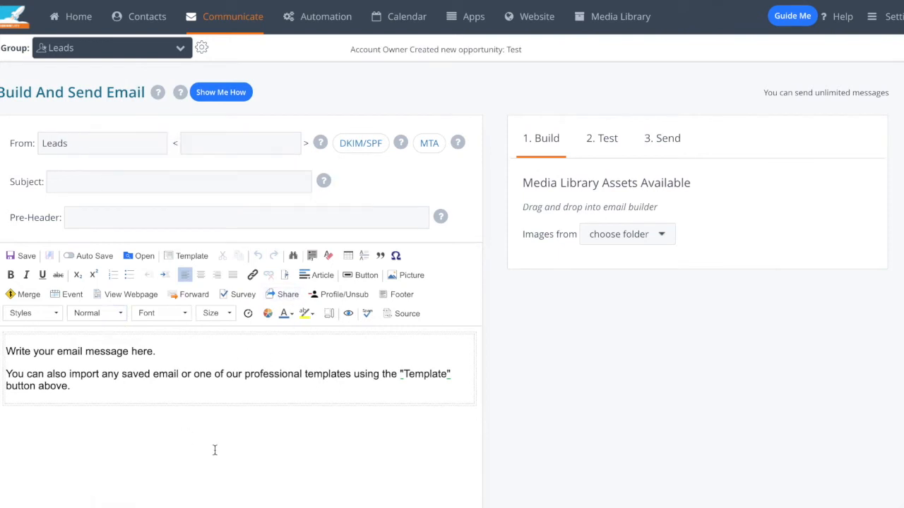
Step: Replace the default message body with the draft text "Hi Firstname," followed by "I Hope yo"
left_click(126, 384)
key("ctrl+a")
key("BackSpace")
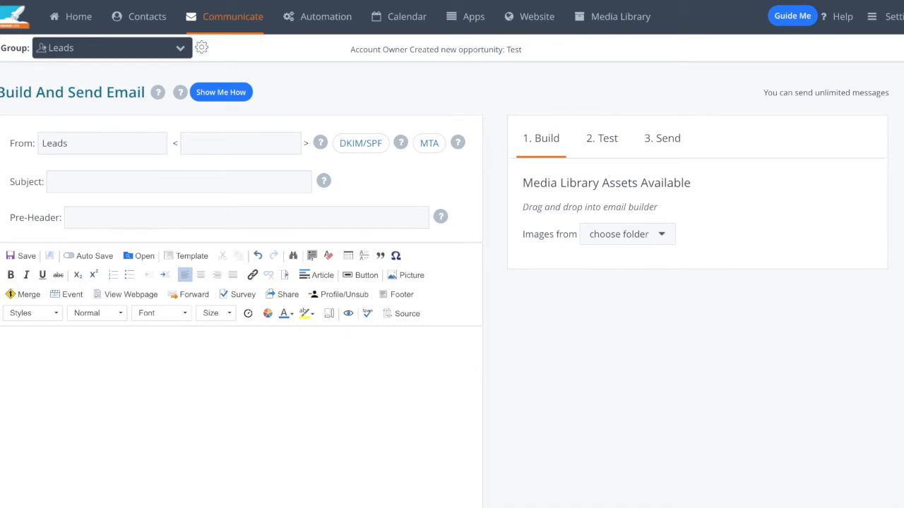
type("Hi Firstname")
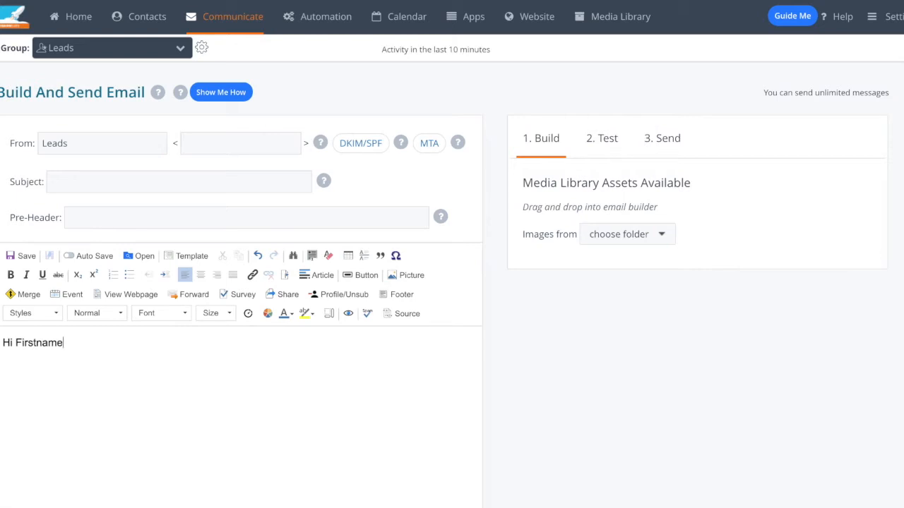
type(",")
key("Return")
type("IU")
key("BackSpace")
type("Hope yo")
Step: Delete all of the email's HTML source code and return to the visual editor
left_click(384, 312)
scroll(369, 429, "down", 1)
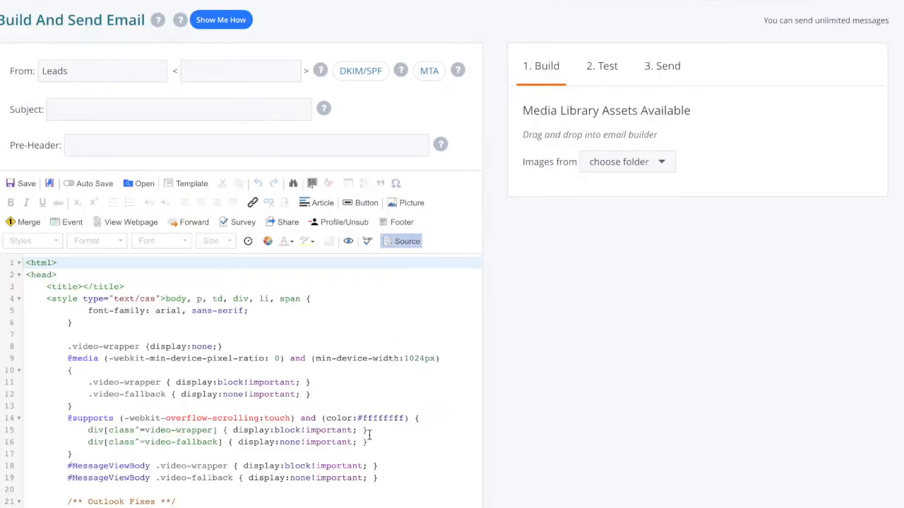
scroll(369, 433, "down", 8)
scroll(370, 432, "down", 3)
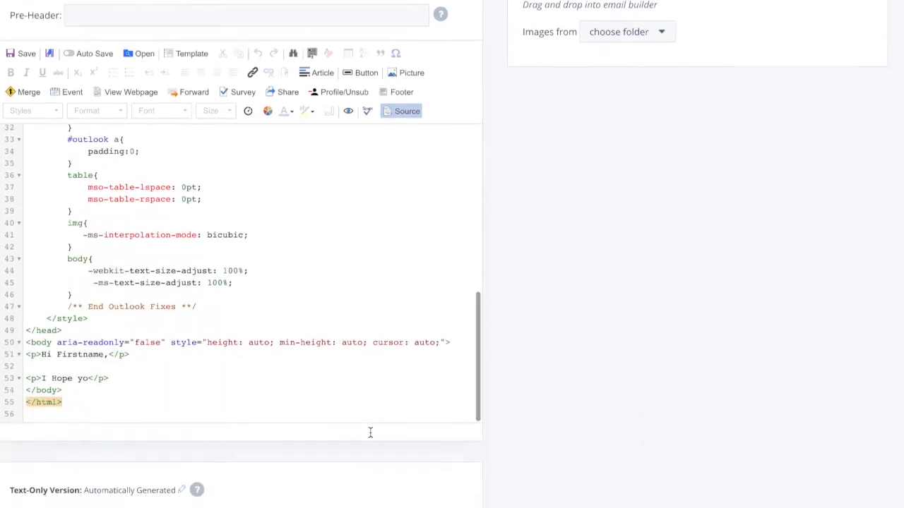
left_click(344, 380)
key("ctrl+a")
key("Delete")
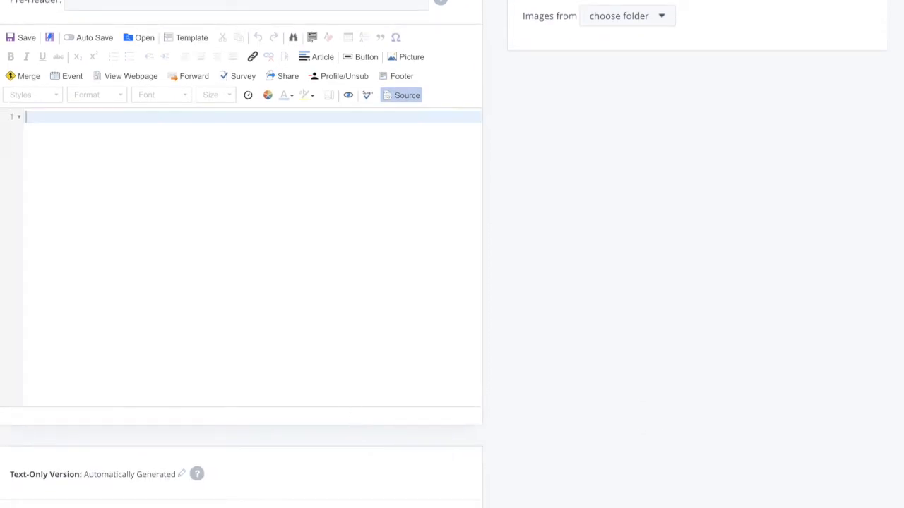
scroll(279, 381, "up", 1)
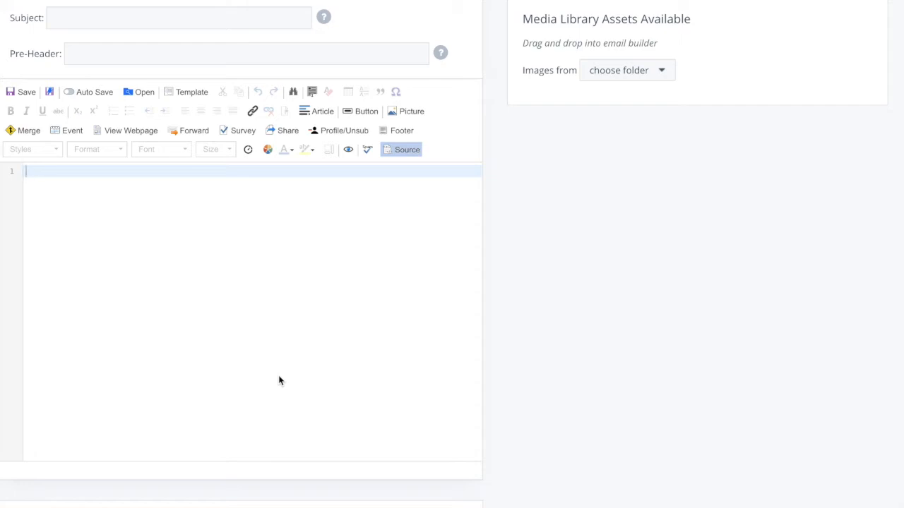
left_click(404, 151)
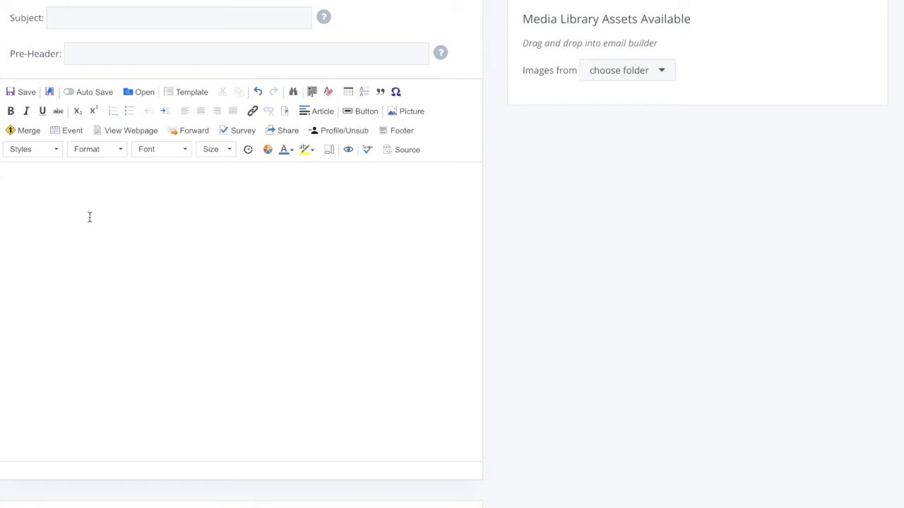
Step: Write the greeting "Hi" followed by the Firstname merge placeholder and a comma, and start a new line
type("Hi")
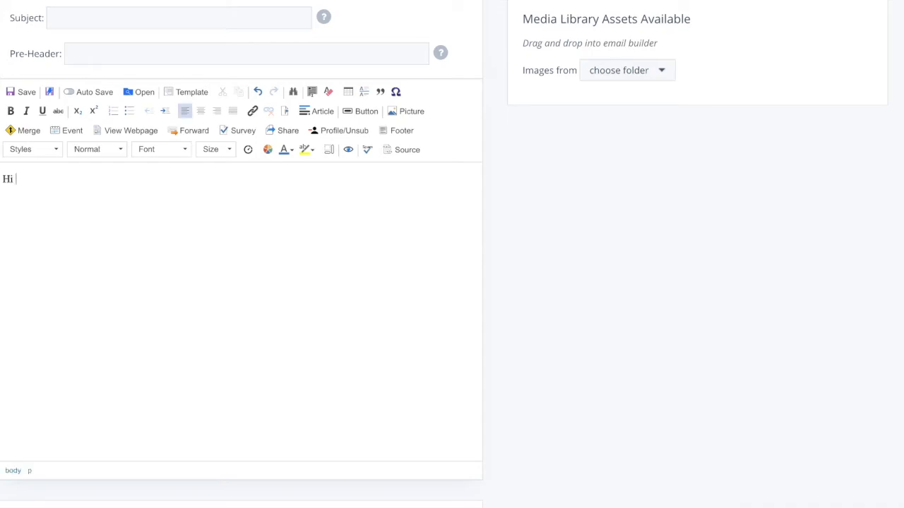
left_click(18, 131)
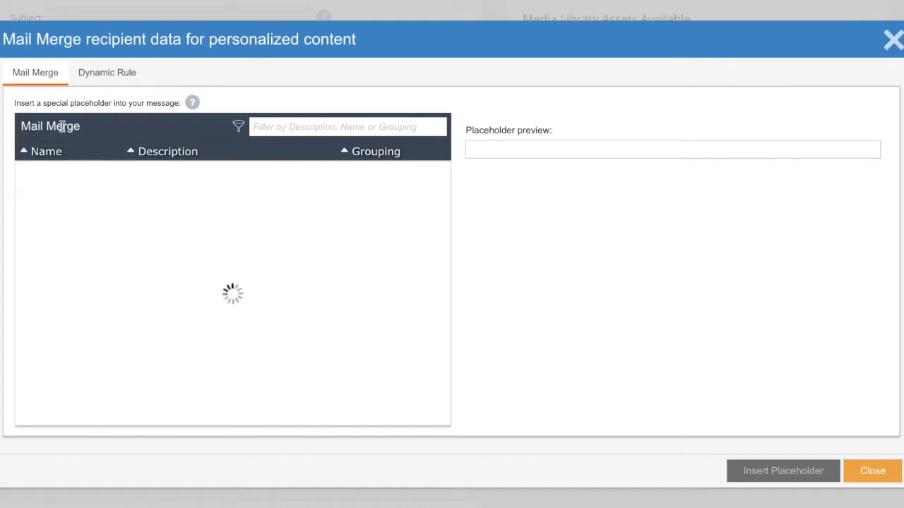
left_click(262, 127)
type("first")
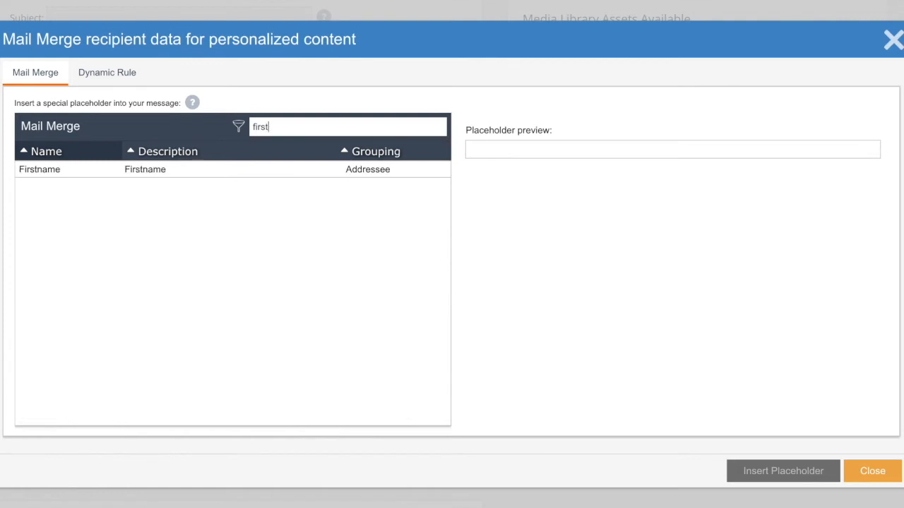
left_click(228, 171)
left_click(790, 476)
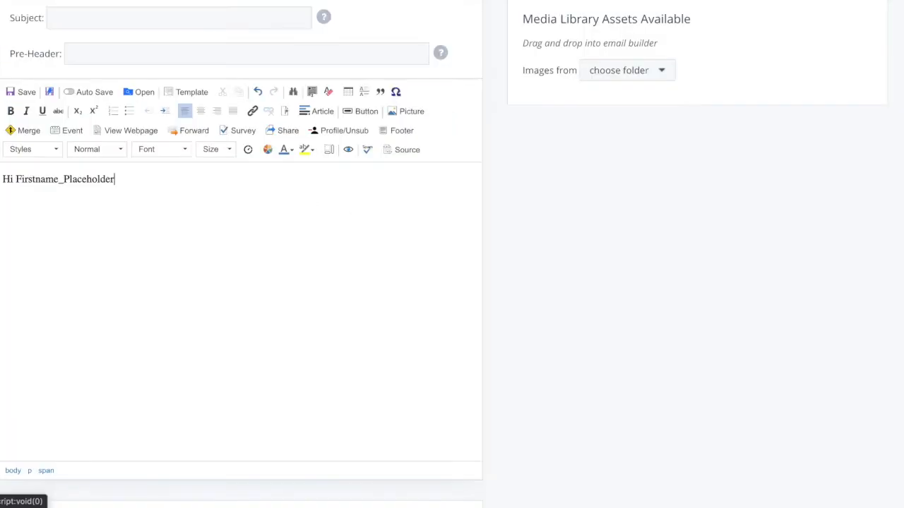
type(",")
key("Return")
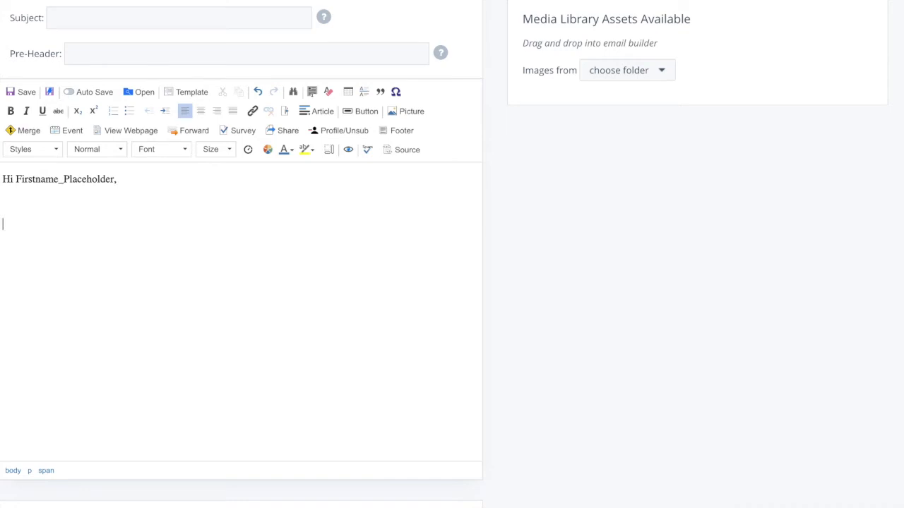
Step: Write "It was great to meet you at" followed by the Where We Met merge placeholder and a period
type("It was great to meet you at")
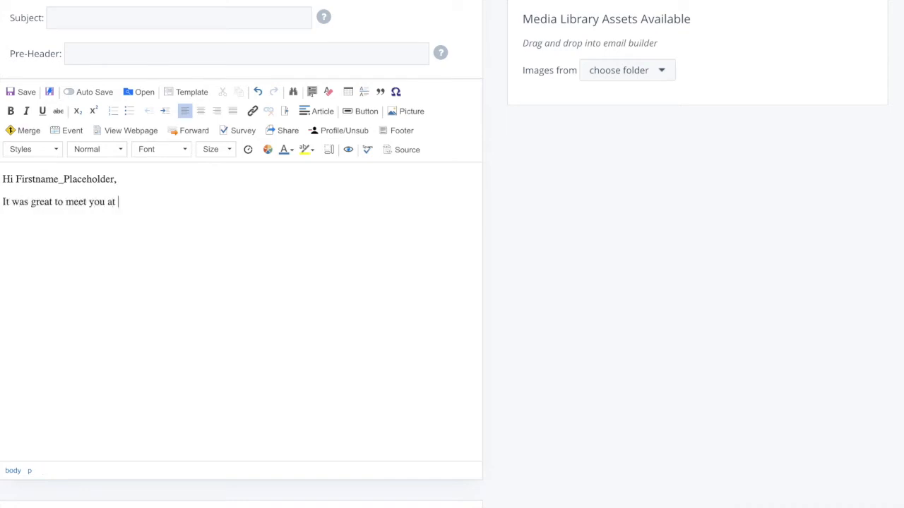
left_click(17, 131)
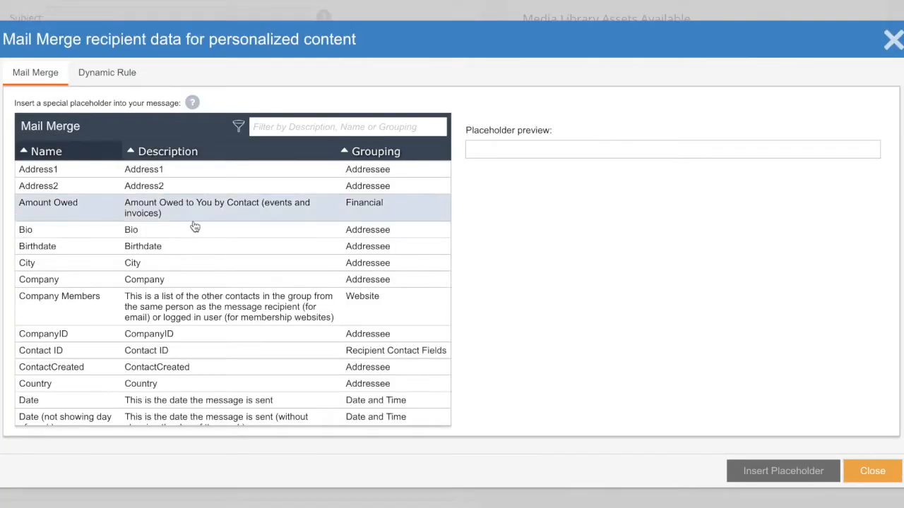
left_click(315, 126)
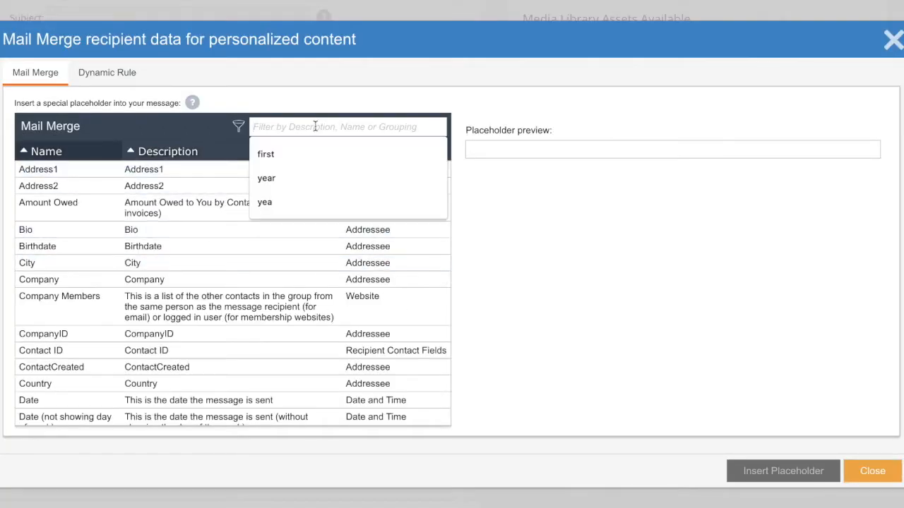
type("where")
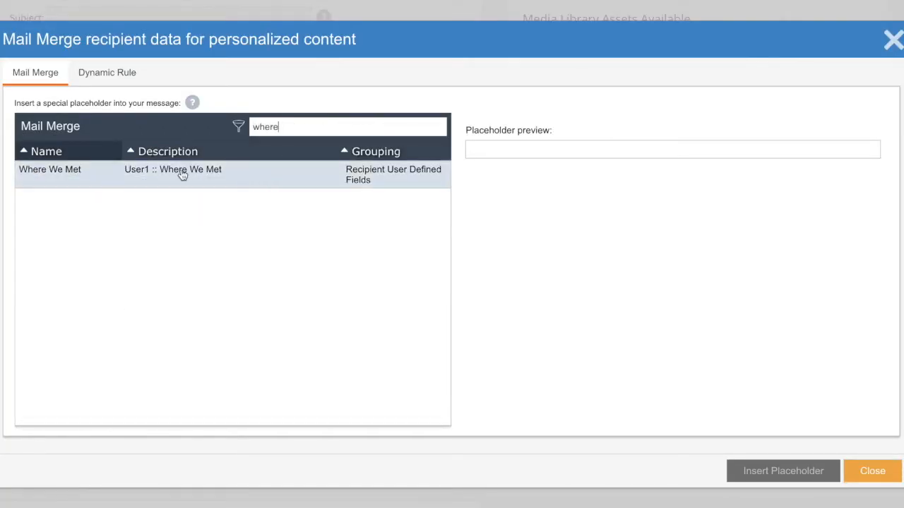
left_click(180, 174)
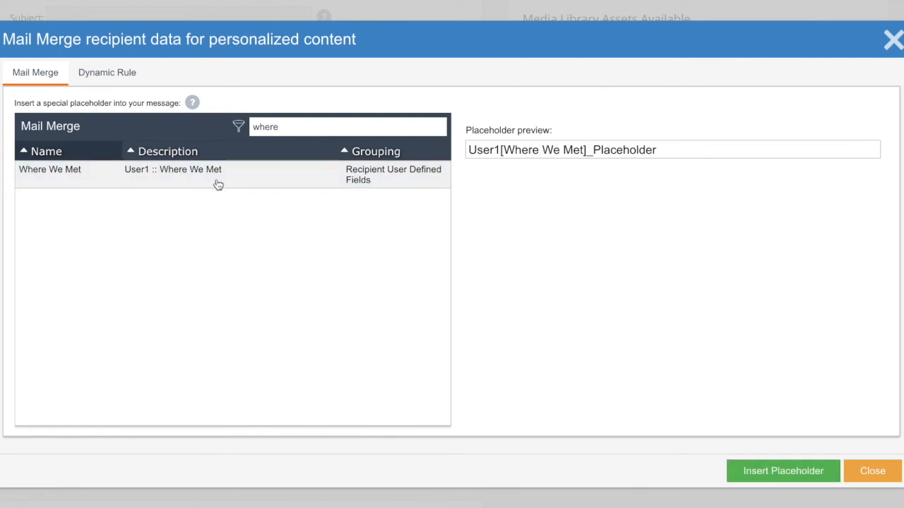
left_click(741, 473)
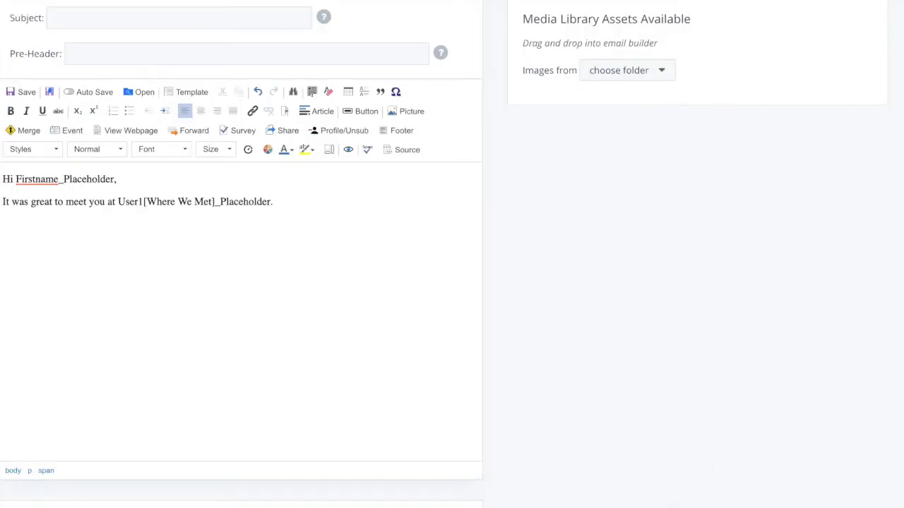
Step: Preview the personalized email message and return to its sender and subject fields
scroll(596, 403, "up", 1)
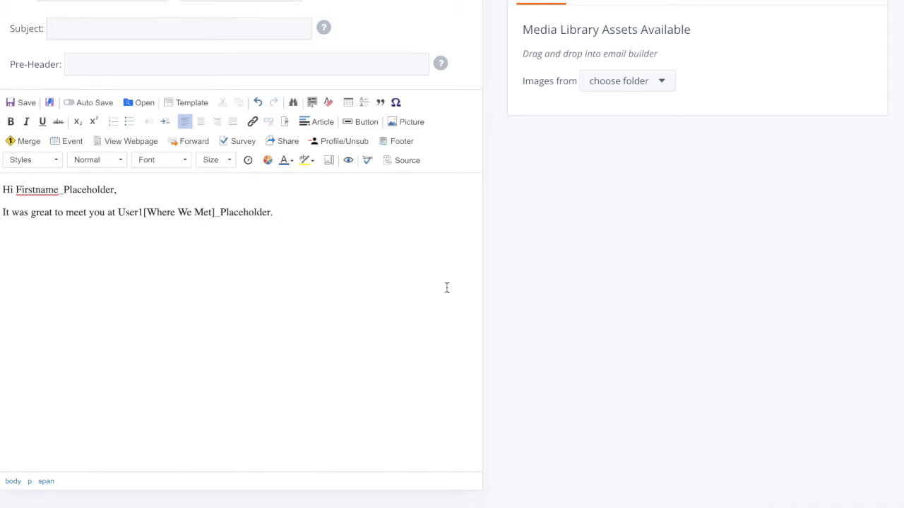
left_click(349, 161)
scroll(406, 269, "up", 1)
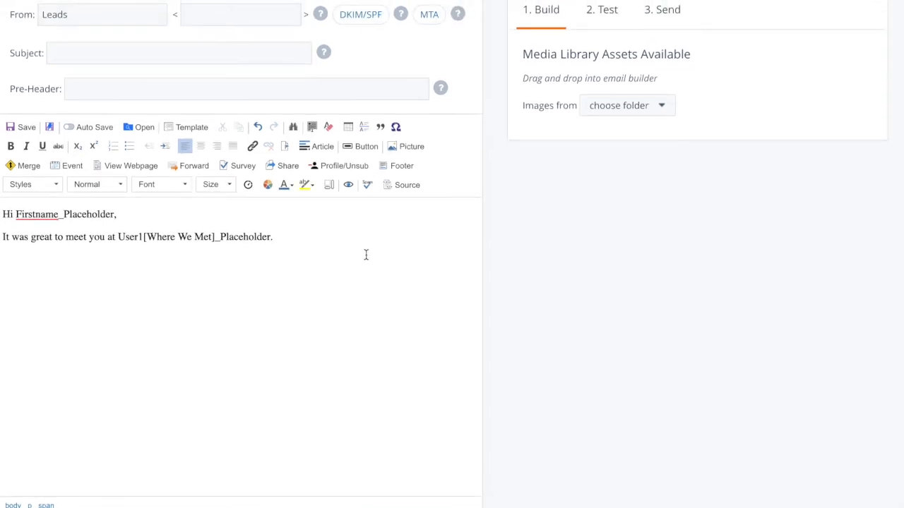
scroll(366, 255, "up", 3)
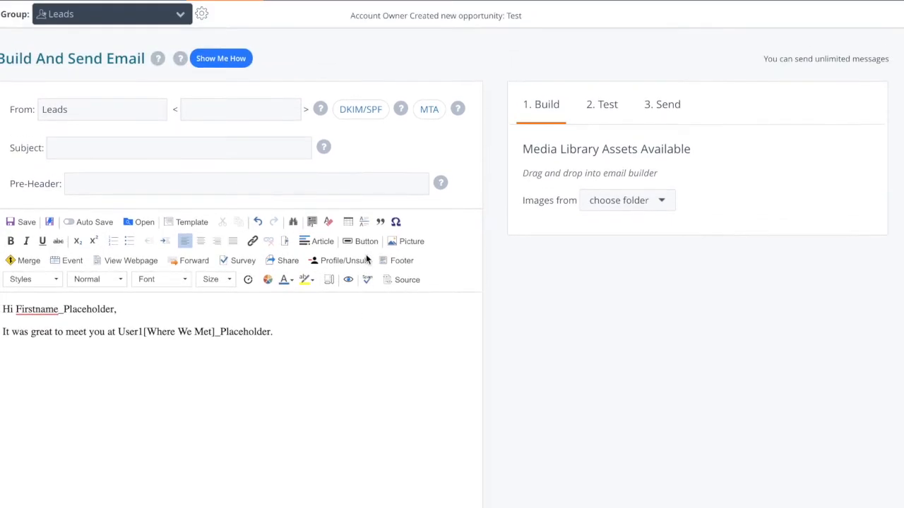
Step: Open the email's send options and review the recipient summary, social network posting and delivery date settings
scroll(287, 357, "up", 1)
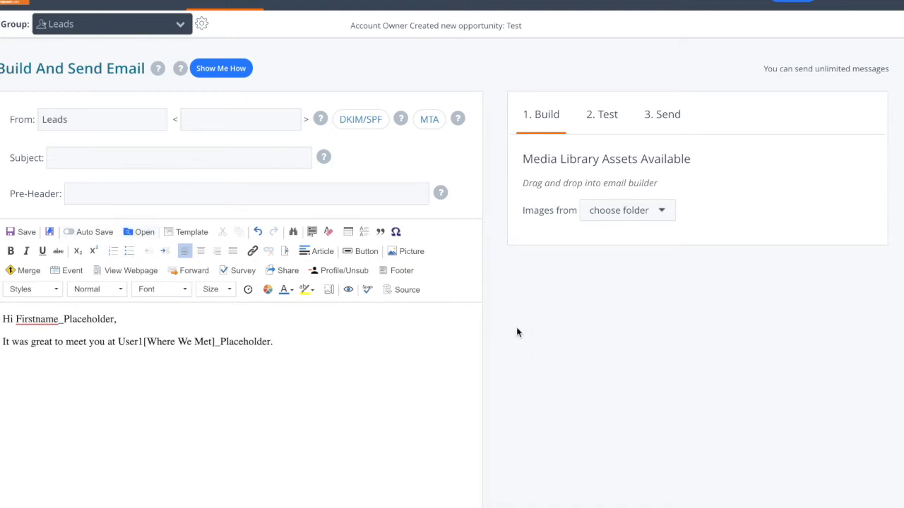
left_click(659, 120)
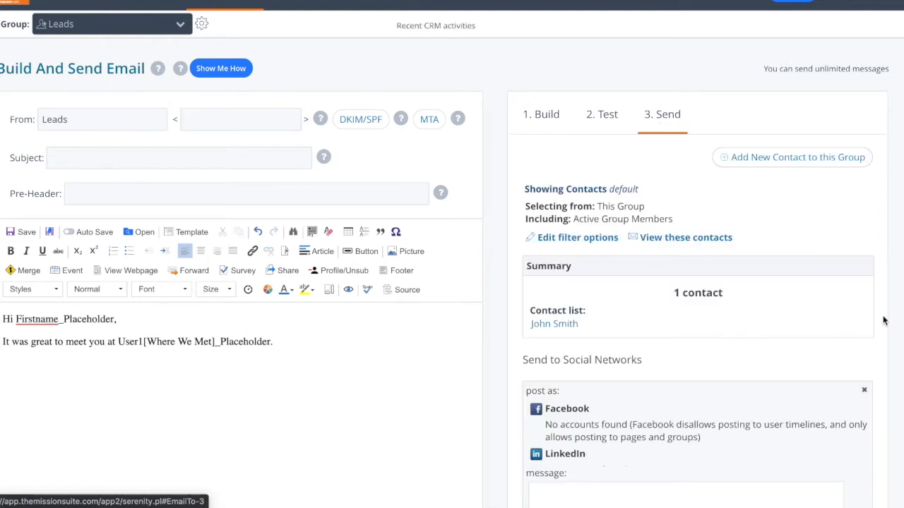
scroll(856, 341, "down", 3)
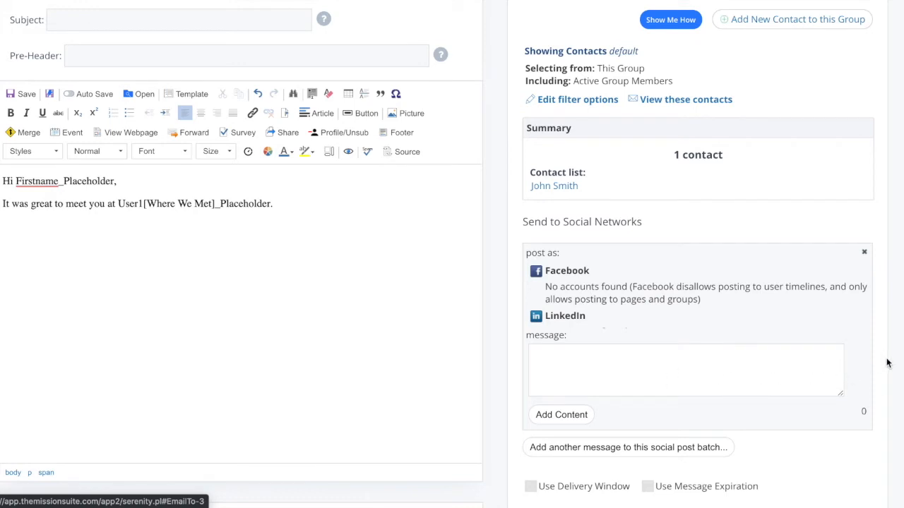
scroll(888, 364, "down", 3)
scroll(888, 364, "down", 1)
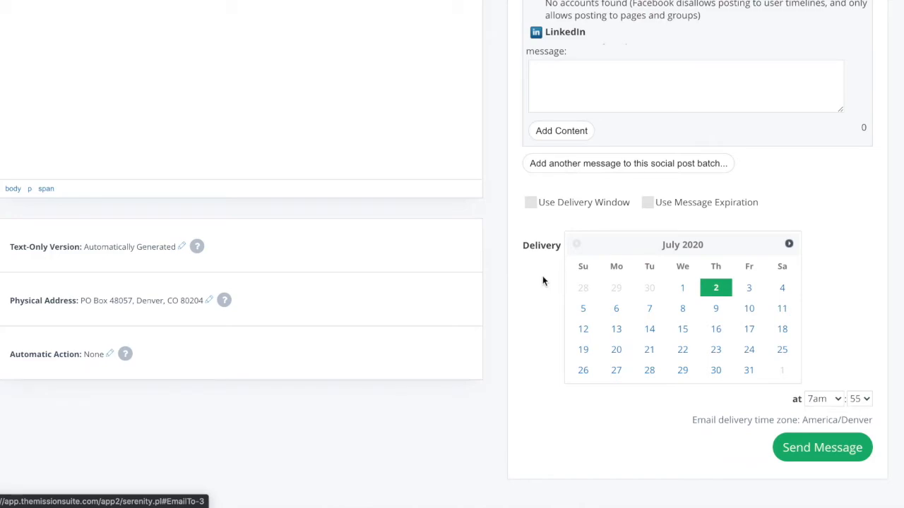
scroll(506, 290, "up", 6)
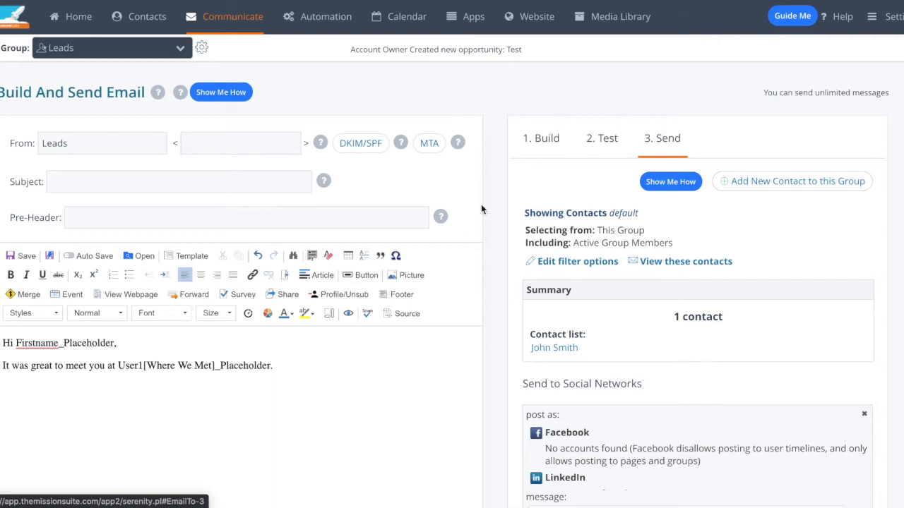
Step: Switch to the EasyBuilder email editor and leave the current email without saving its changes
mouse_move(237, 21)
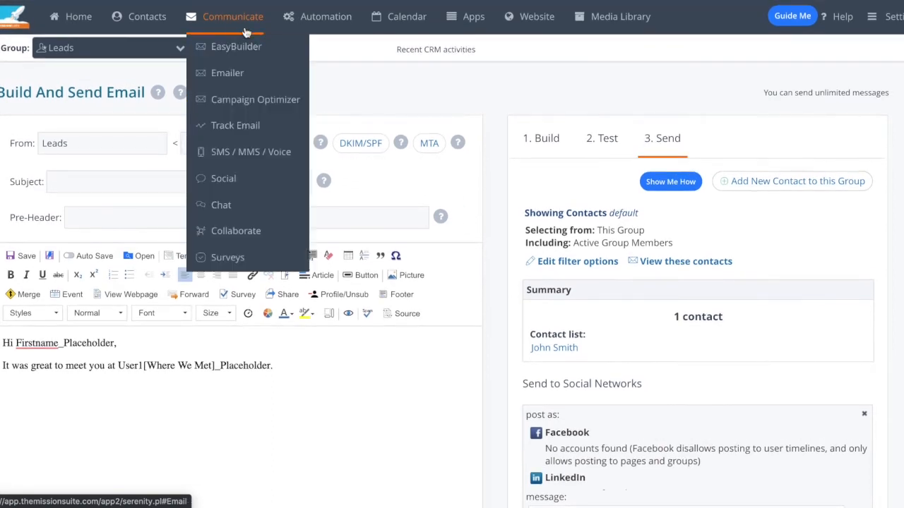
left_click(245, 51)
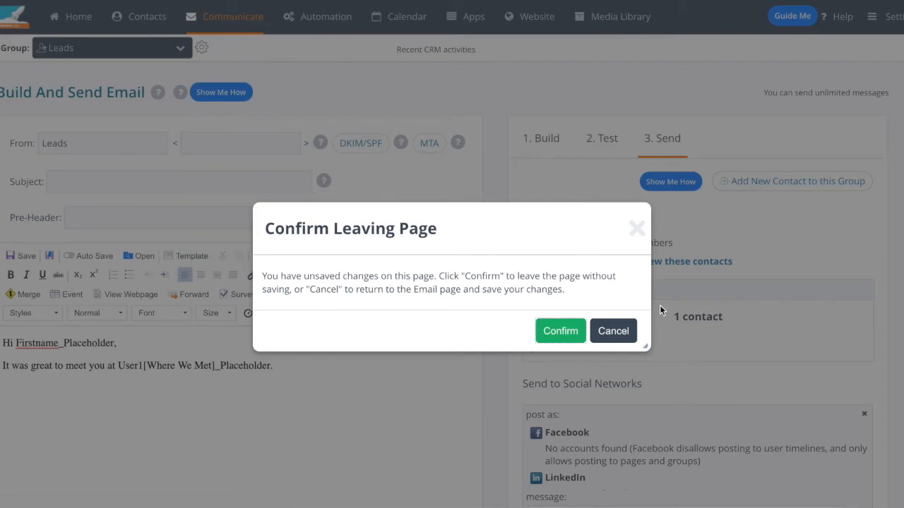
left_click(565, 328)
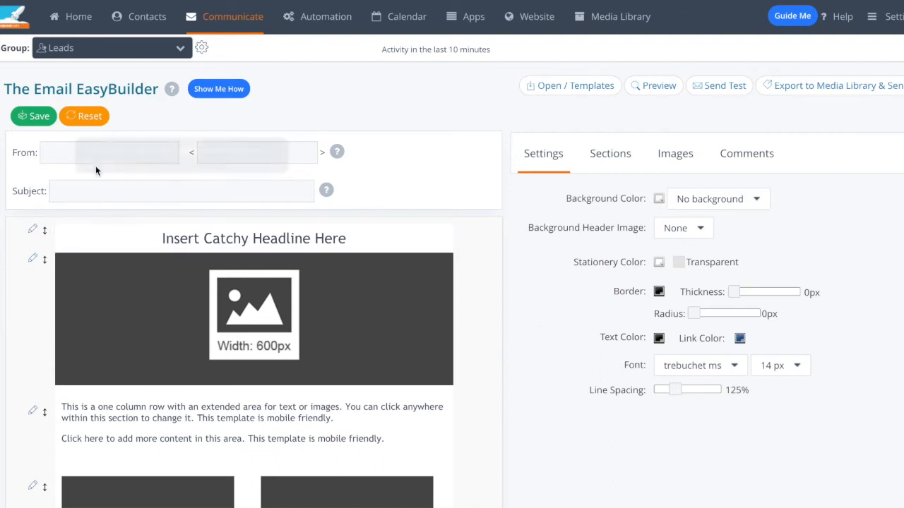
Step: Examine the template's sender and subject fields and its content sections down to the footer placeholders
left_click(252, 150)
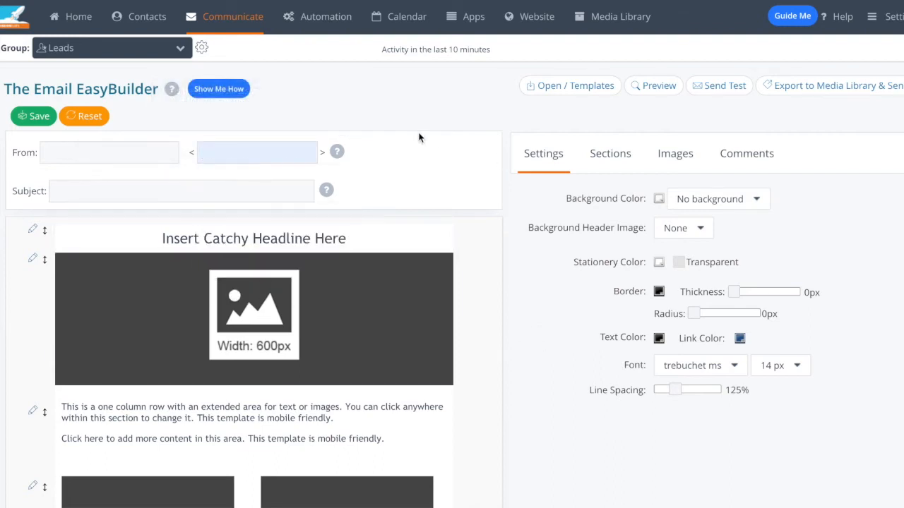
left_click(58, 189)
left_click(30, 192)
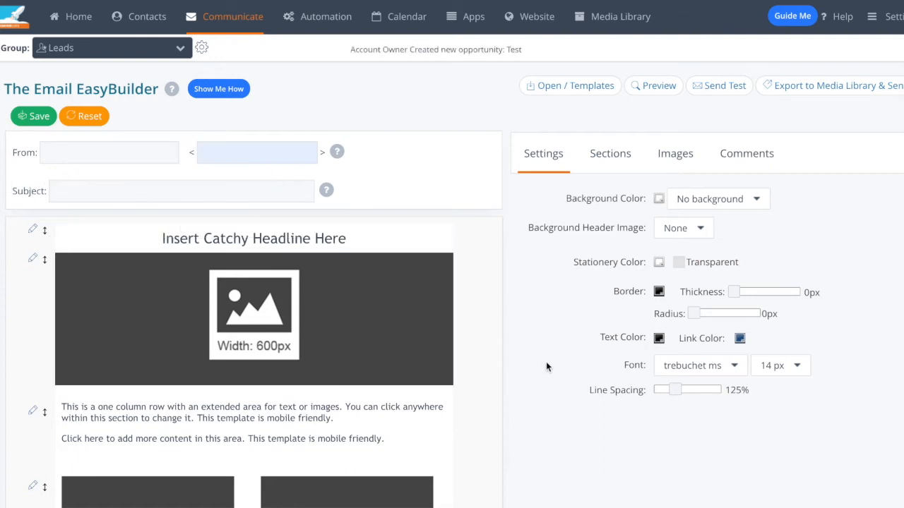
scroll(520, 410, "down", 2)
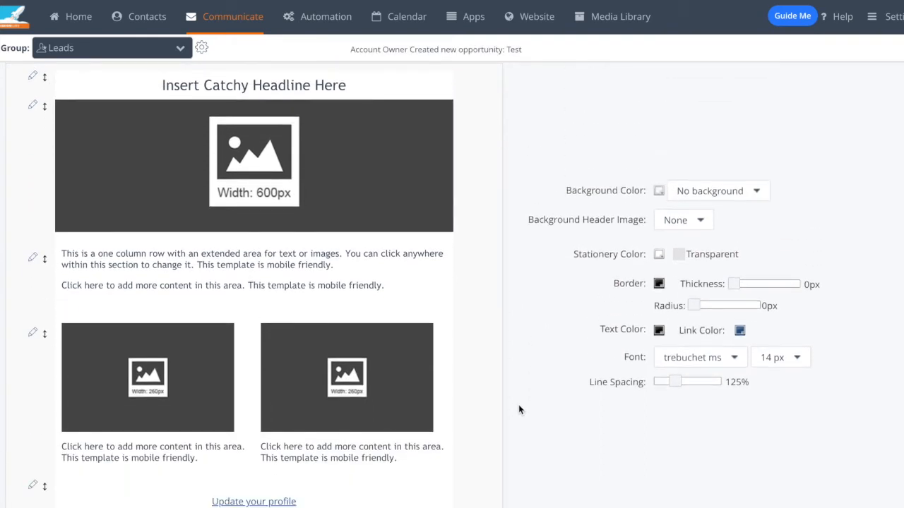
scroll(518, 410, "down", 1)
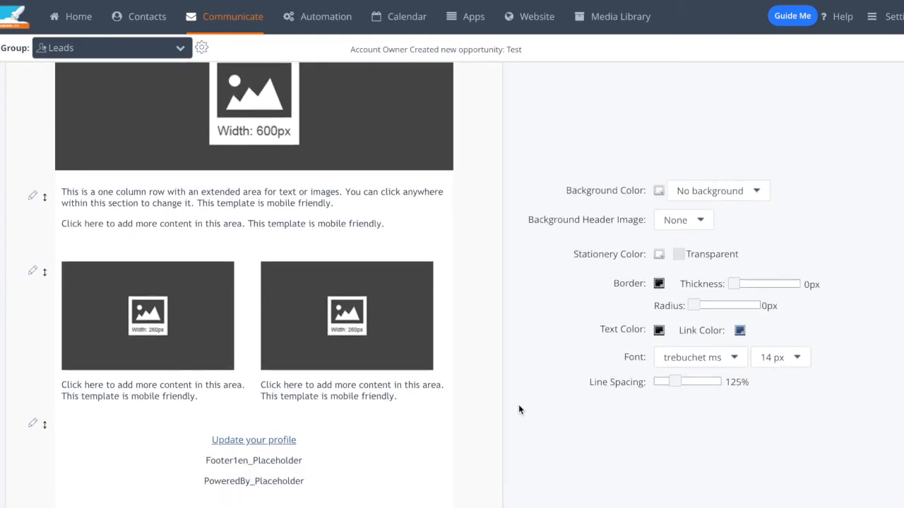
scroll(518, 410, "up", 1)
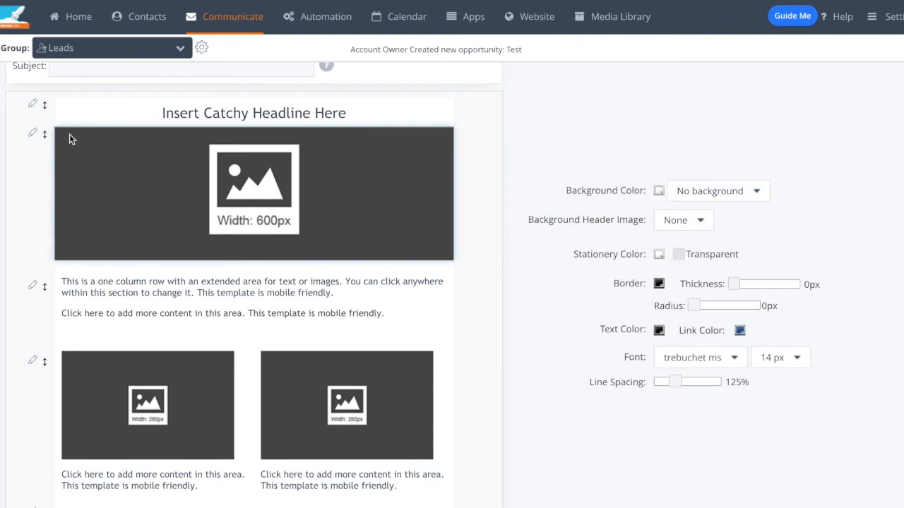
Step: Move the headline section below the 600px header image and delete that headline section
left_click_drag(42, 105, 152, 347)
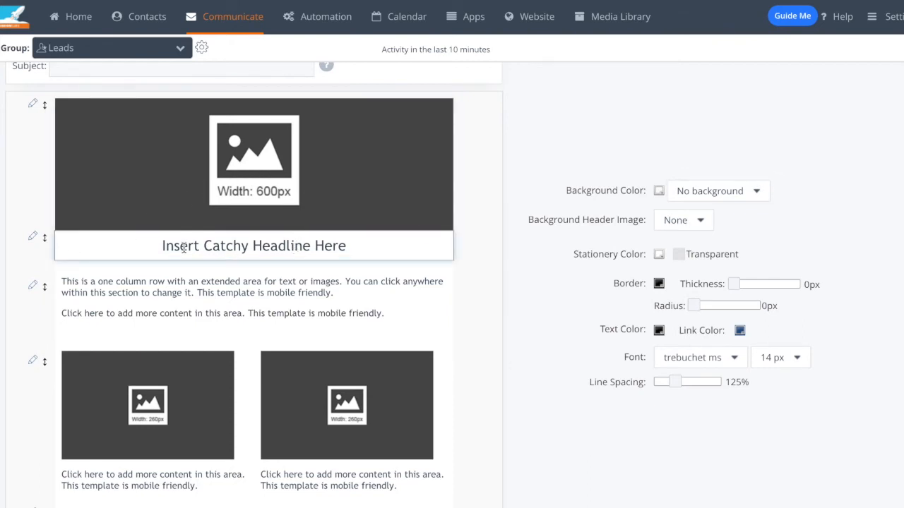
left_click(33, 244)
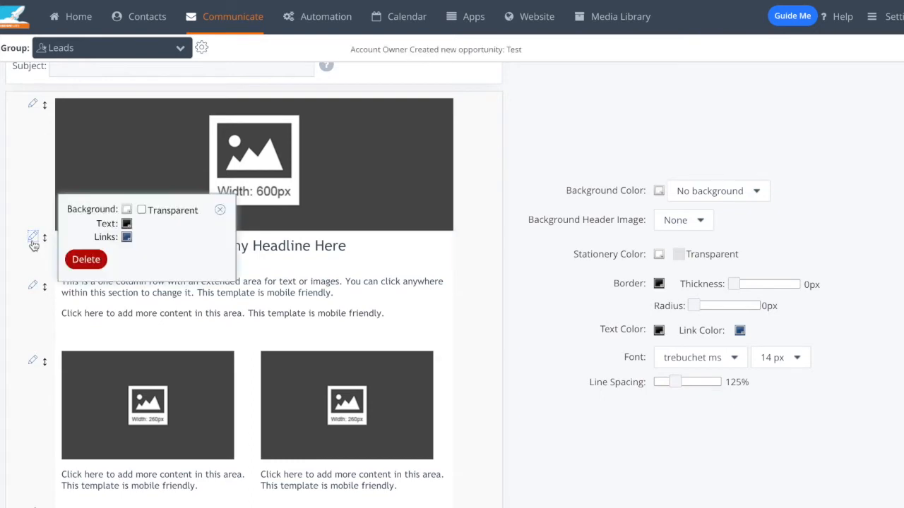
left_click(87, 259)
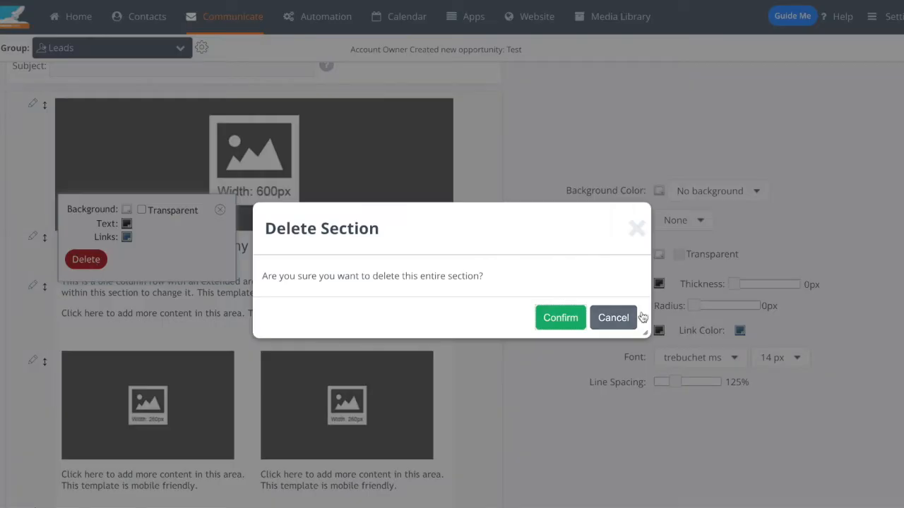
left_click(550, 317)
Step: Set the email's background color to dark red #5f1212 and its stationery color to light gray #f5f5f5
scroll(446, 253, "up", 3)
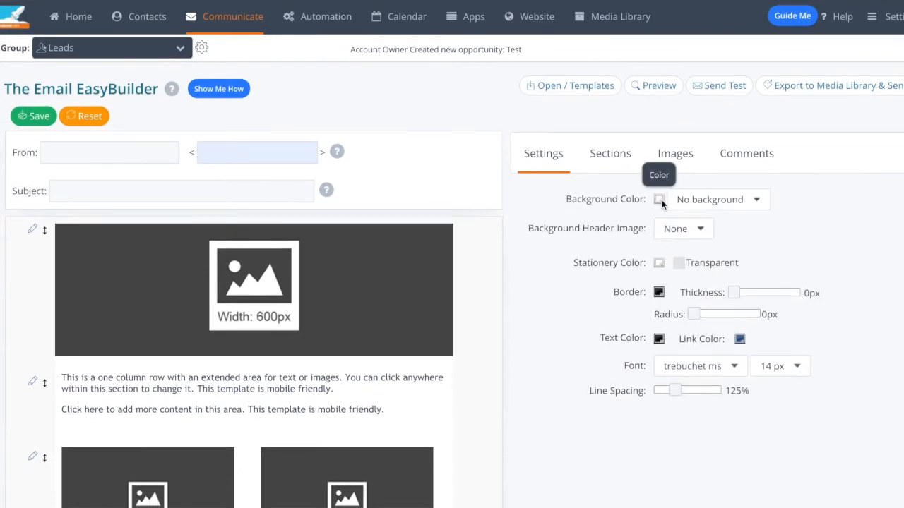
left_click(660, 199)
left_click(426, 282)
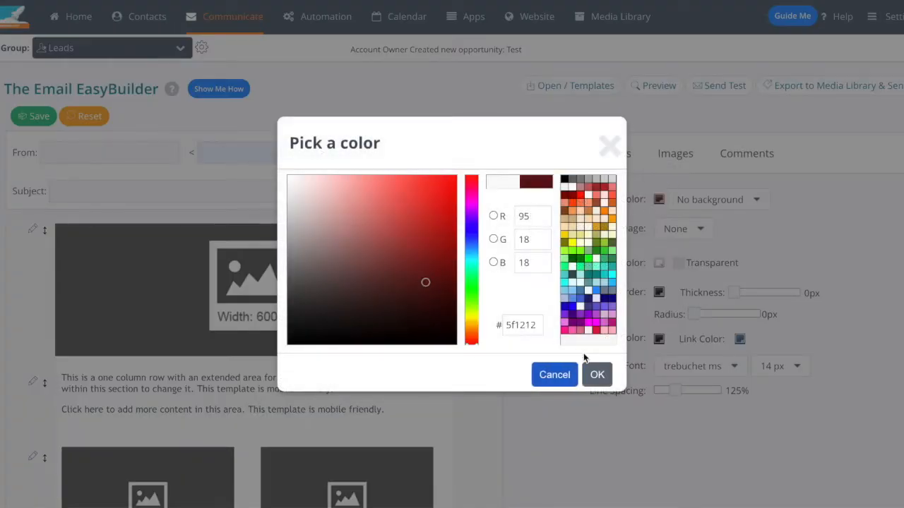
left_click(597, 375)
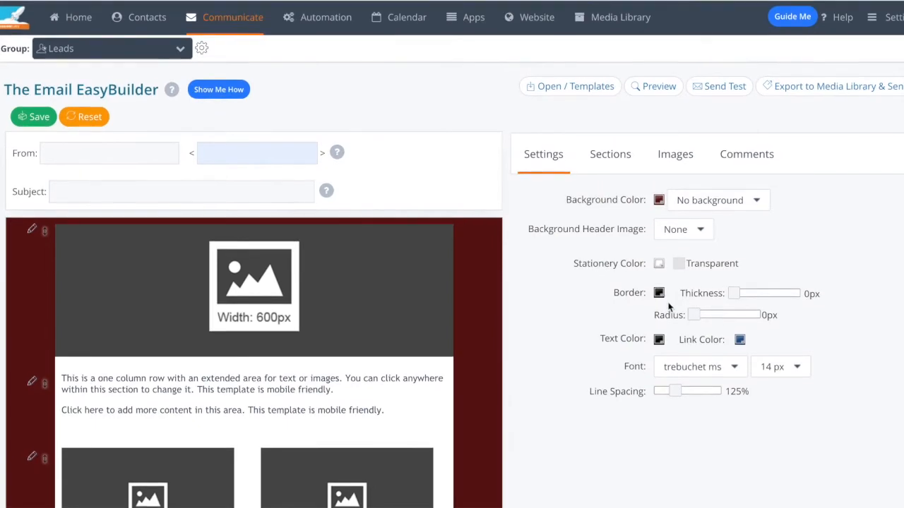
left_click(660, 263)
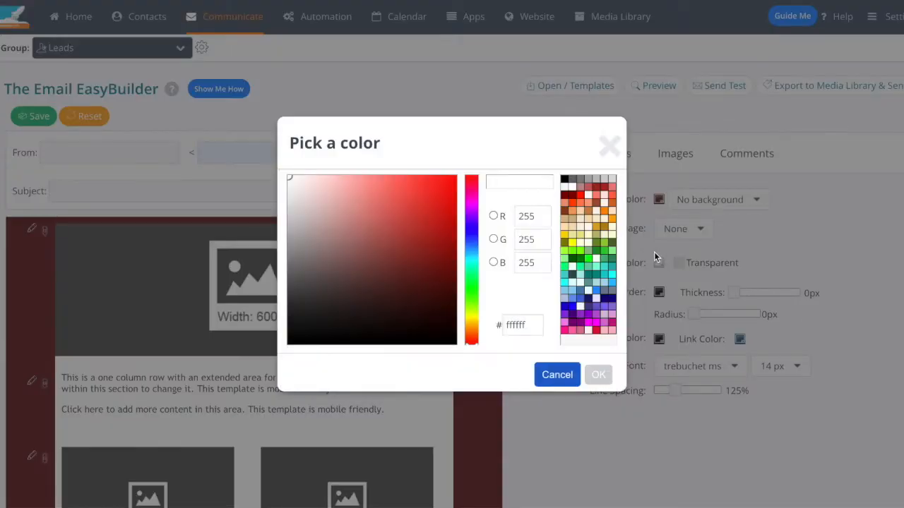
left_click(564, 187)
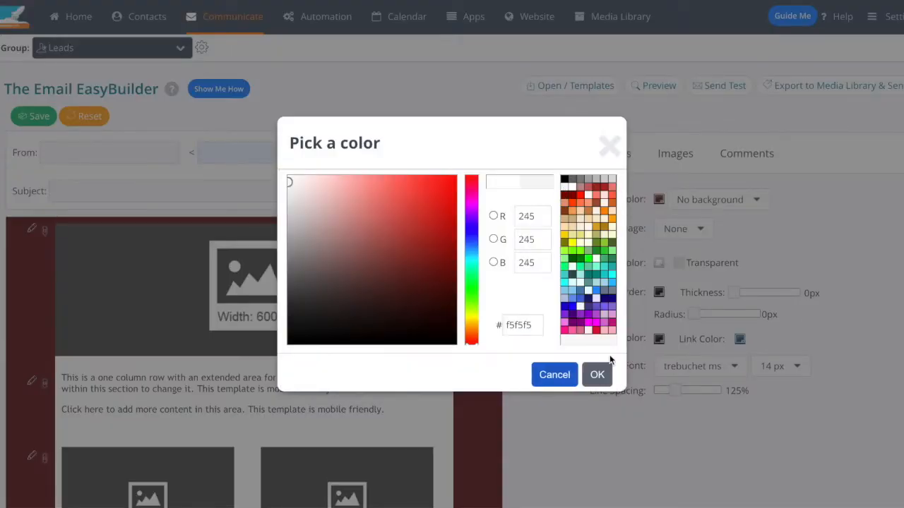
left_click(597, 375)
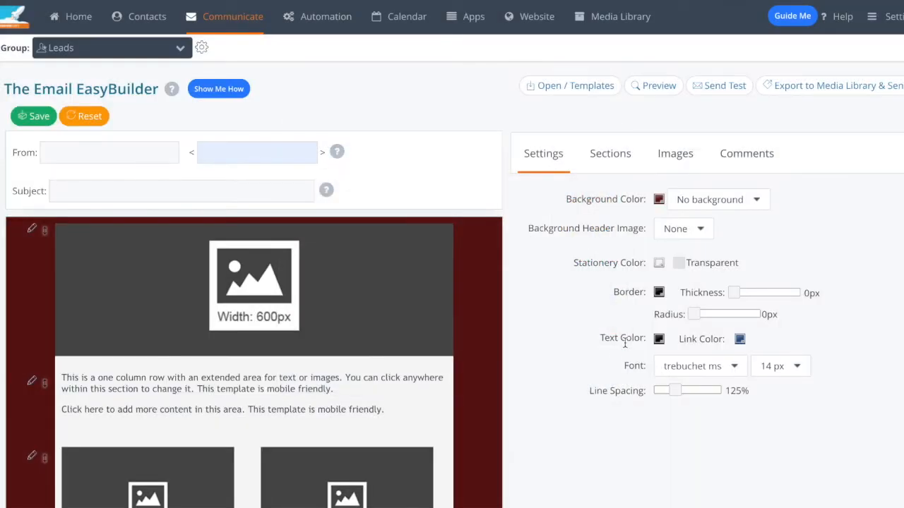
Step: Change the email's text color to a muted reddish gray
left_click(657, 339)
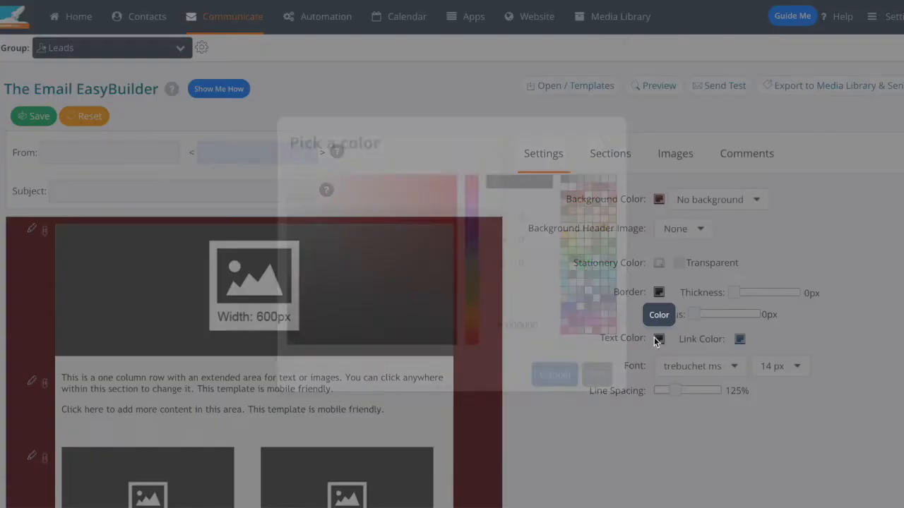
left_click(316, 254)
left_click(598, 375)
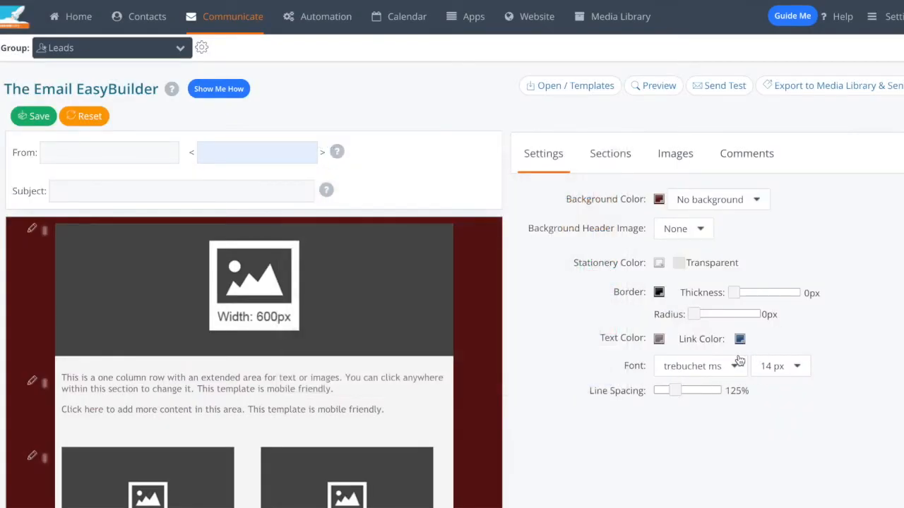
Step: Set the email's font to Arial at 16 px with a line spacing of 180%
left_click(732, 367)
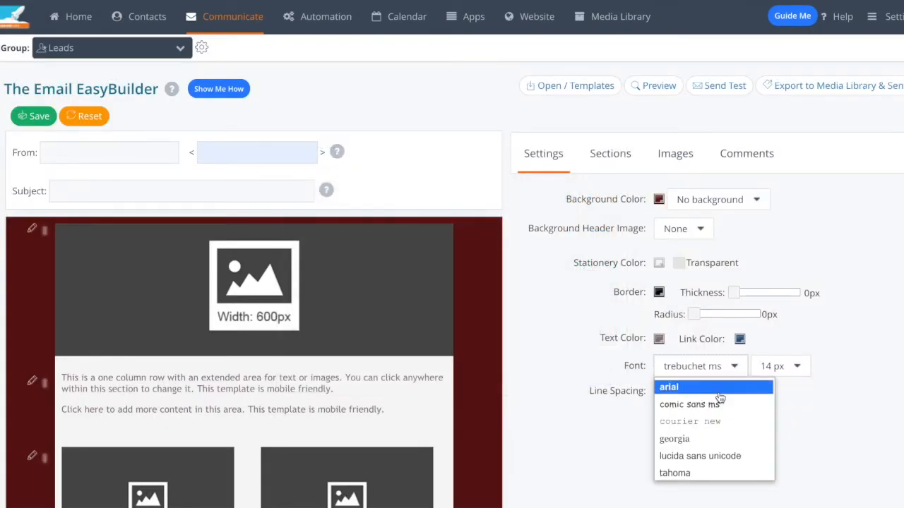
left_click(717, 387)
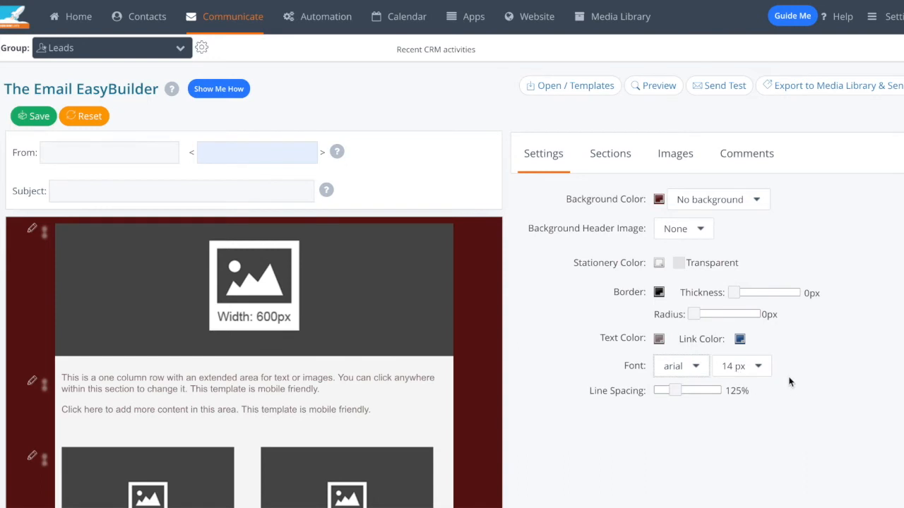
left_click(757, 367)
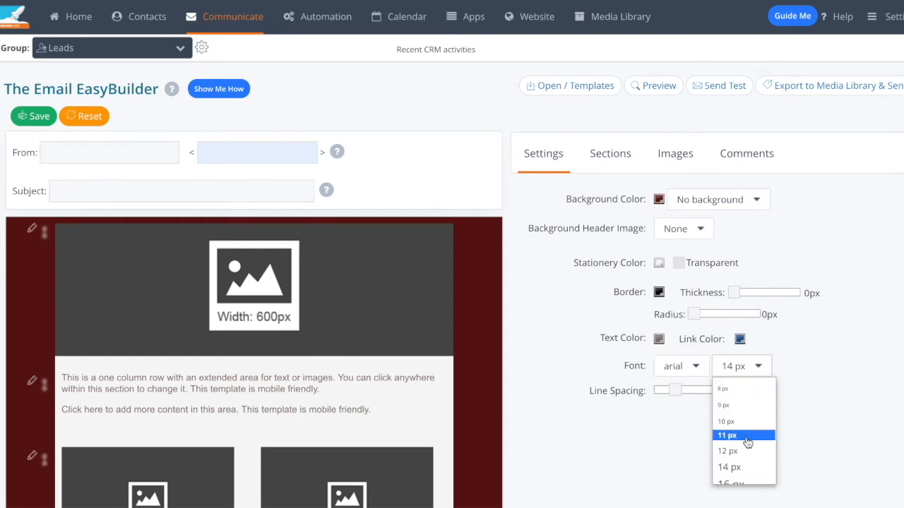
left_click(731, 476)
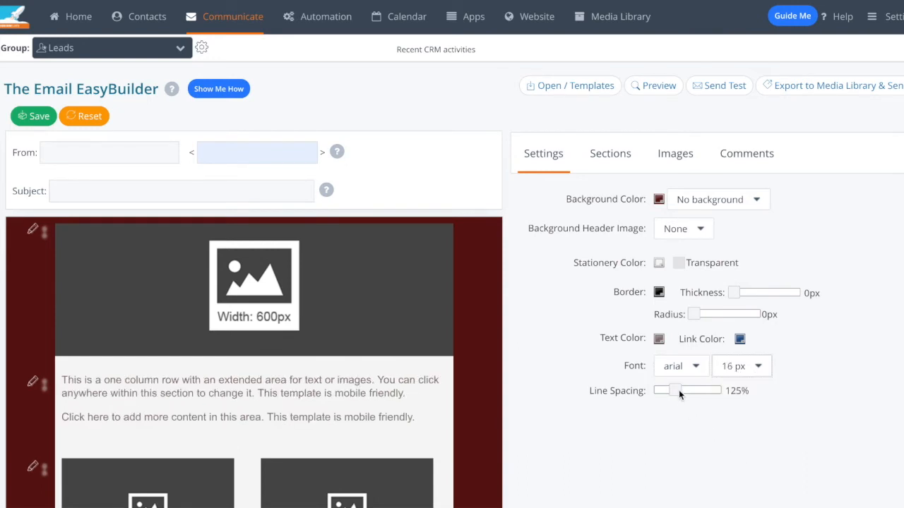
left_click_drag(693, 392, 709, 392)
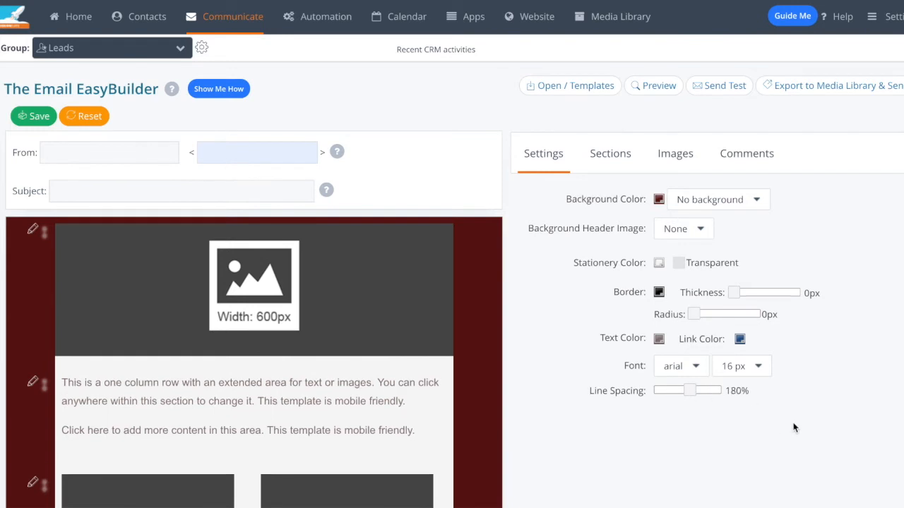
Step: Add a divider section between the one-column text and the two-column image section
scroll(631, 190, "down", 1)
left_click(624, 154)
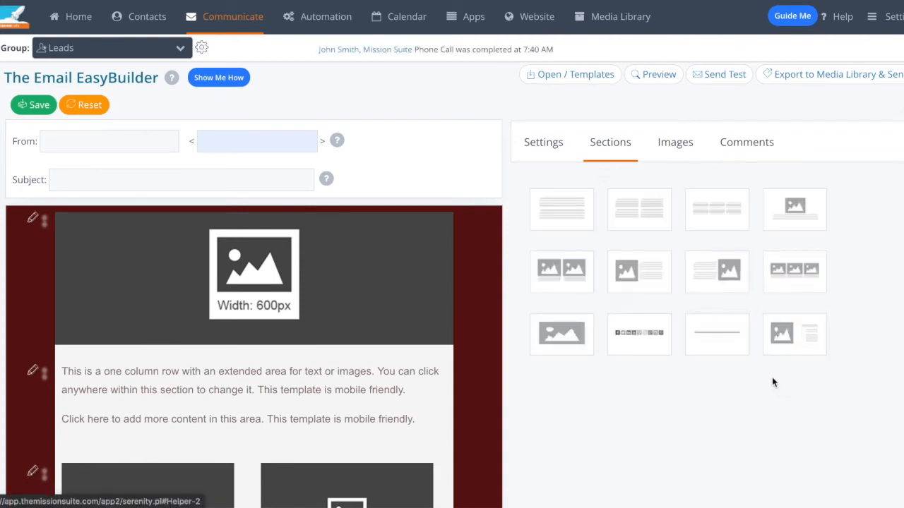
left_click_drag(716, 338, 443, 459)
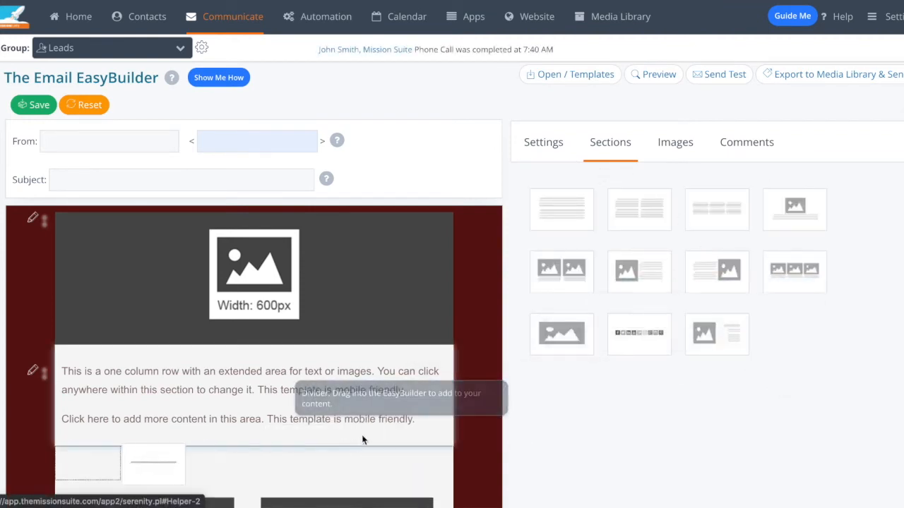
Step: Add a social media icons section above the footer and remove its Pinterest icon
scroll(452, 400, "down", 2)
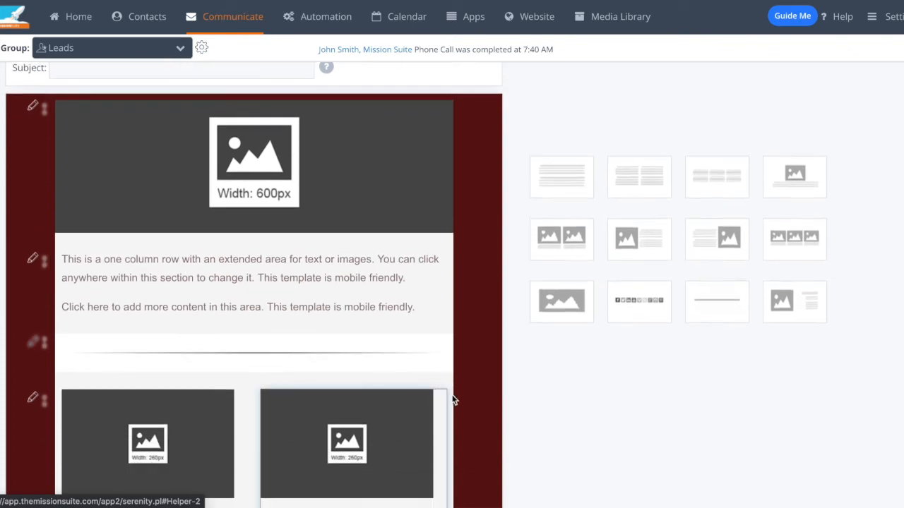
scroll(451, 399, "down", 3)
left_click_drag(631, 338, 219, 378)
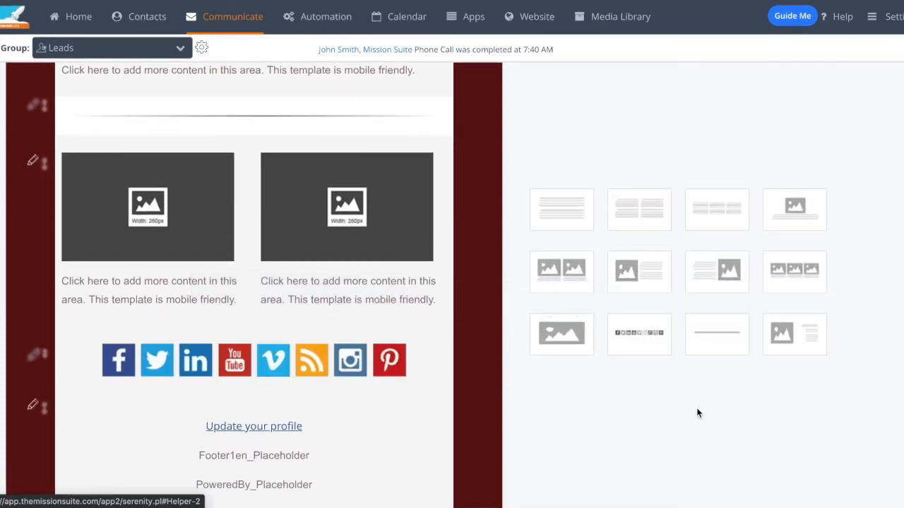
left_click(424, 360)
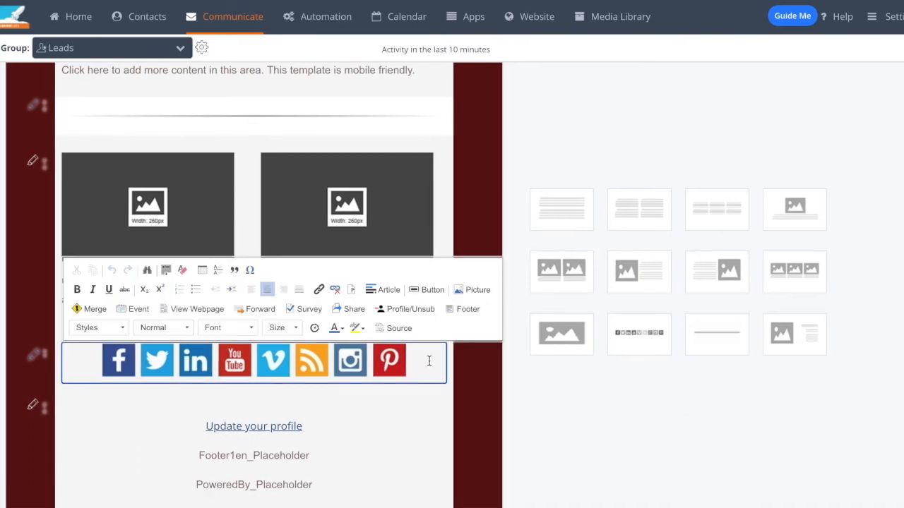
key("BackSpace")
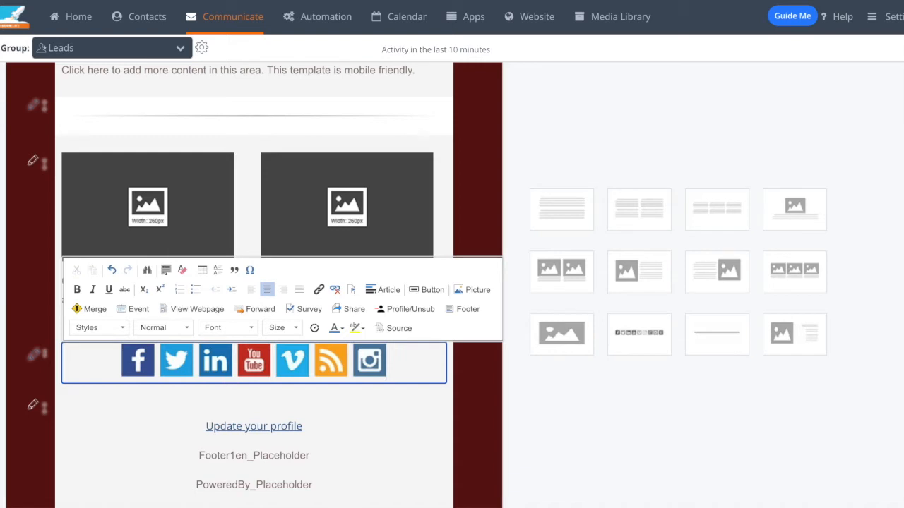
Step: Remove the Vimeo icon from the social media icons section
key("Left")
key("Left")
key("Left")
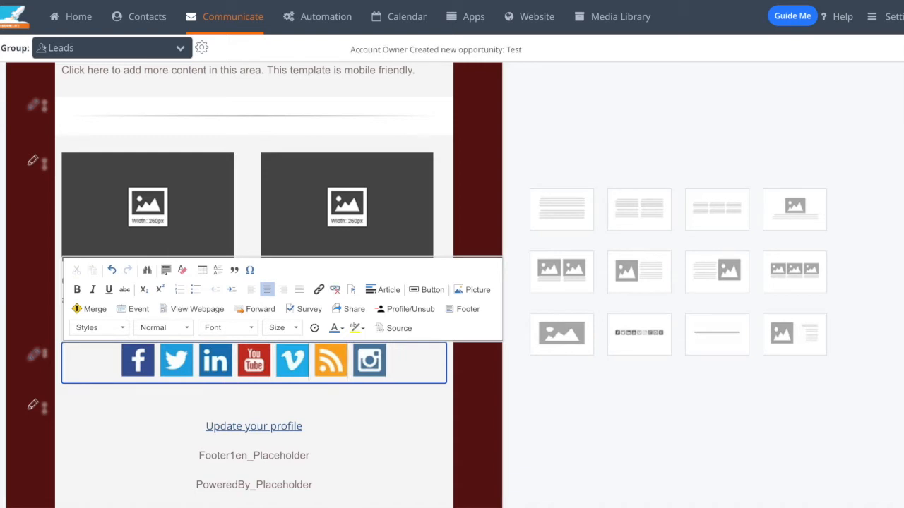
key("BackSpace")
key("BackSpace")
key("Left")
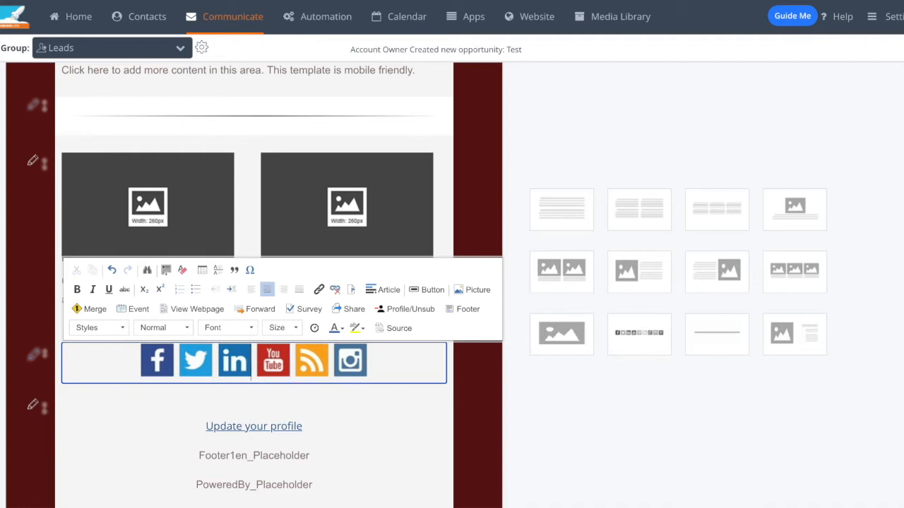
Step: Link the Facebook icon to facebook.com/missionsuite and finish editing the social media icons section
left_click(156, 364)
double_click(156, 364)
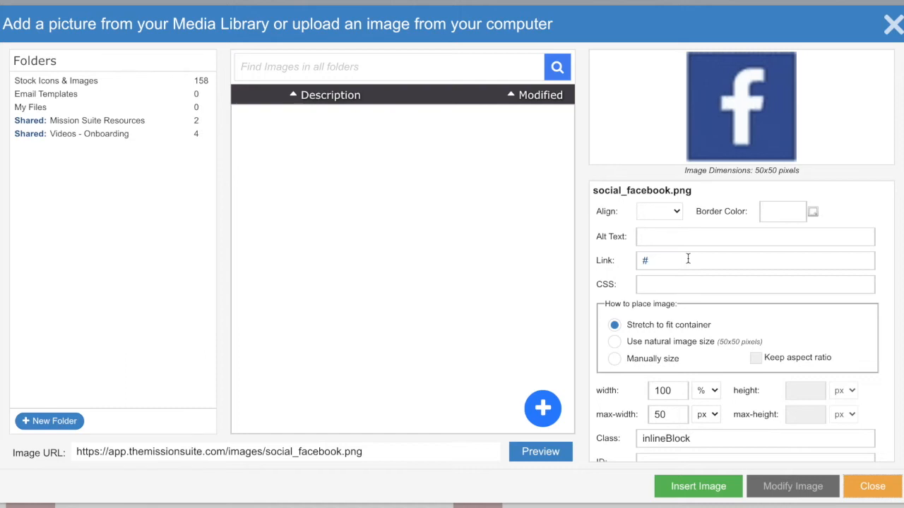
triple_click(688, 259)
type("fac")
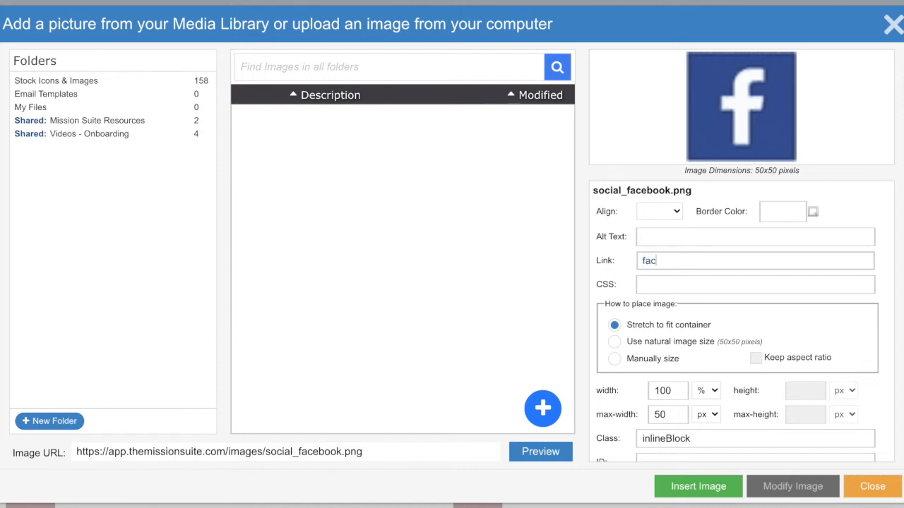
type("ebook.com/missionsuite")
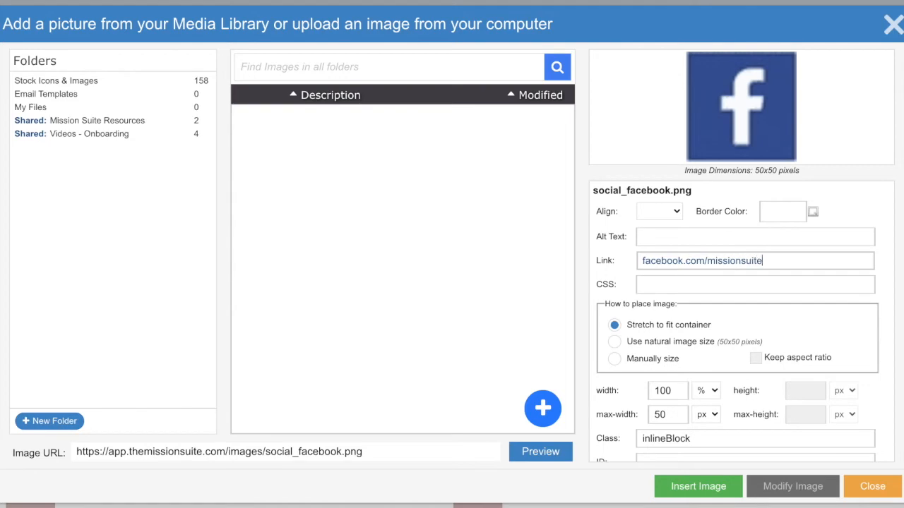
left_click(730, 482)
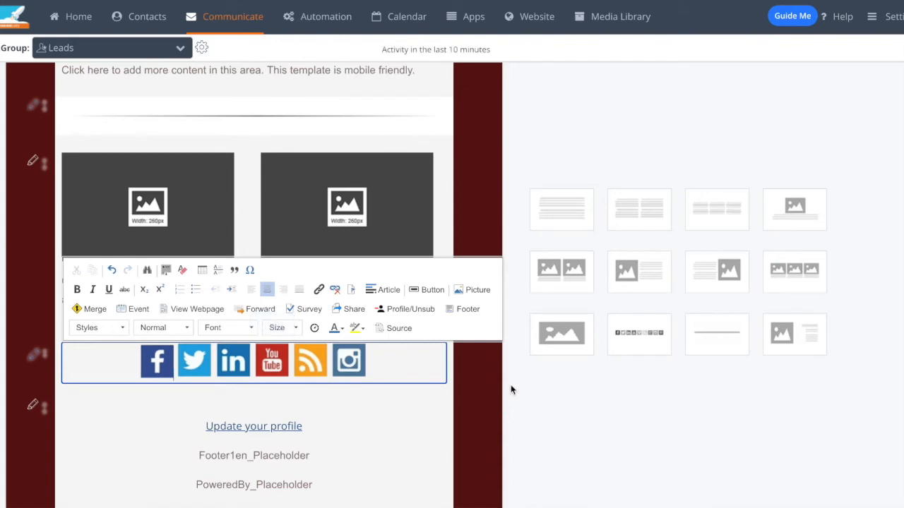
left_click(523, 415)
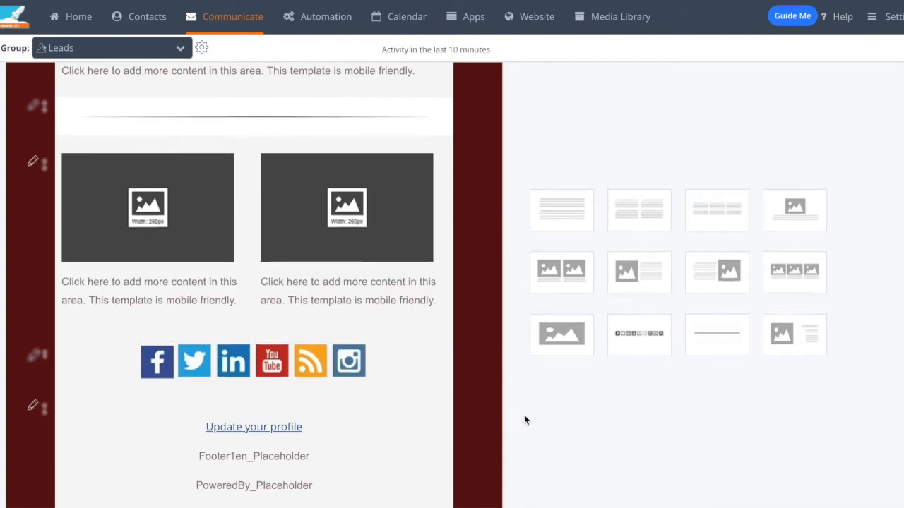
scroll(524, 415, "up", 5)
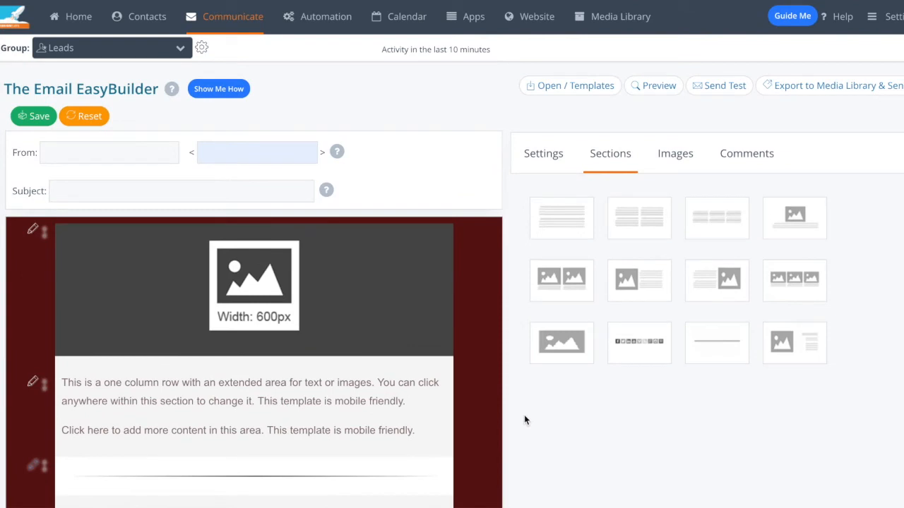
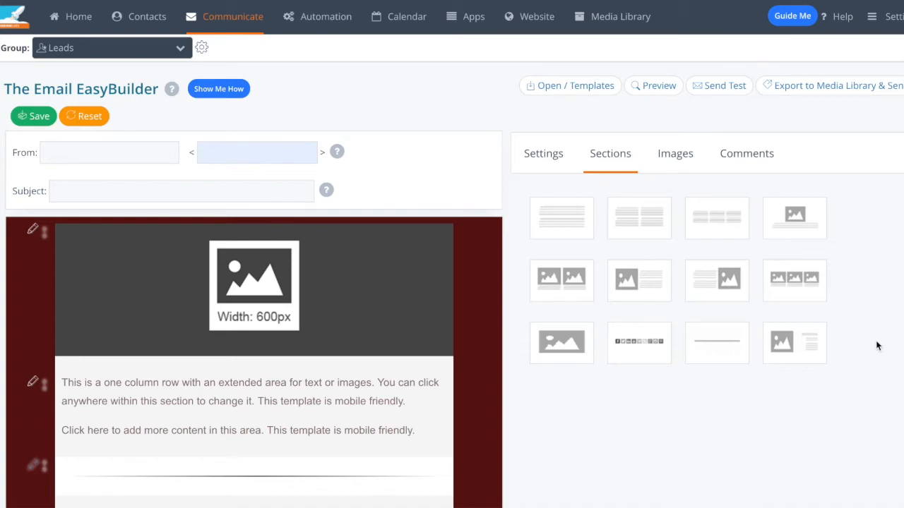
Step: View the options for exporting the EasyBuilder template to the Media Library, then close them without exporting
left_click(830, 87)
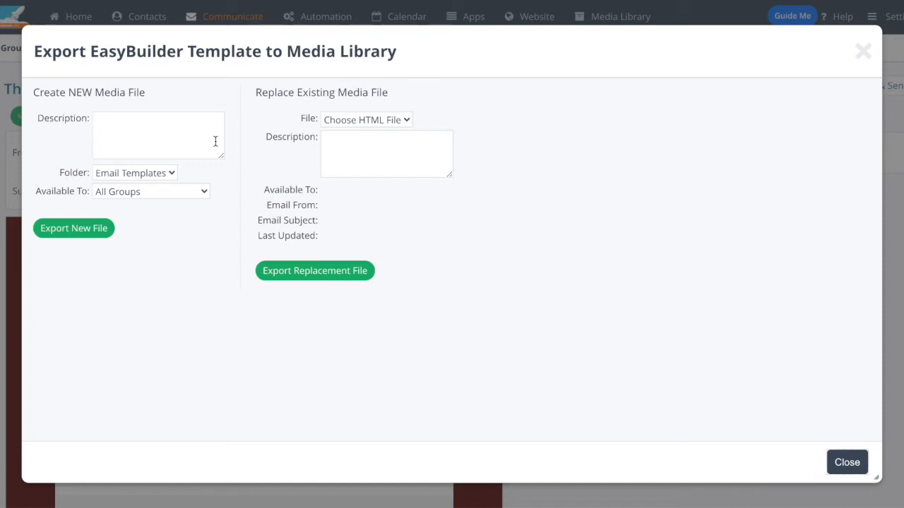
left_click(850, 462)
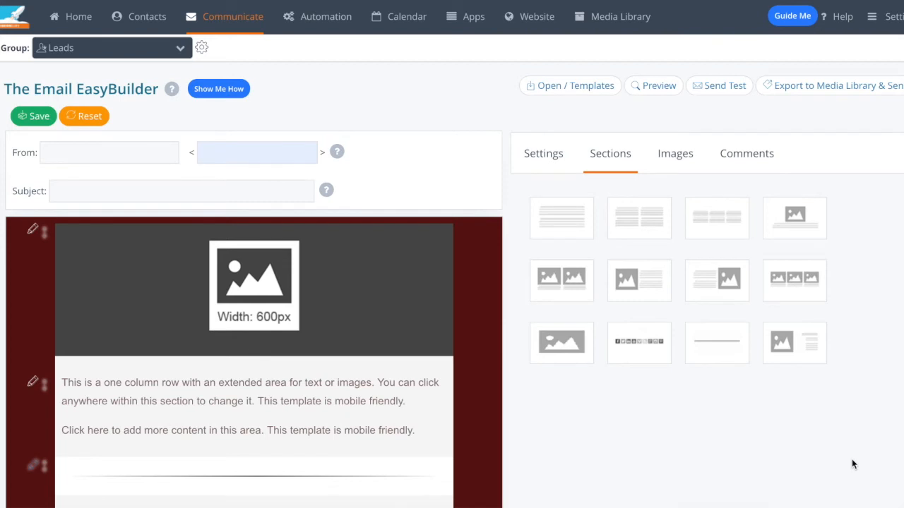
Step: Open the one-column text section's editing tools to look them over, then leave the section as it is
left_click(240, 389)
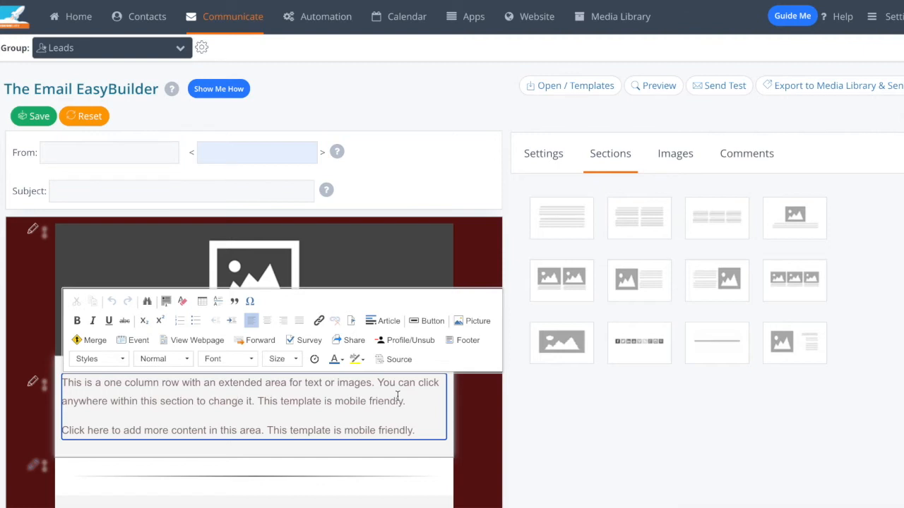
mouse_move(217, 25)
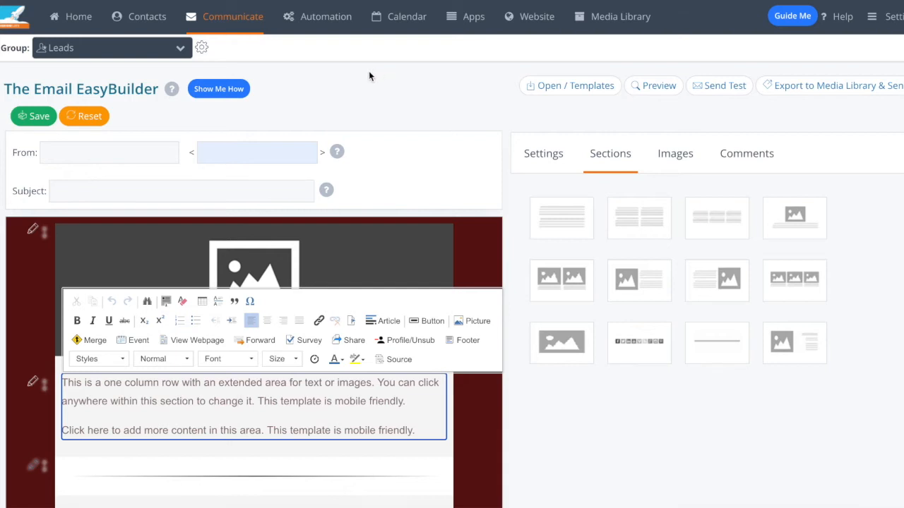
mouse_move(339, 55)
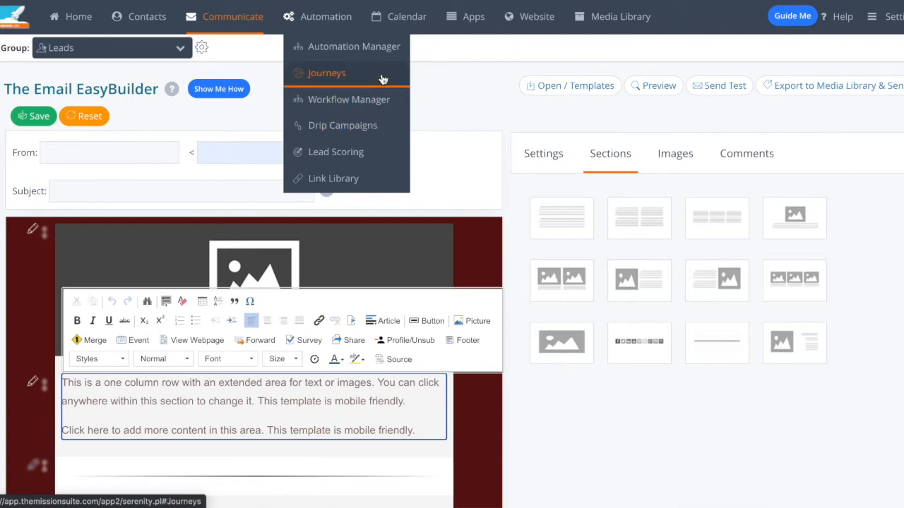
left_click(420, 78)
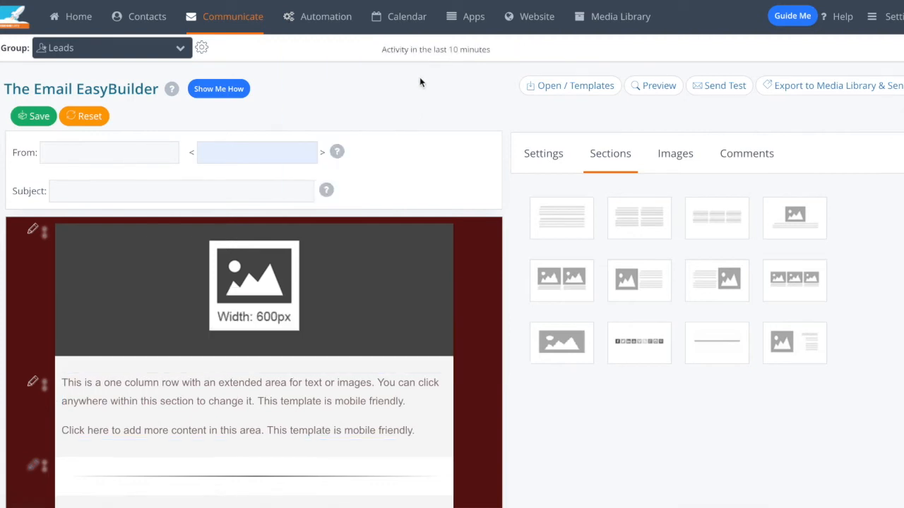
Step: Switch the working group to Referral Bench and open its drip campaigns
left_click(140, 54)
scroll(141, 181, "down", 1)
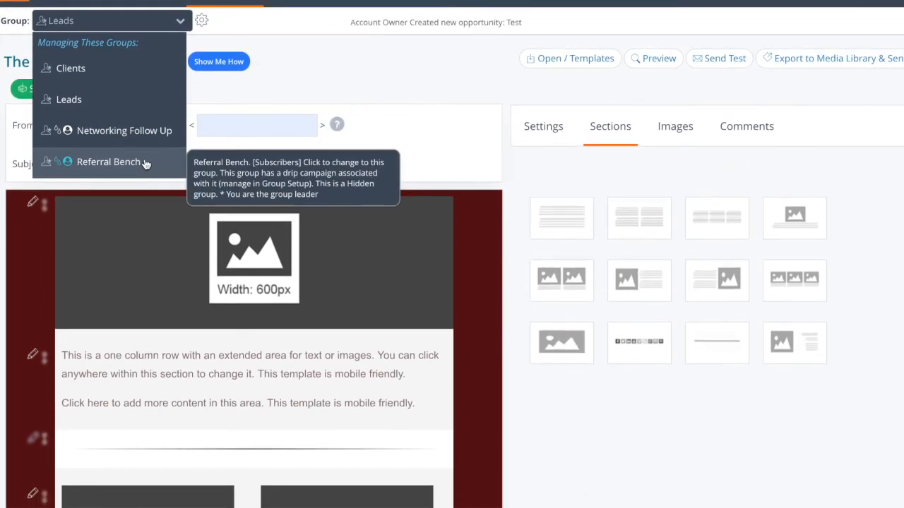
left_click(144, 163)
left_click(560, 331)
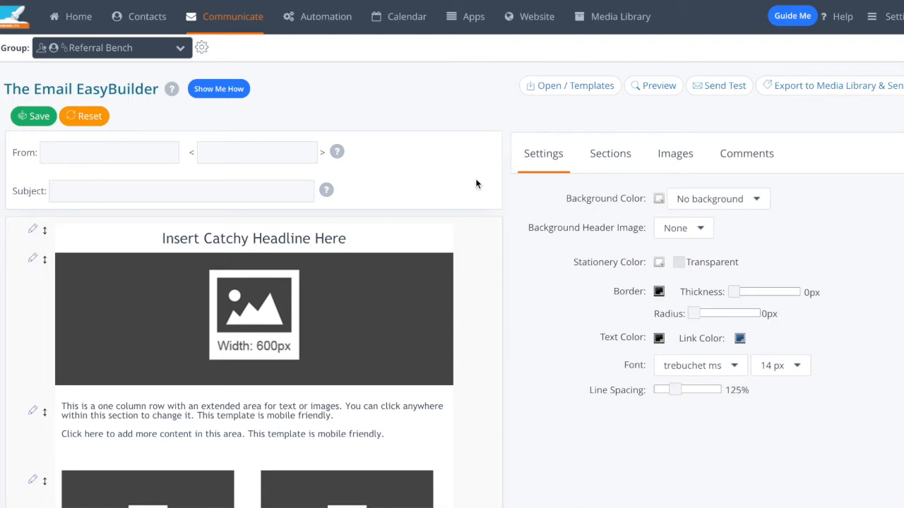
mouse_move(338, 24)
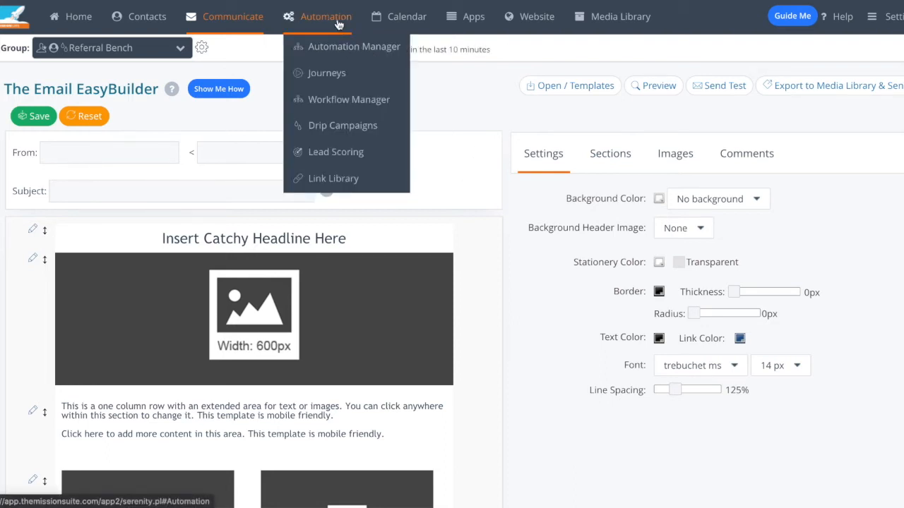
left_click(357, 125)
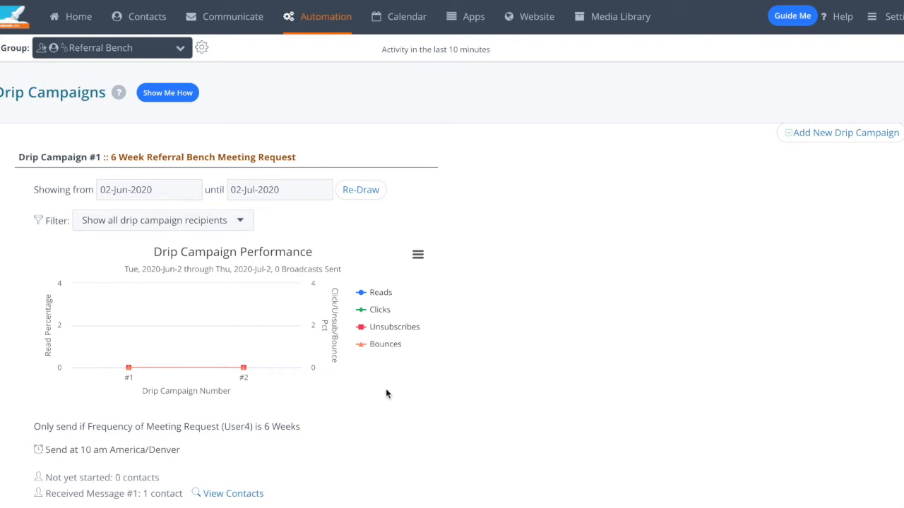
Step: Review the 6 Week Referral Bench Meeting Request campaign and view the email template used by its first drip action
scroll(395, 388, "down", 1)
scroll(438, 394, "down", 1)
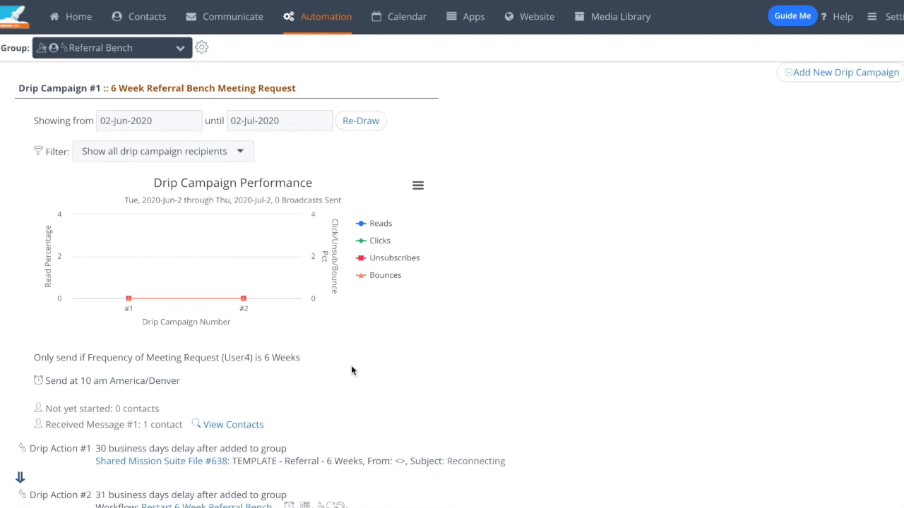
scroll(365, 391, "down", 1)
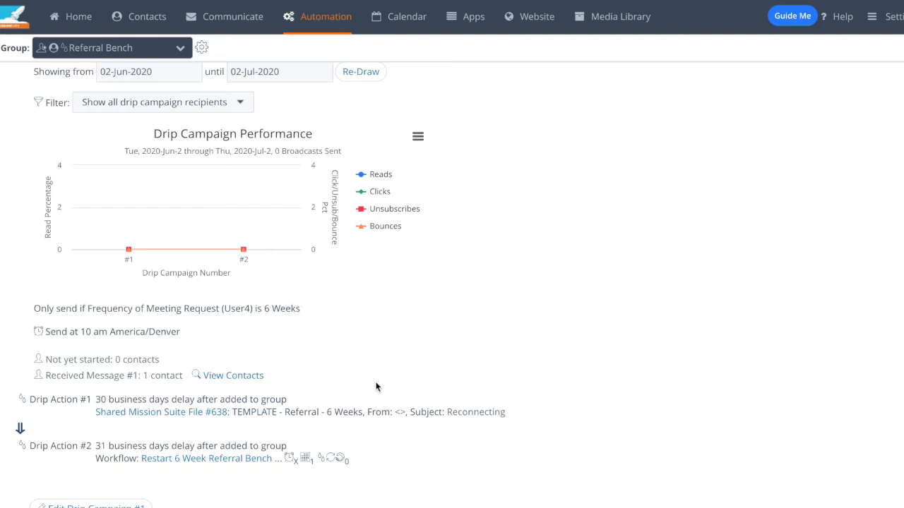
left_click(202, 413)
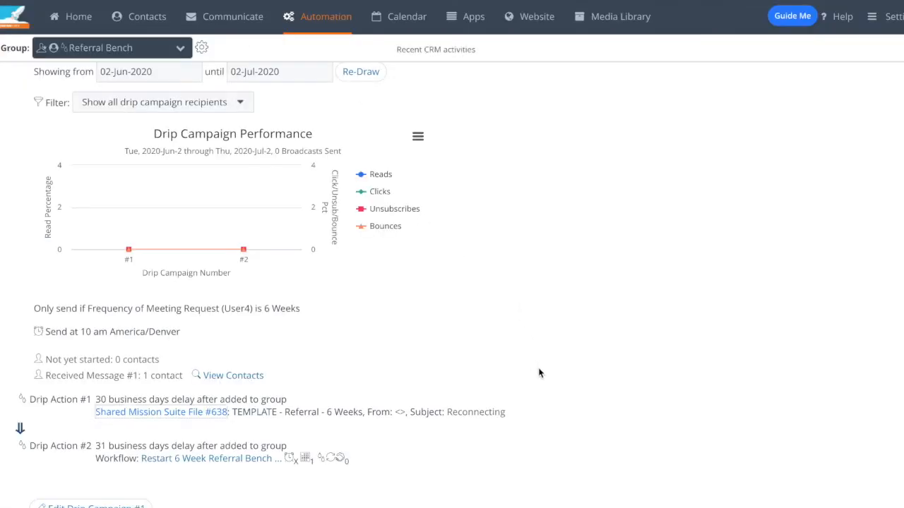
Step: Examine the delays, conditions and drip actions of the 3 Month and 6 Month Referral Bench Meeting Request campaigns
scroll(539, 371, "down", 1)
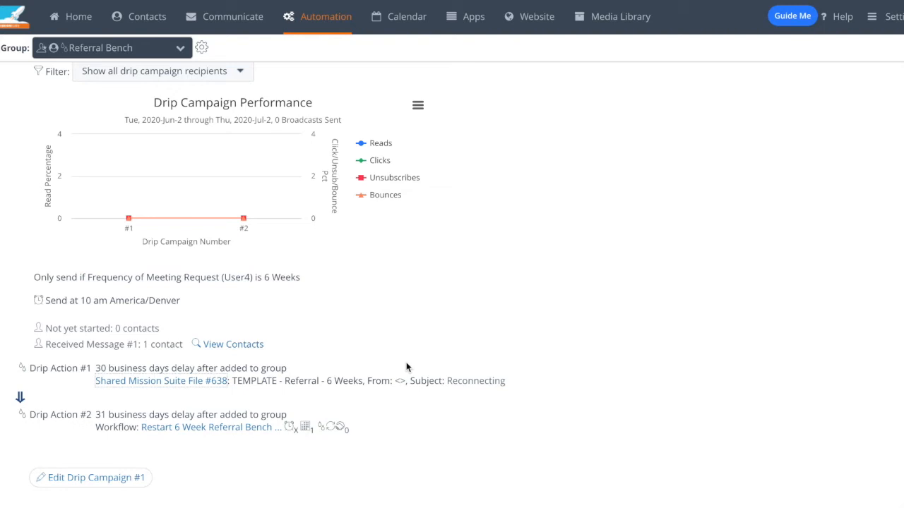
scroll(557, 408, "down", 4)
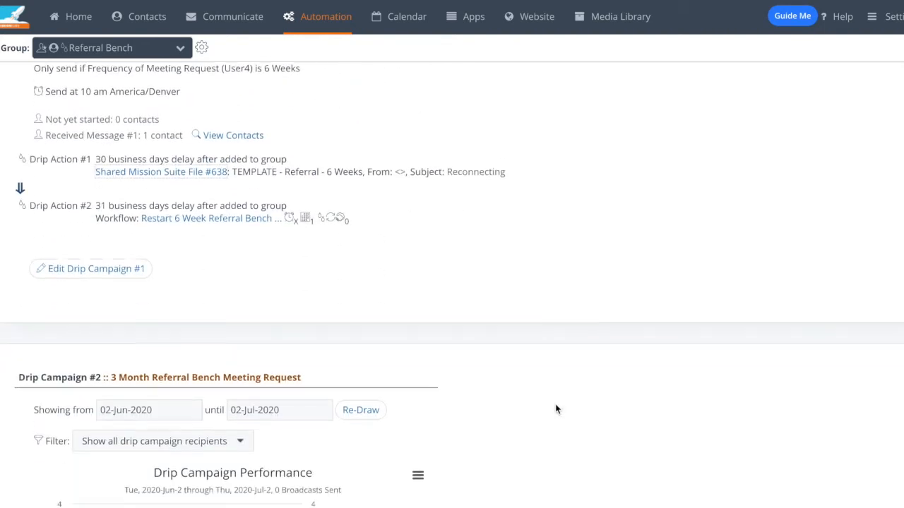
scroll(556, 408, "down", 3)
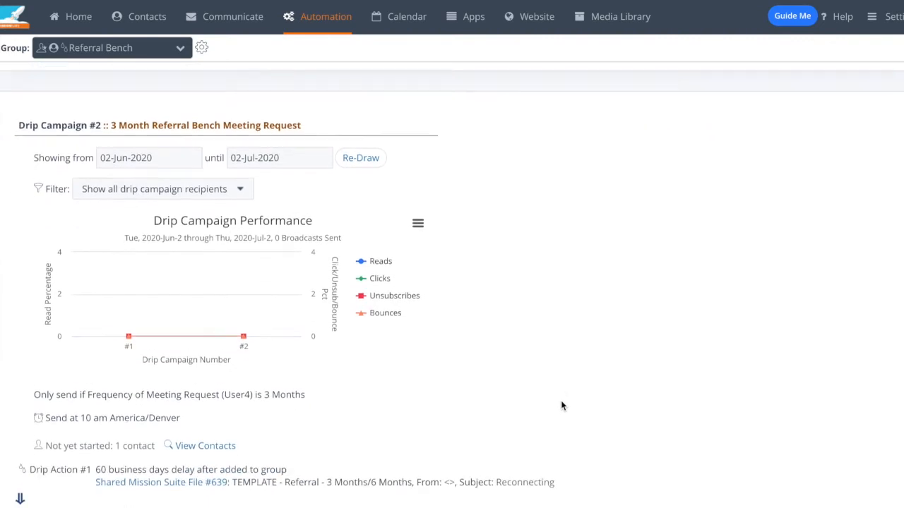
scroll(566, 403, "down", 1)
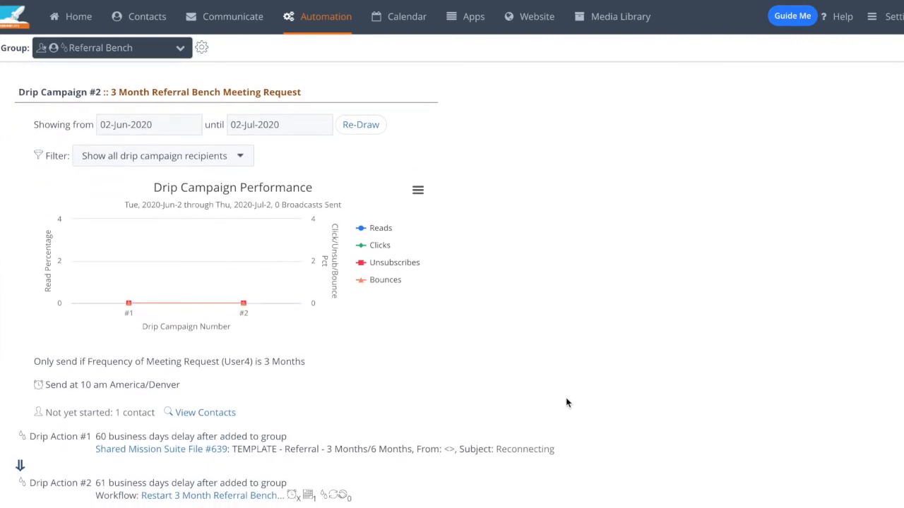
scroll(565, 402, "down", 6)
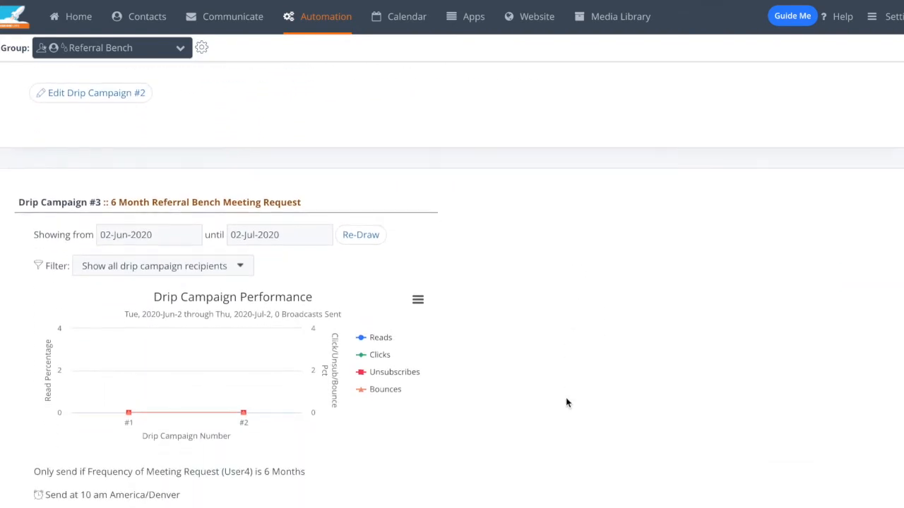
scroll(565, 402, "down", 1)
scroll(566, 403, "down", 1)
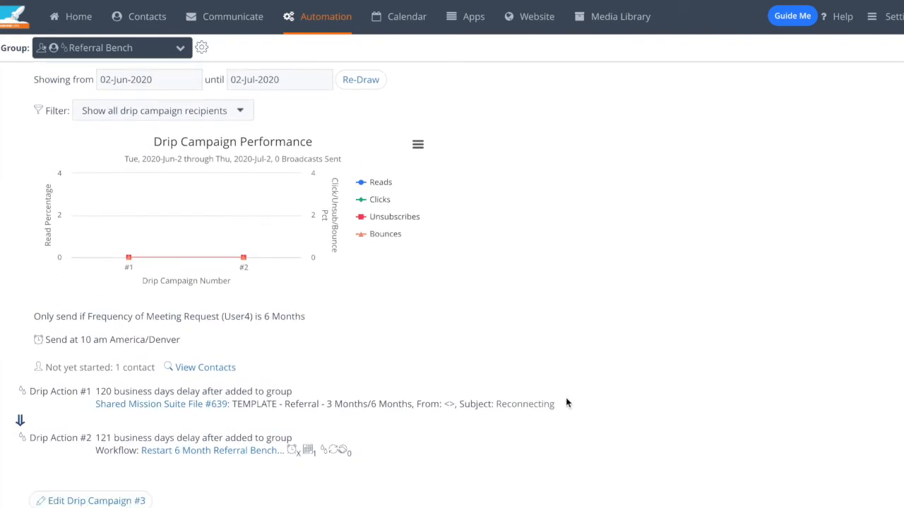
scroll(565, 403, "down", 1)
scroll(566, 403, "up", 3)
scroll(566, 403, "up", 6)
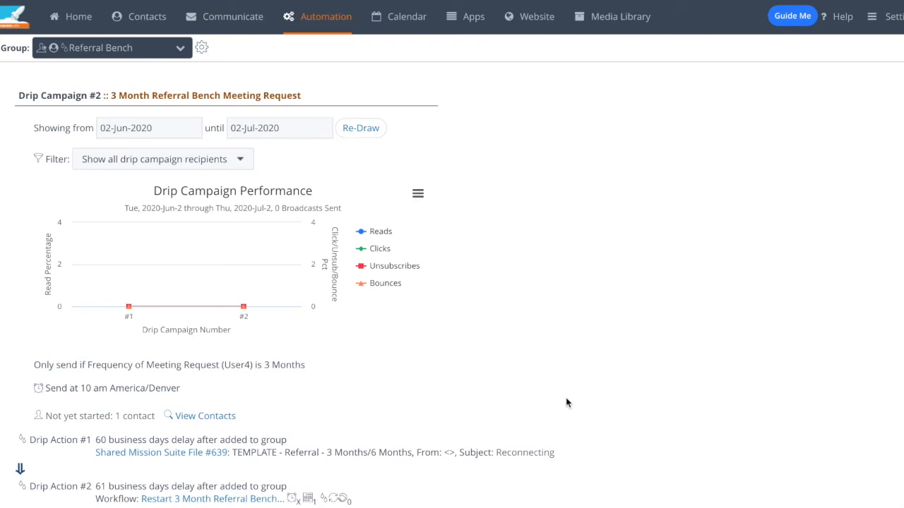
Step: View the email template of the 3 Month Referral Bench campaign's first drip action, then close it
scroll(562, 372, "down", 1)
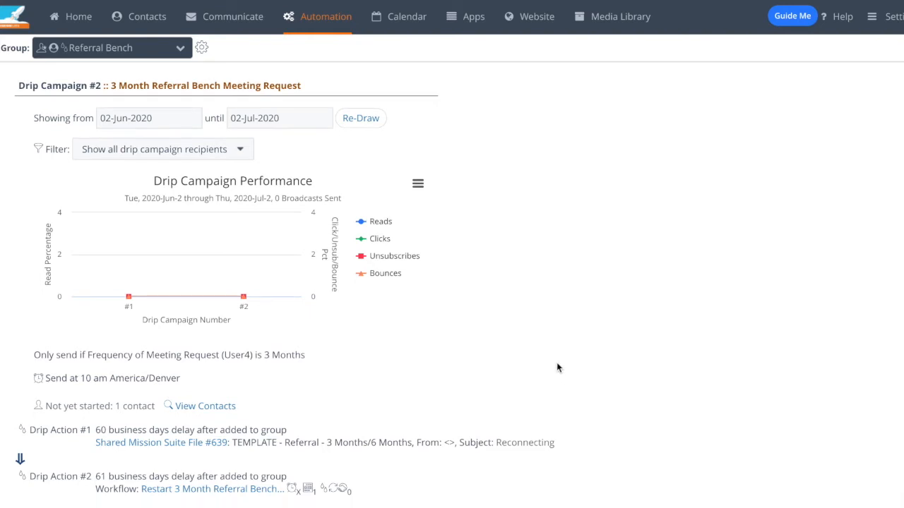
scroll(557, 367, "down", 1)
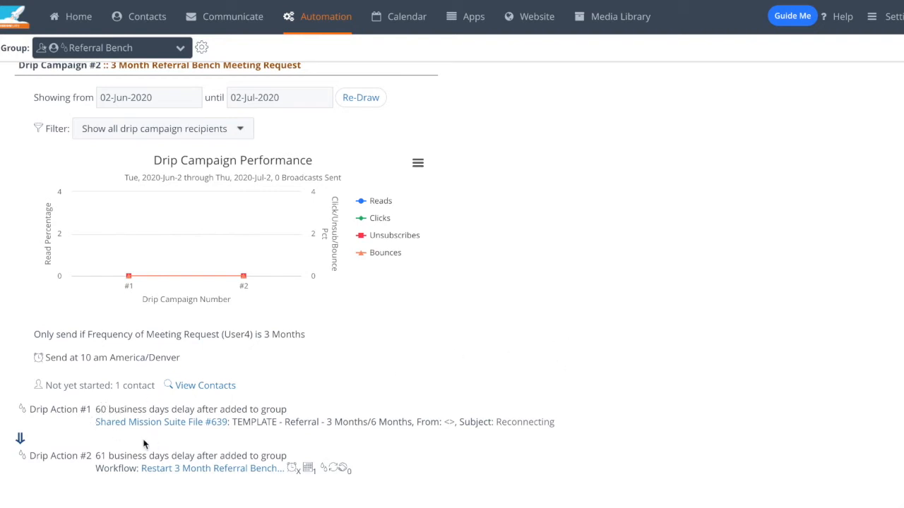
left_click(156, 422)
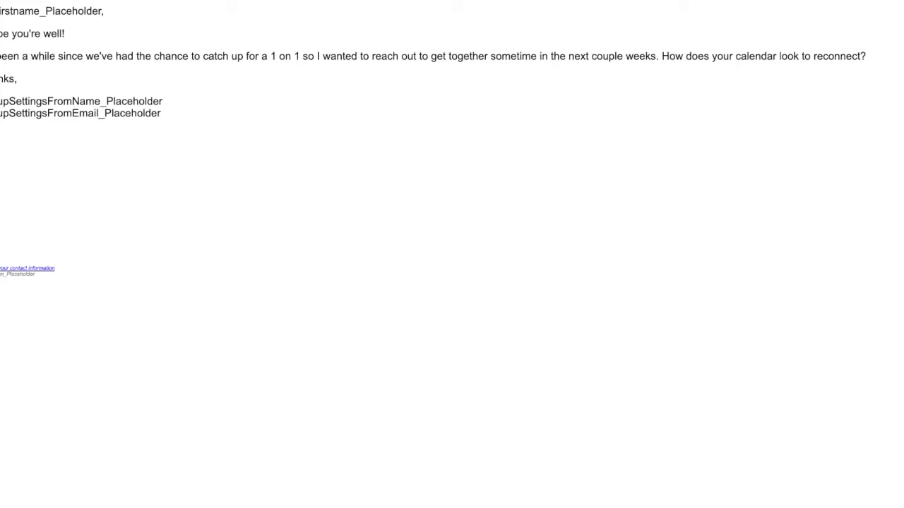
key("super+w")
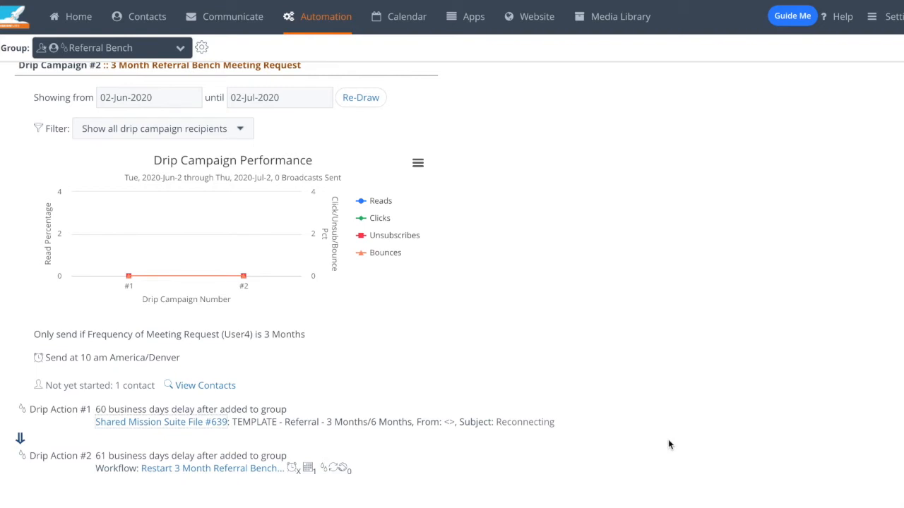
Step: Compare the 6 Month Referral Bench campaign's drip actions with those of the 3 Month and 6 Week campaigns
scroll(668, 439, "down", 6)
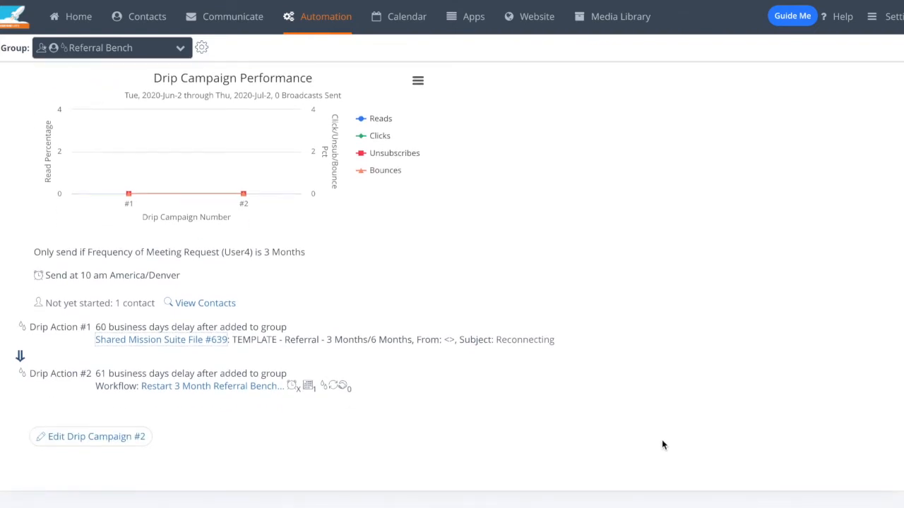
scroll(663, 439, "down", 2)
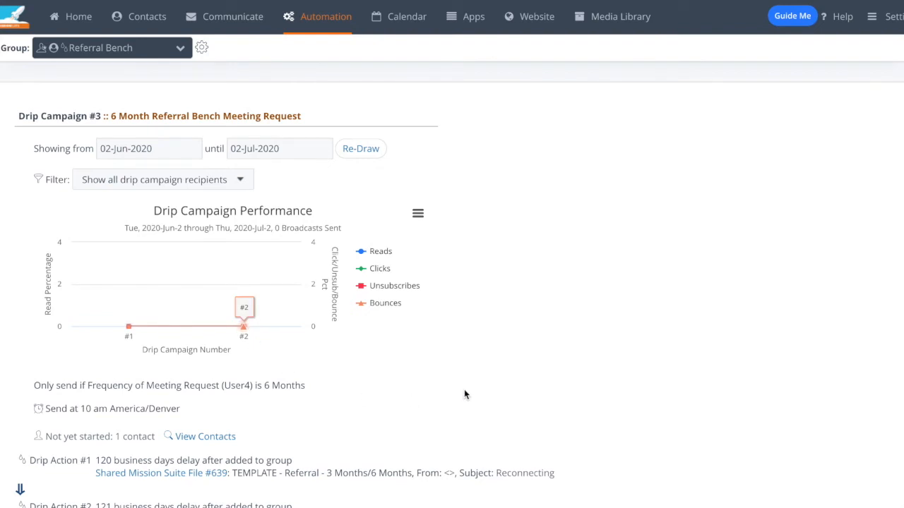
scroll(606, 387, "down", 2)
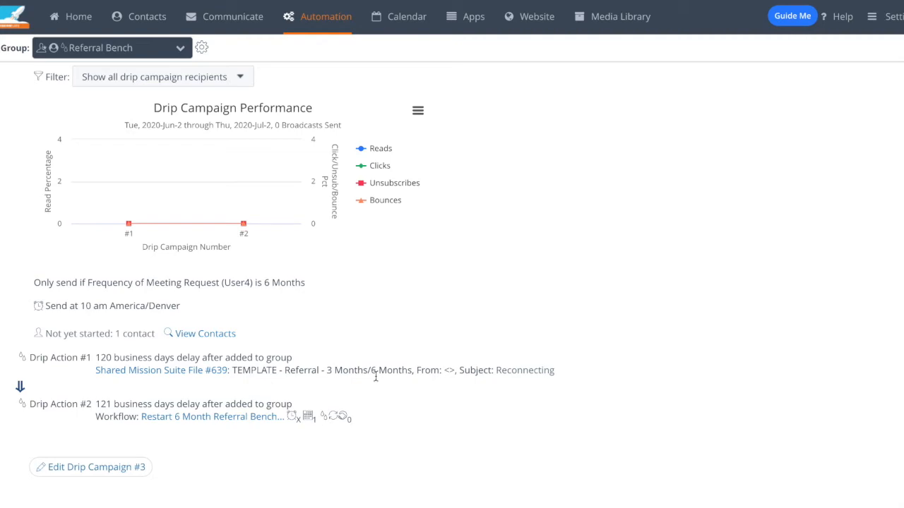
scroll(373, 333, "up", 10)
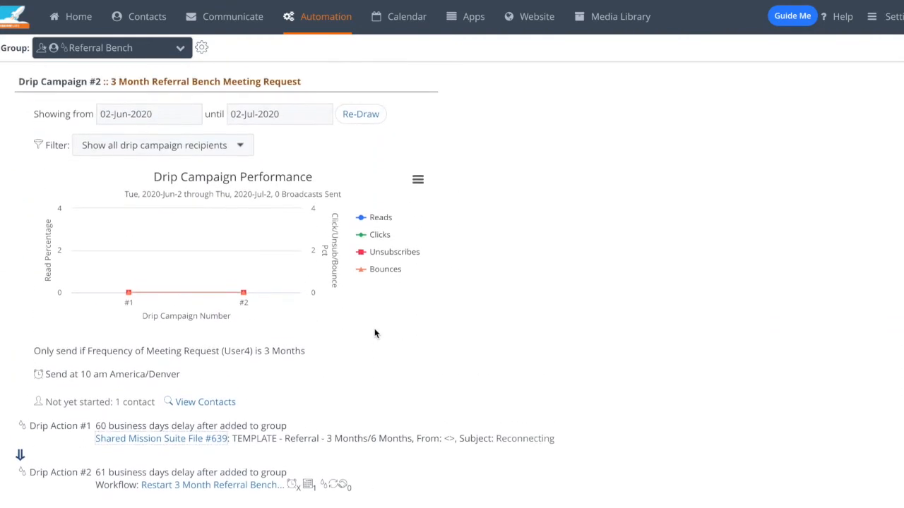
scroll(394, 333, "up", 5)
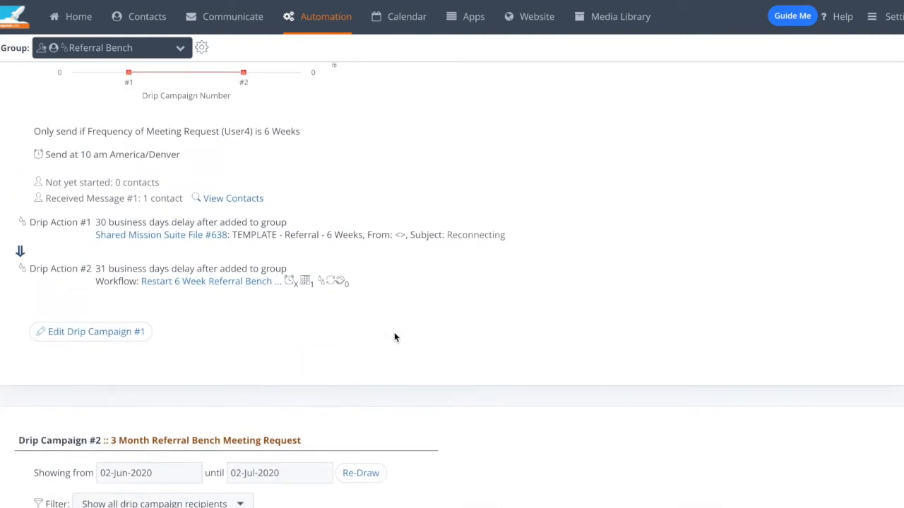
scroll(395, 337, "up", 2)
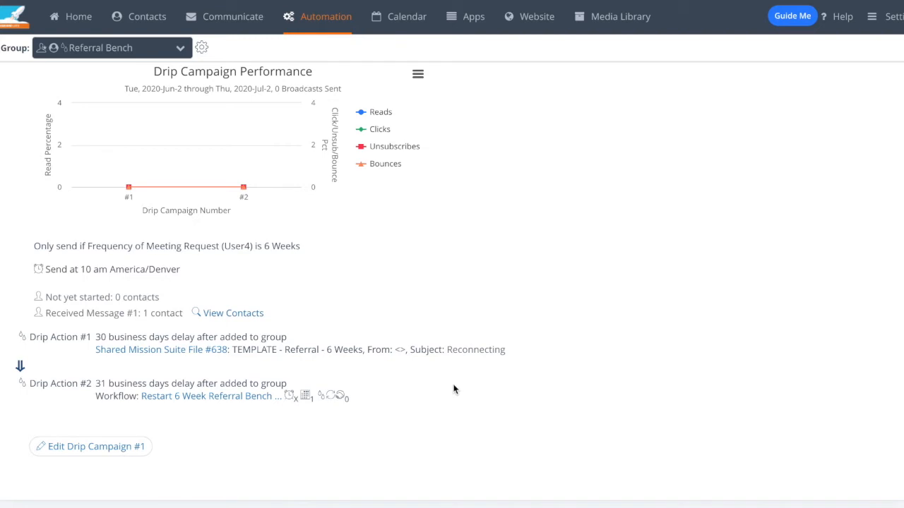
Step: Switch to the Networking Follow Up group and review its Talked About Getting Together Again drip campaign
left_click(74, 49)
left_click(133, 160)
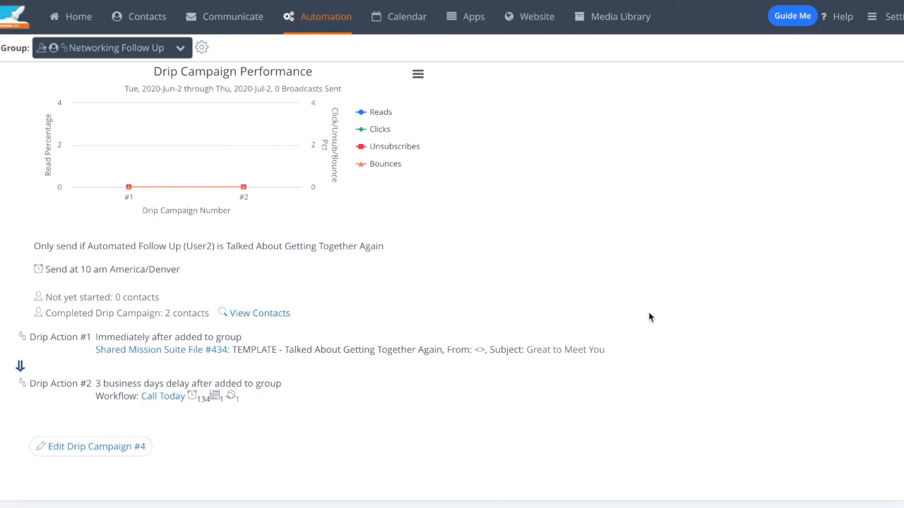
scroll(650, 317, "up", 3)
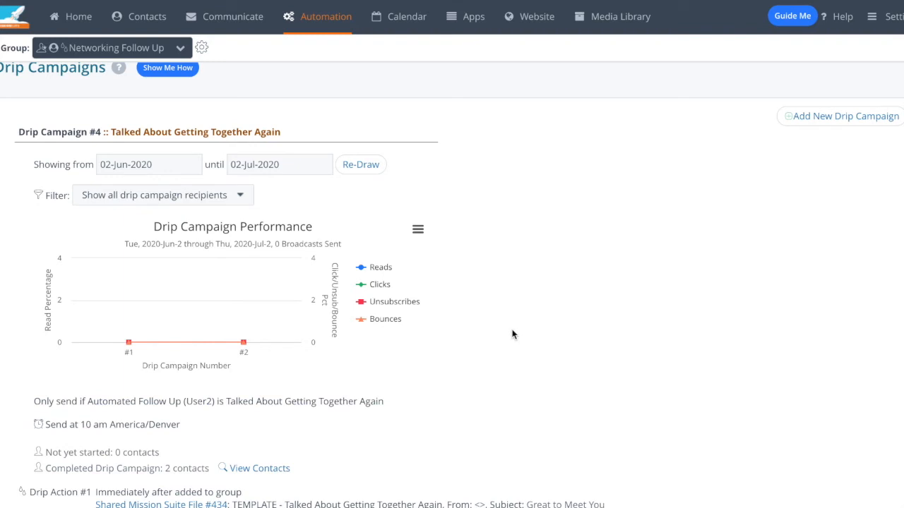
scroll(515, 331, "down", 1)
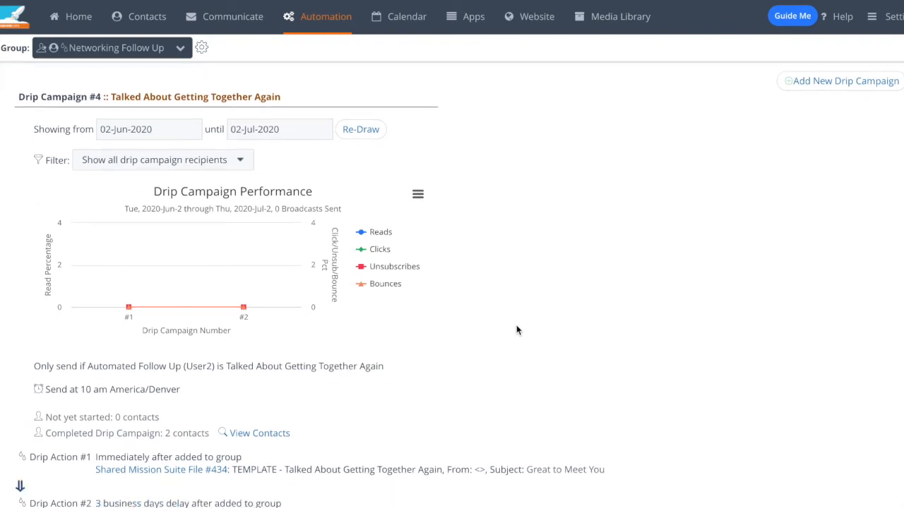
scroll(516, 330, "down", 3)
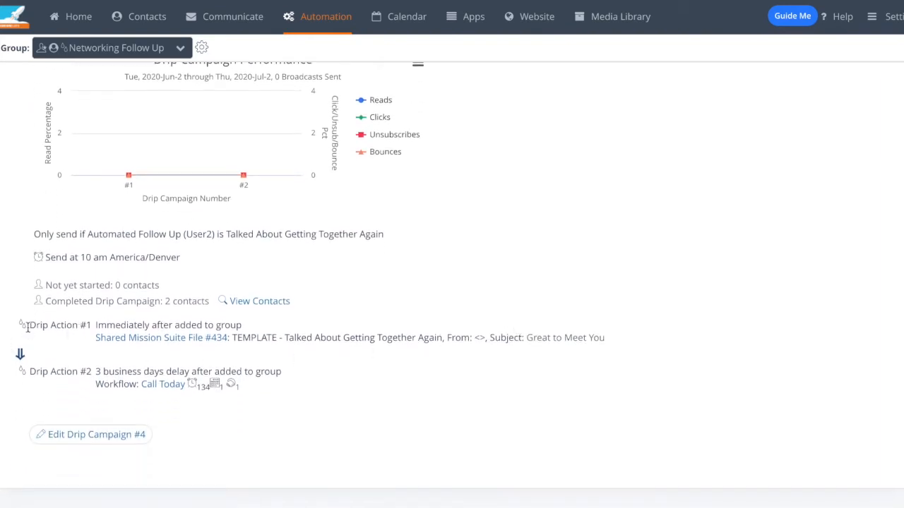
scroll(178, 328, "down", 1)
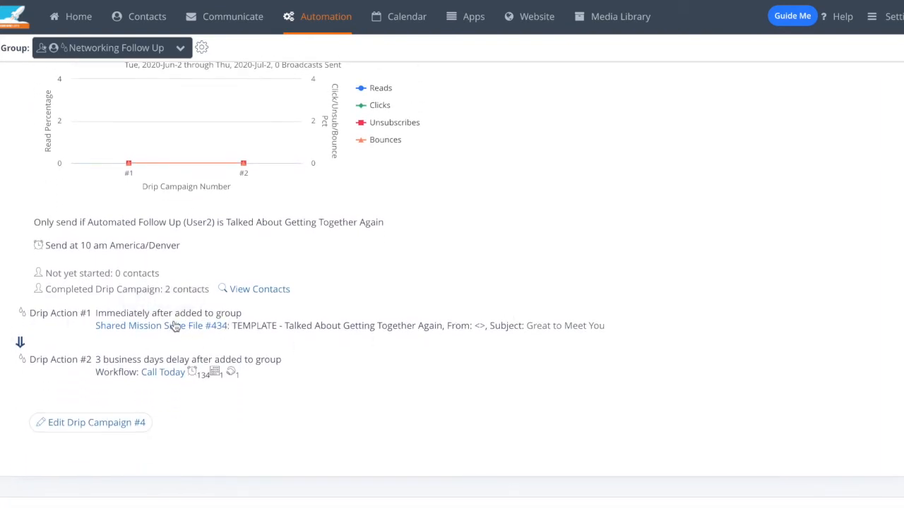
Step: Review the email template, drip actions and send condition of the Talked About Getting Together Again drip campaign
left_click(174, 326)
scroll(419, 398, "down", 3)
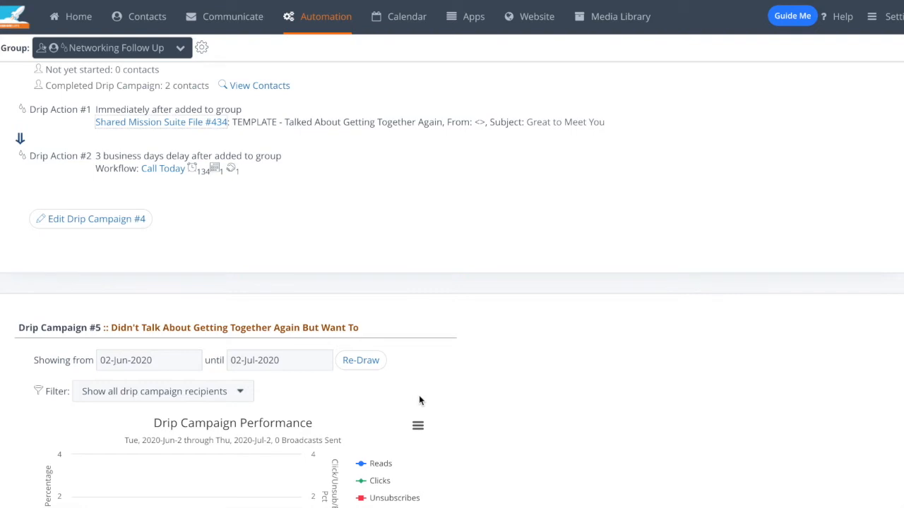
scroll(425, 384, "up", 1)
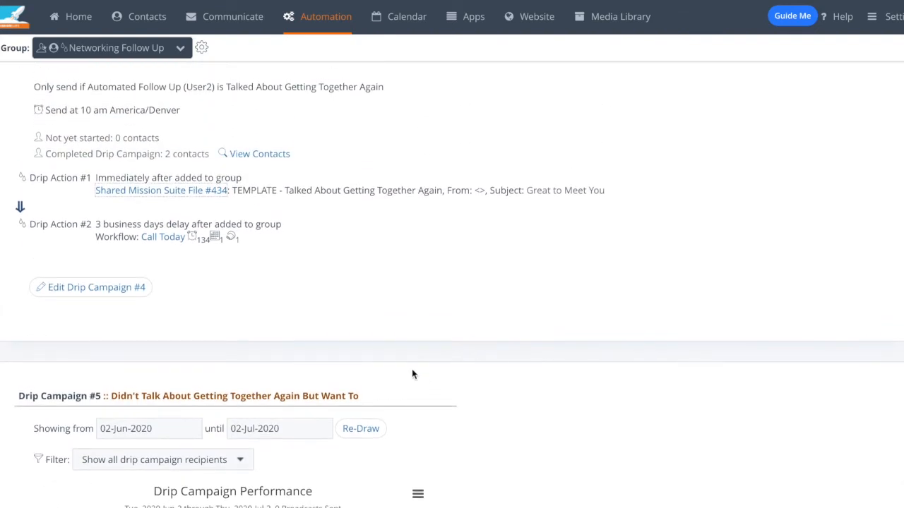
scroll(320, 294, "up", 2)
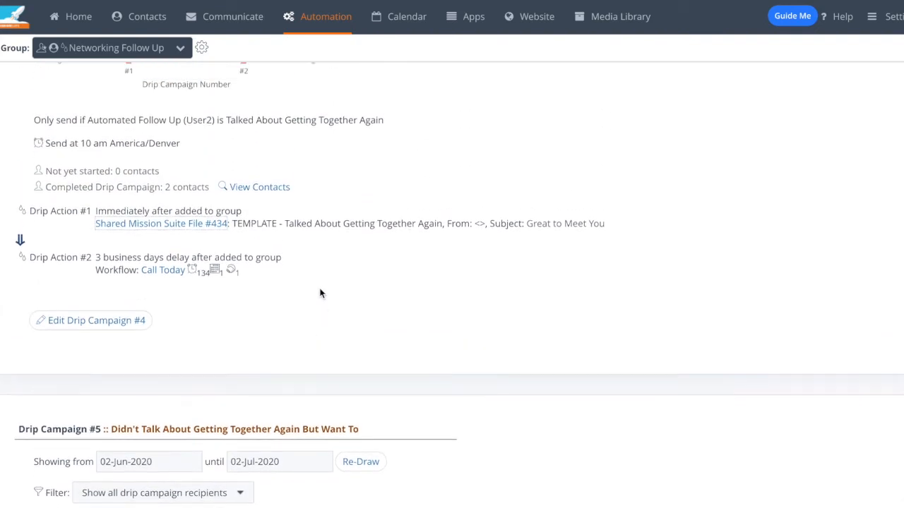
scroll(320, 294, "up", 1)
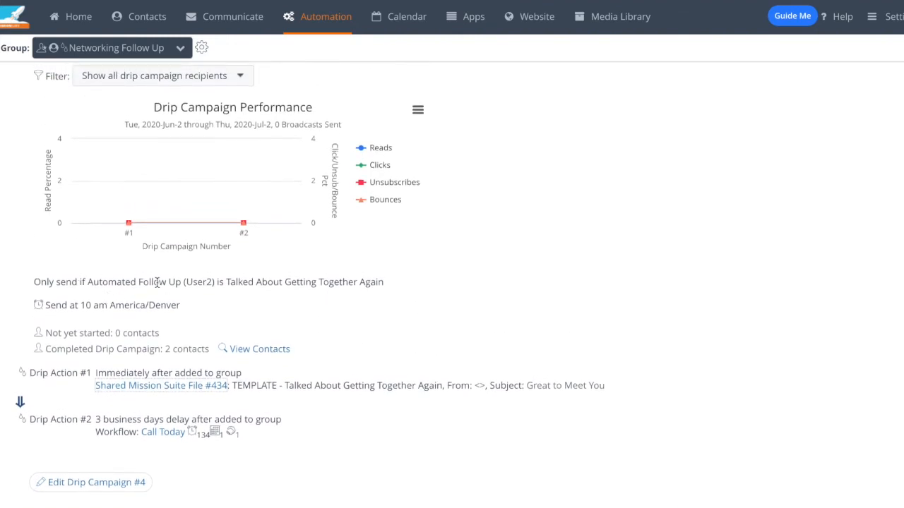
triple_click(55, 285)
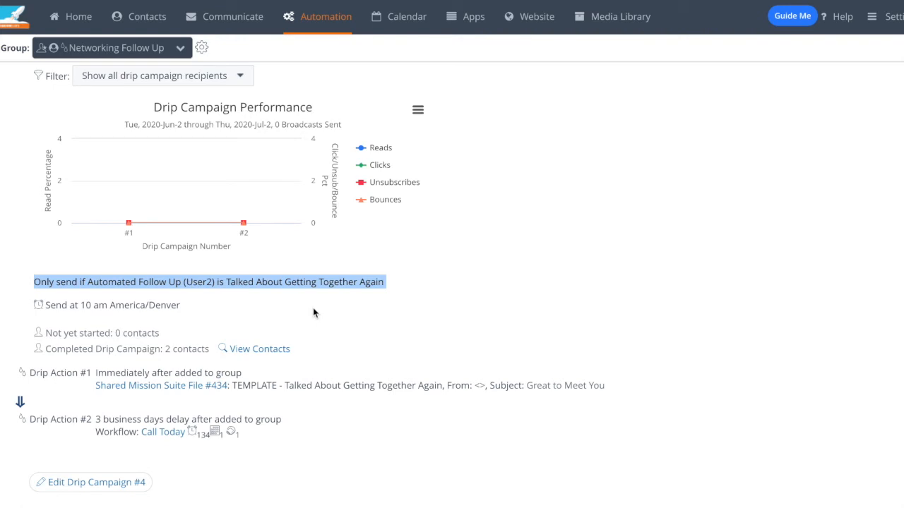
left_click(400, 289)
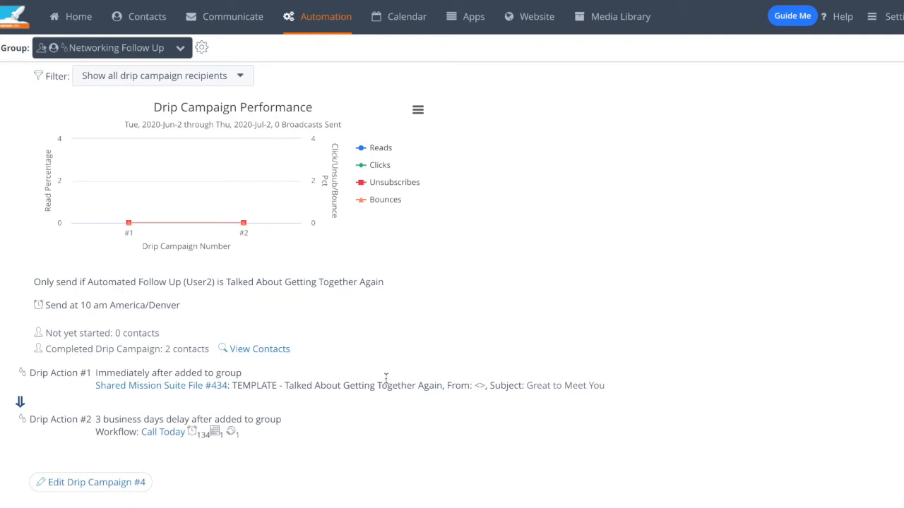
Step: Open Drip Campaign #4 for editing, add a third drip message and view its timing options
scroll(387, 379, "down", 1)
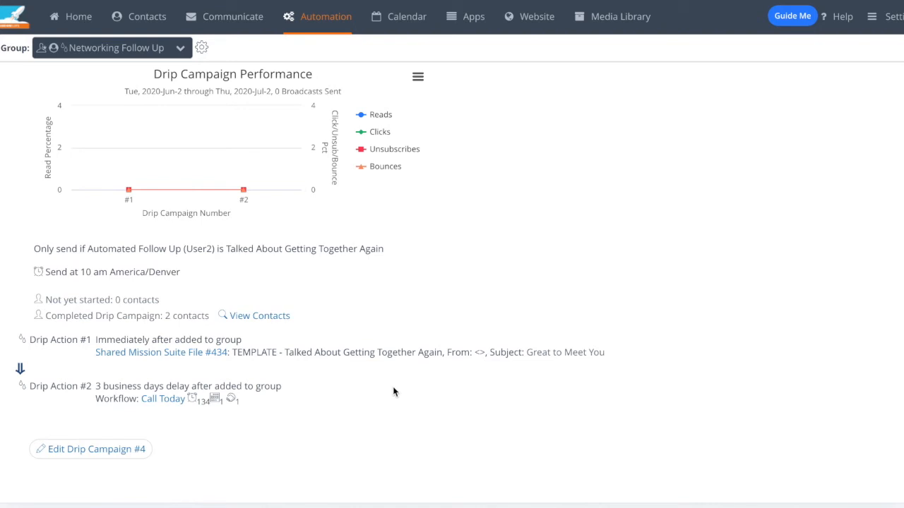
left_click(136, 456)
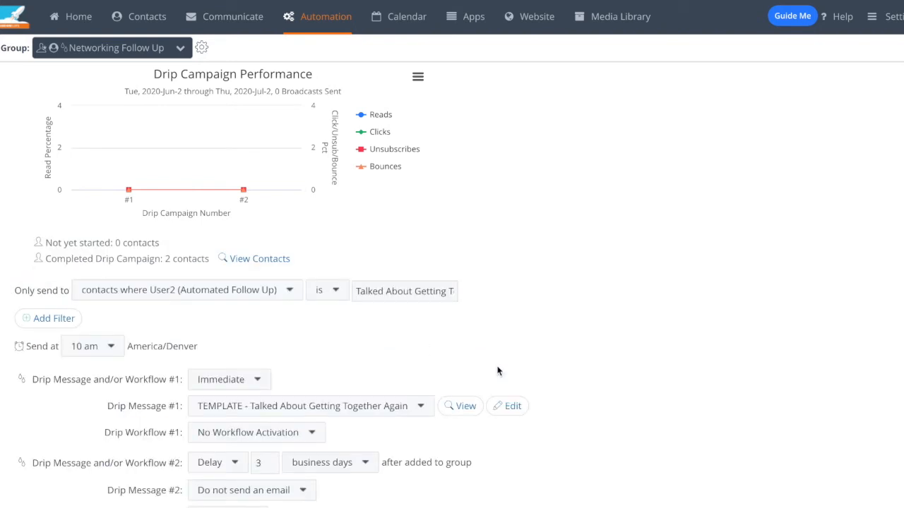
scroll(498, 371, "down", 3)
left_click(177, 363)
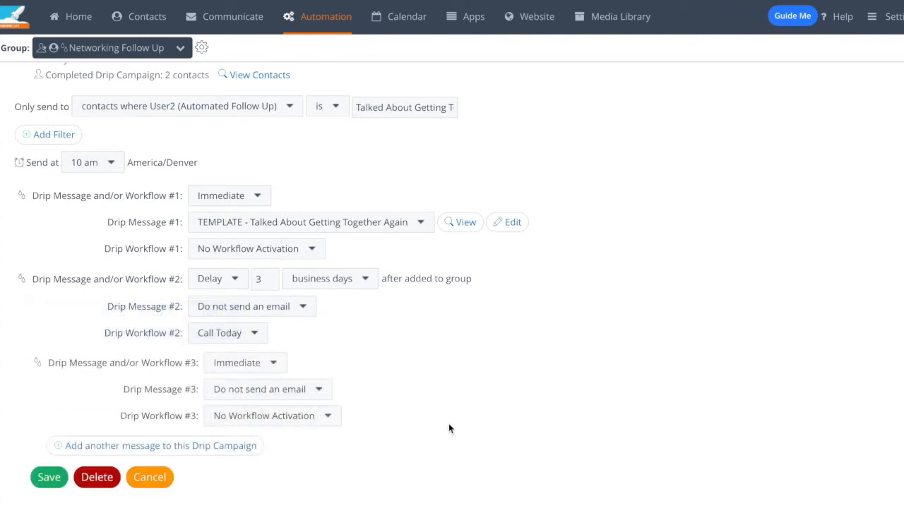
scroll(452, 429, "down", 1)
left_click(233, 336)
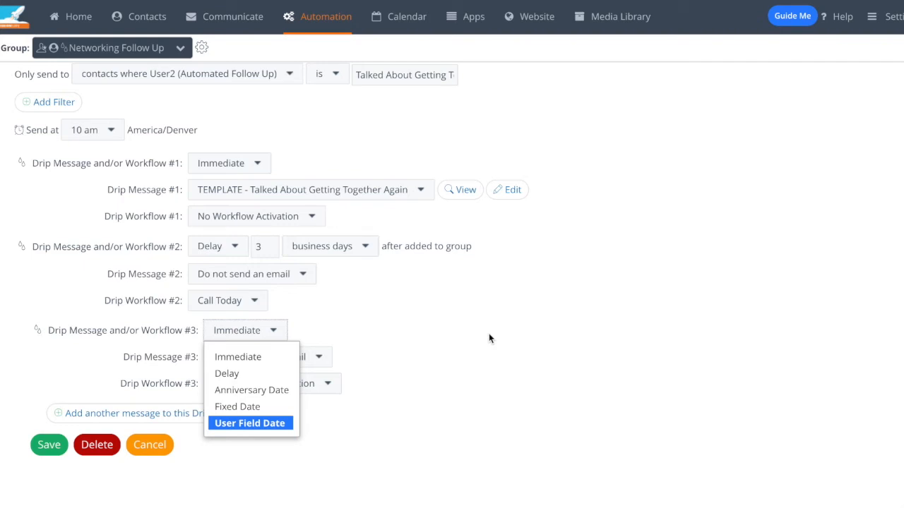
left_click(489, 338)
Step: View the email templates and workflows available for the third drip message, then leave the campaign editor without saving
left_click(321, 358)
scroll(316, 374, "down", 2)
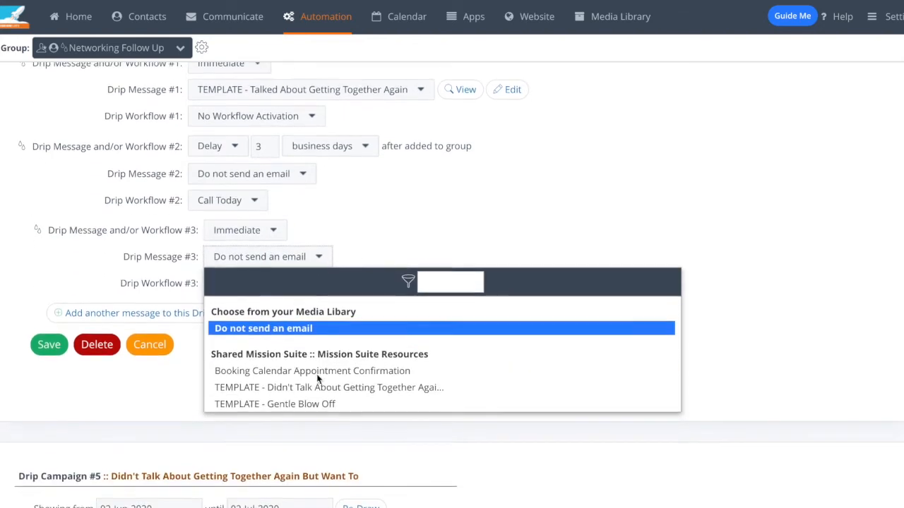
scroll(313, 371, "down", 2)
scroll(311, 368, "up", 2)
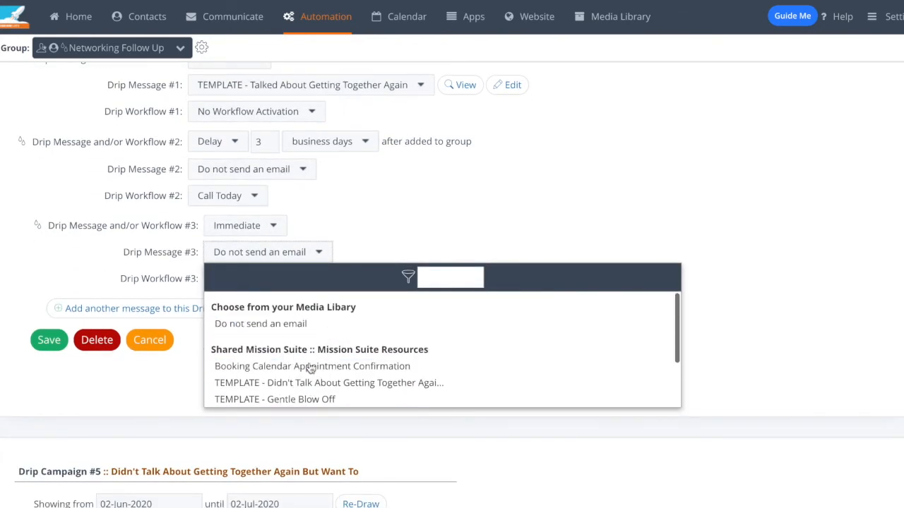
left_click(407, 226)
left_click(329, 282)
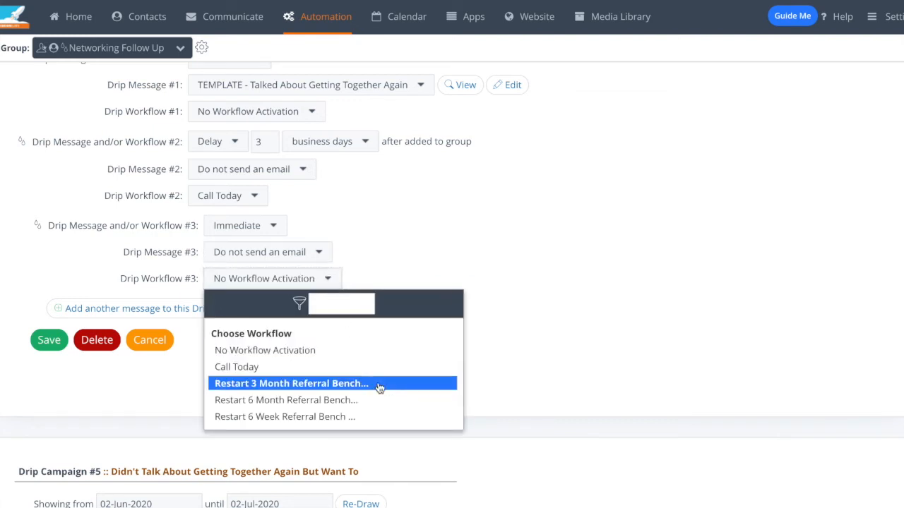
left_click(540, 327)
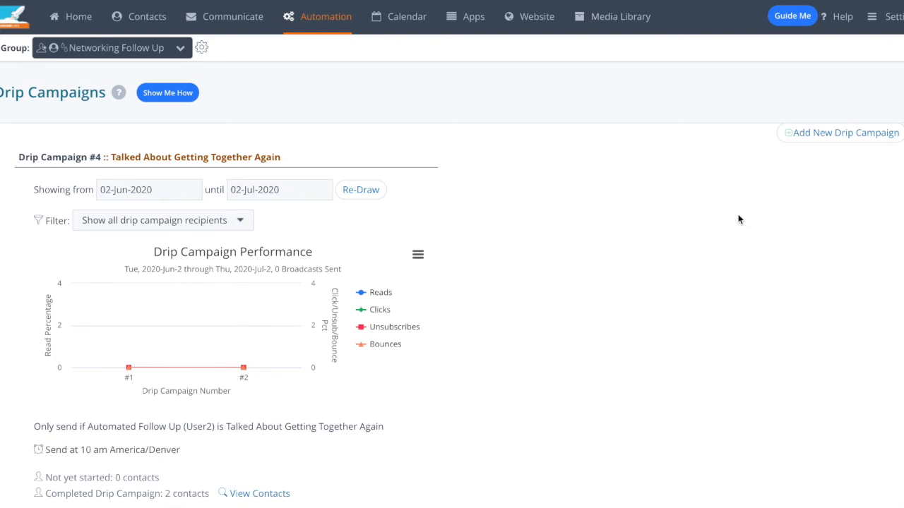
Step: Open the form for a new drip campaign, view its recipient and send time options, then cancel it
left_click(830, 142)
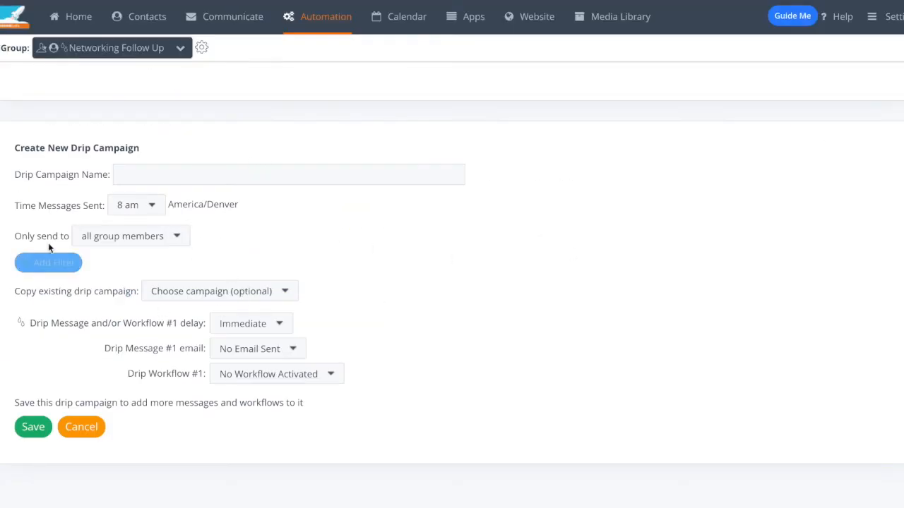
left_click(122, 240)
left_click(444, 272)
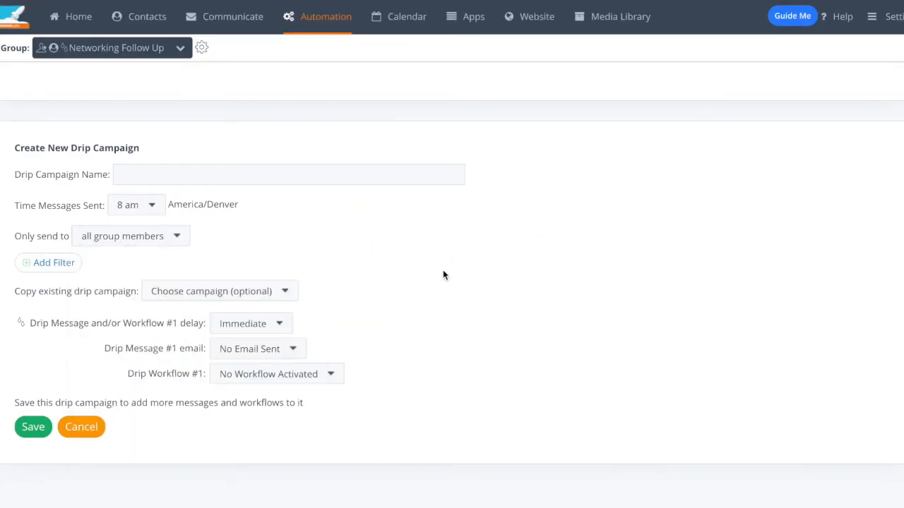
left_click(134, 206)
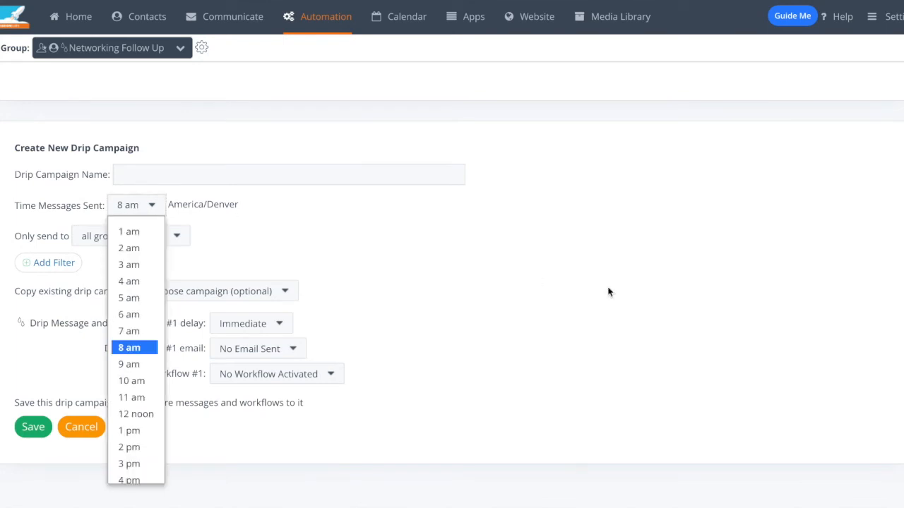
left_click(606, 316)
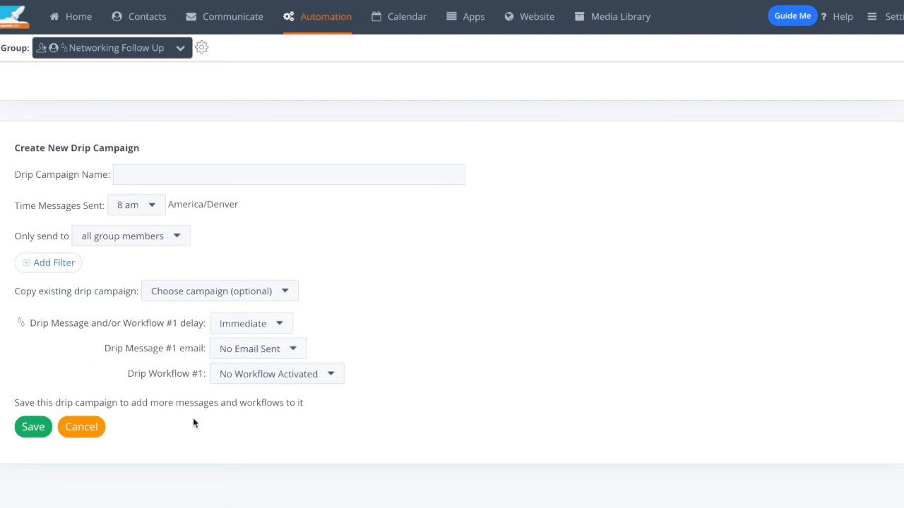
left_click(84, 429)
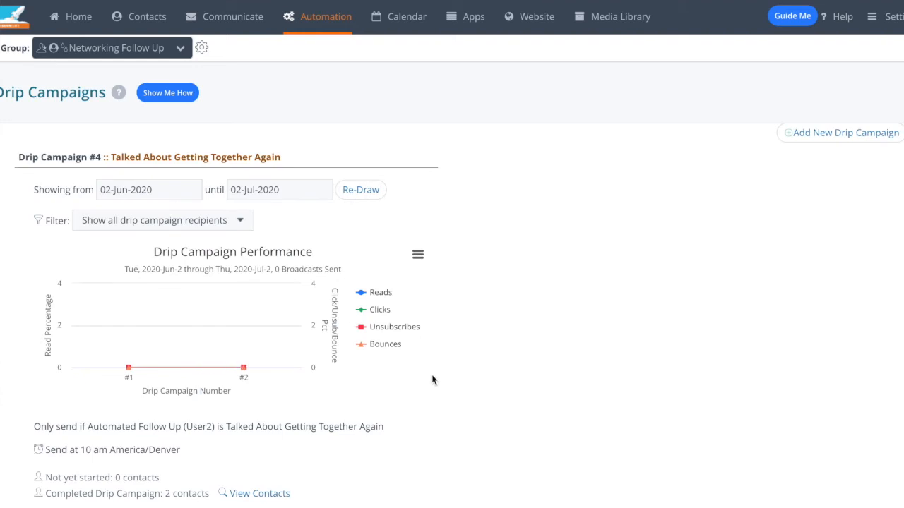
Step: Go to the Workflow Manager and open the Call Today workflow for editing
left_click(326, 16)
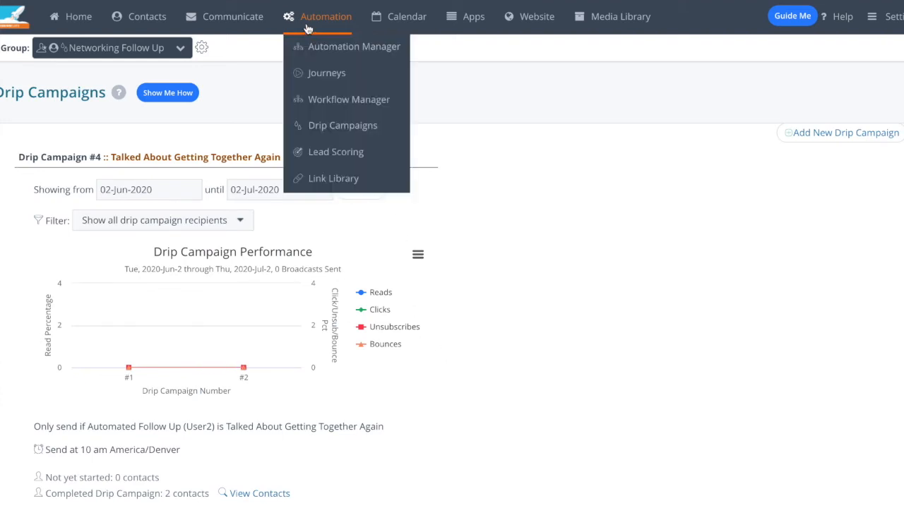
left_click(343, 100)
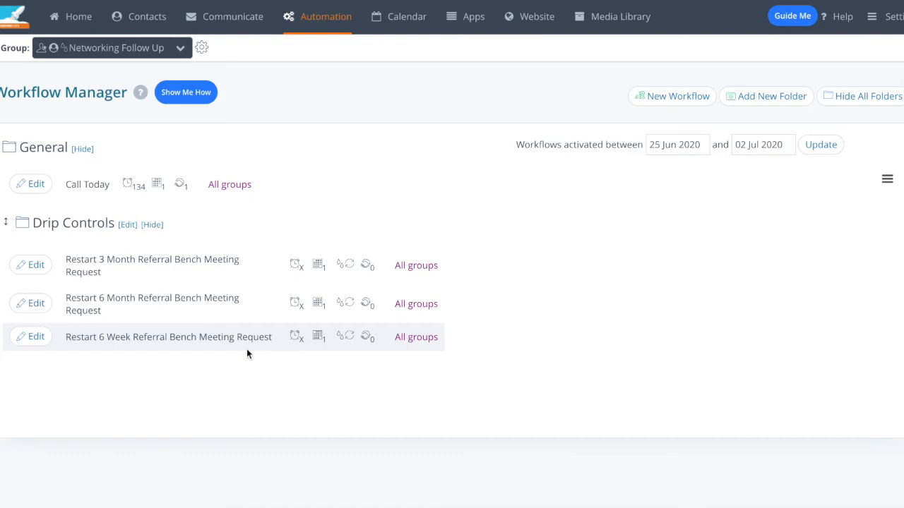
left_click(685, 108)
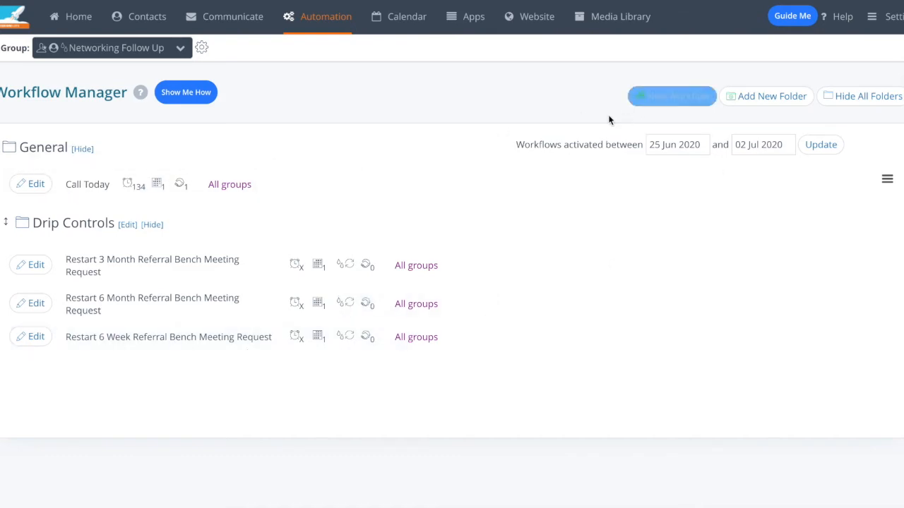
left_click(28, 185)
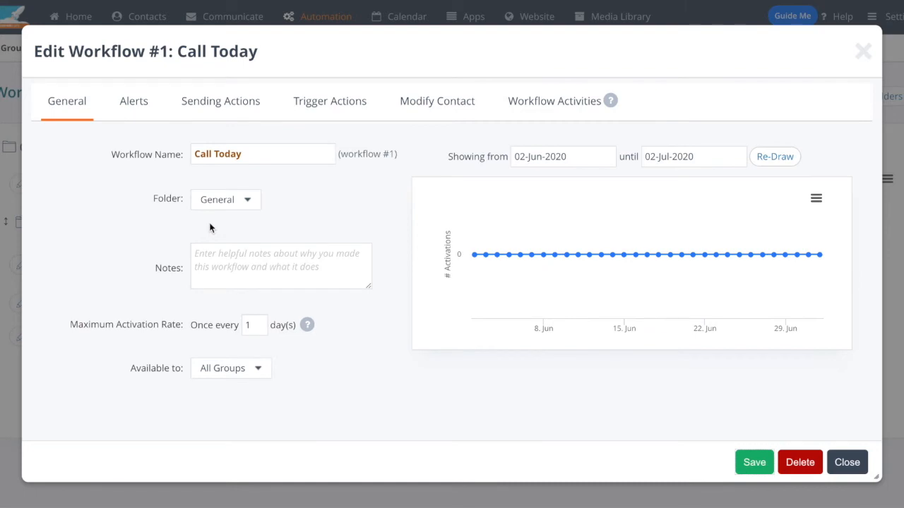
Step: Review the Call Today workflow's alert, sending and trigger action settings, including the drip campaigns it can change
left_click(138, 111)
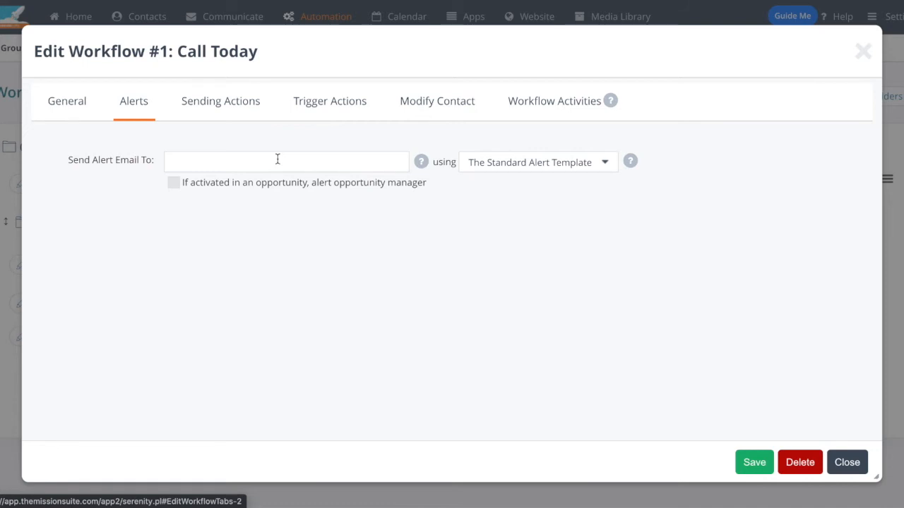
left_click(244, 111)
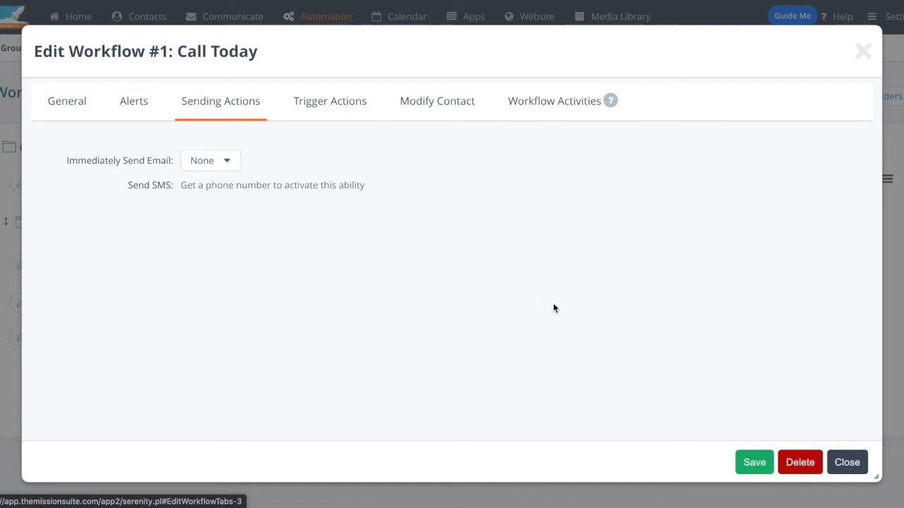
left_click(335, 111)
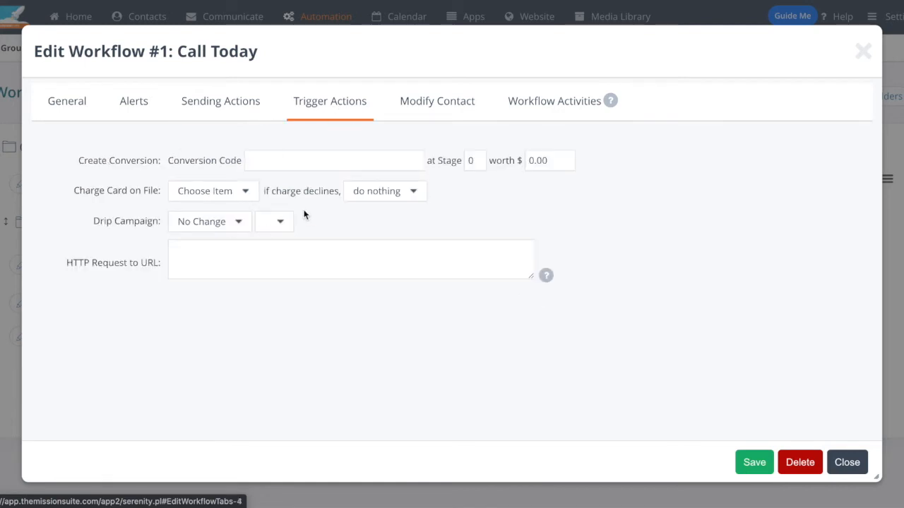
left_click(198, 221)
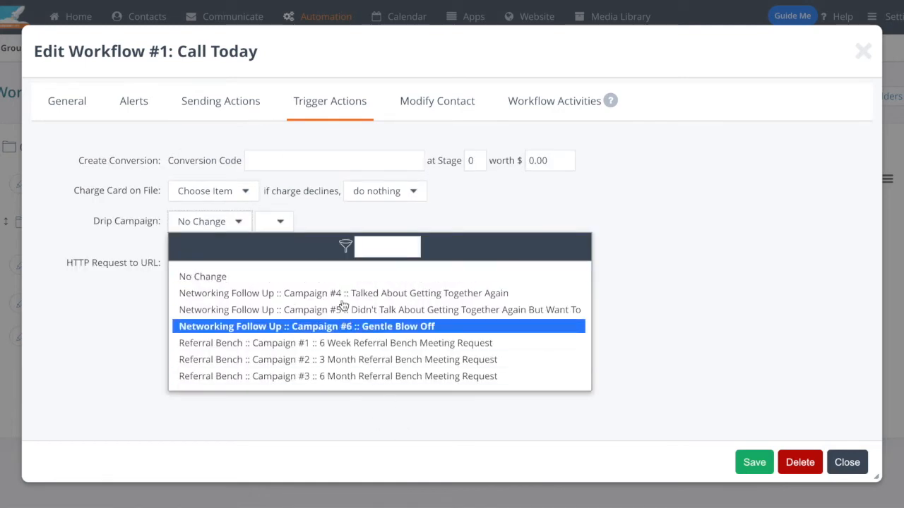
left_click(146, 344)
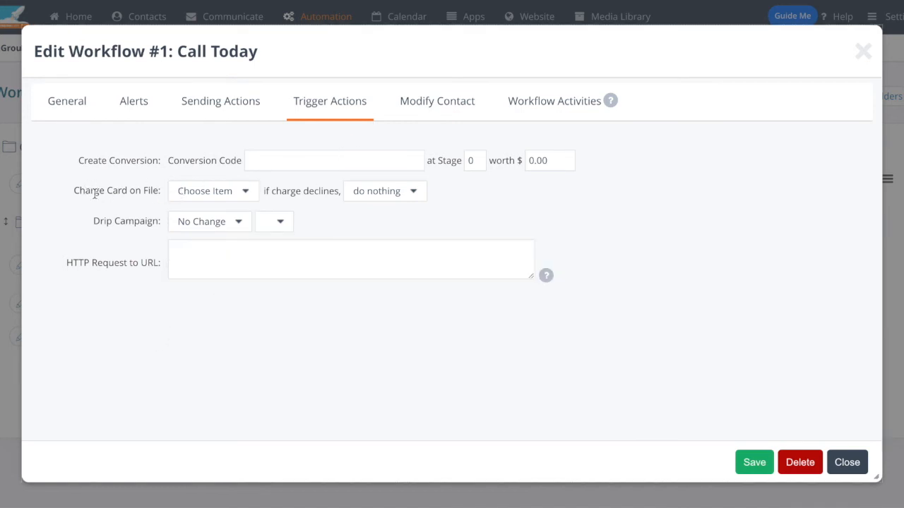
Step: Review the Call Today workflow's contact modification settings and phone call activity, then close the workflow
left_click(439, 114)
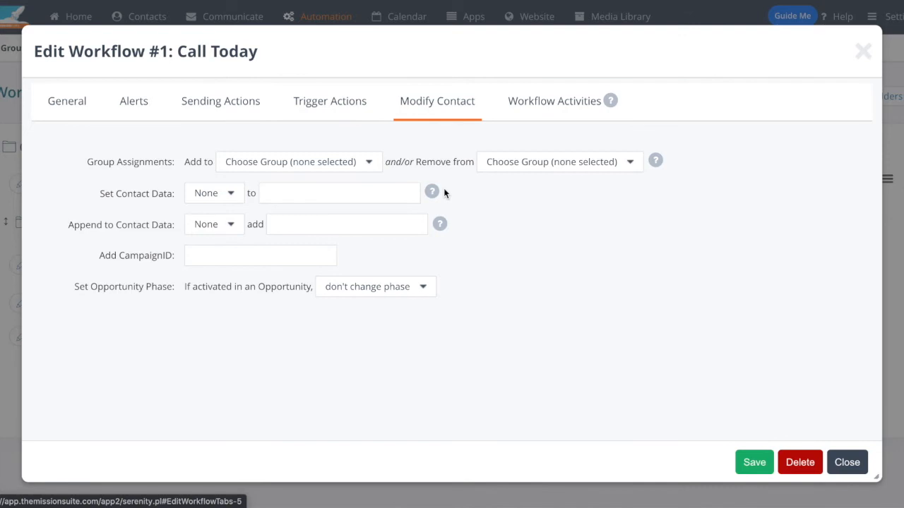
left_click(511, 111)
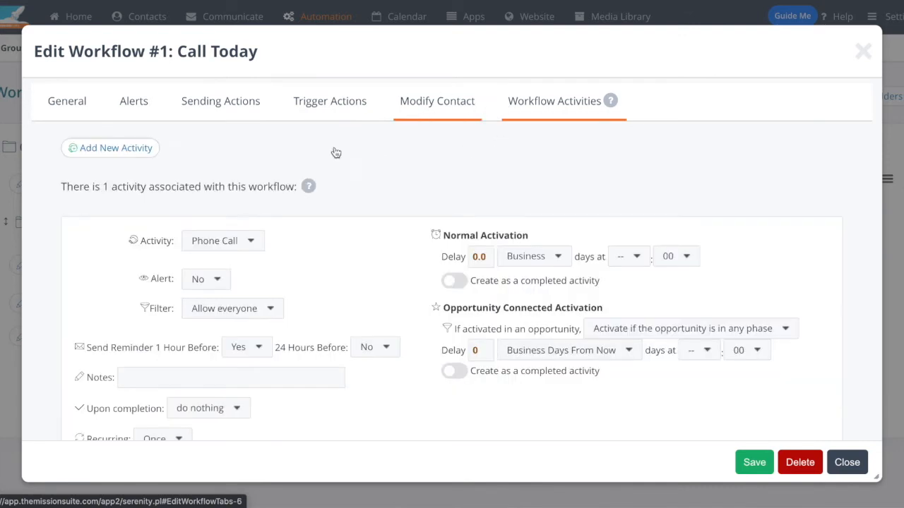
scroll(374, 272, "down", 1)
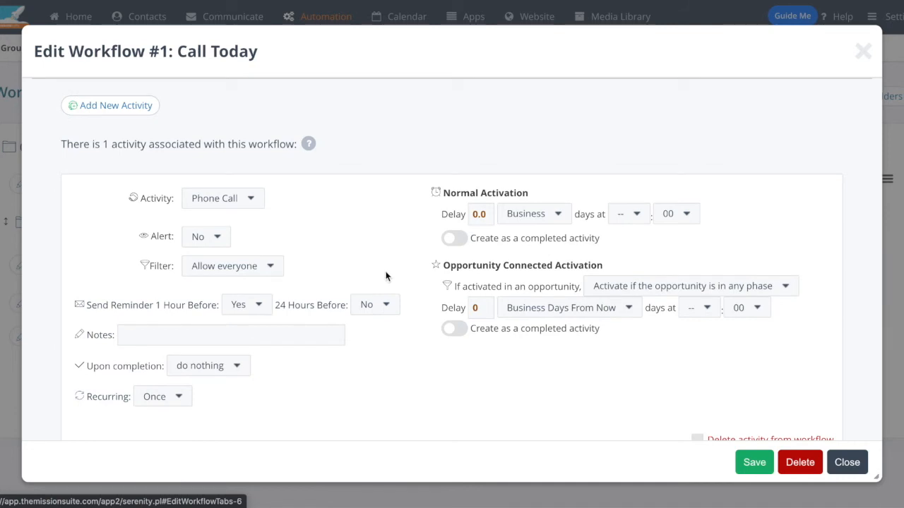
left_click(848, 463)
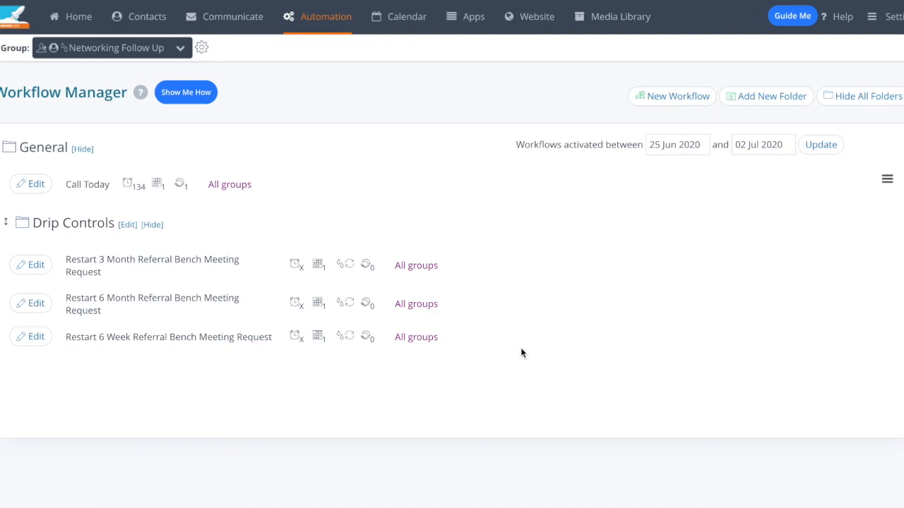
Step: Open the Journeys builder, dismiss its introduction pop-up and view the default journey from start to end
mouse_move(329, 17)
left_click(333, 72)
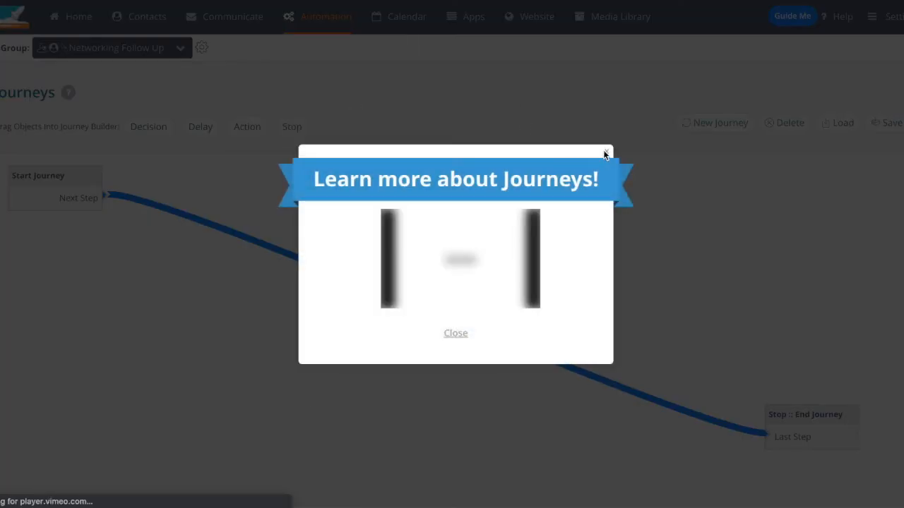
left_click(606, 153)
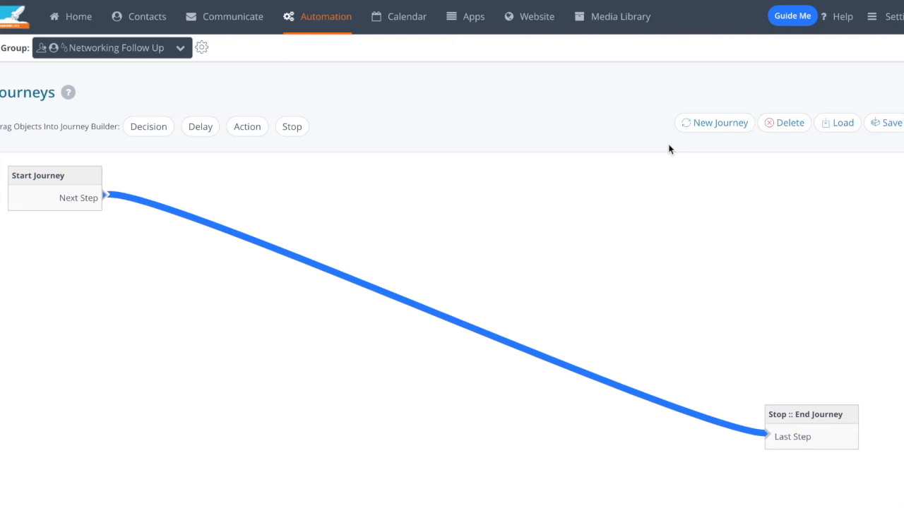
scroll(376, 178, "down", 2)
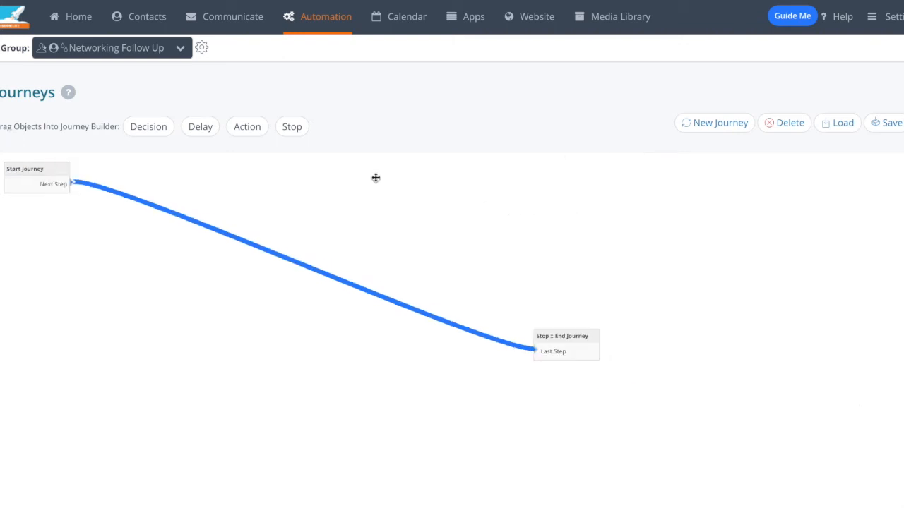
Step: Add an Action connected from Start Journey that sends the email template Shared Media File #435 :: TEMPLATE - Didn't Ta
scroll(376, 178, "down", 1)
scroll(376, 178, "up", 3)
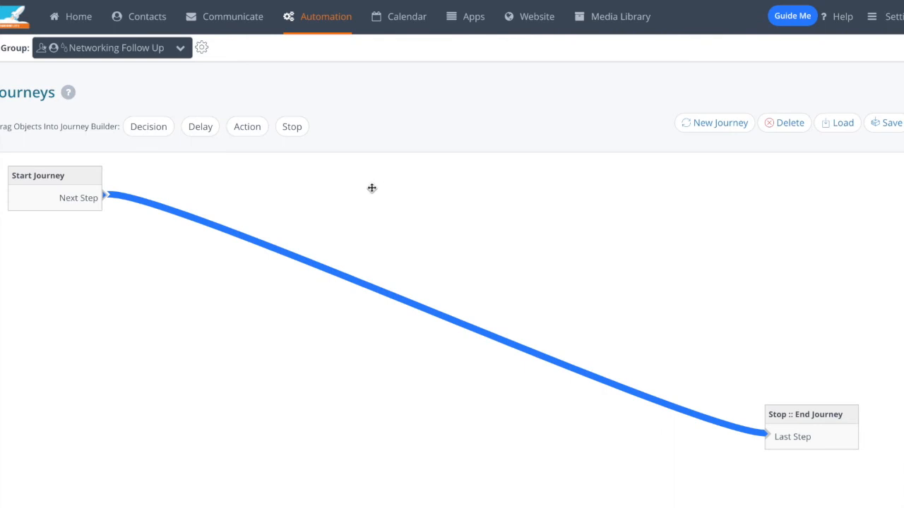
left_click_drag(251, 127, 138, 244)
left_click_drag(104, 196, 156, 243)
double_click(165, 217)
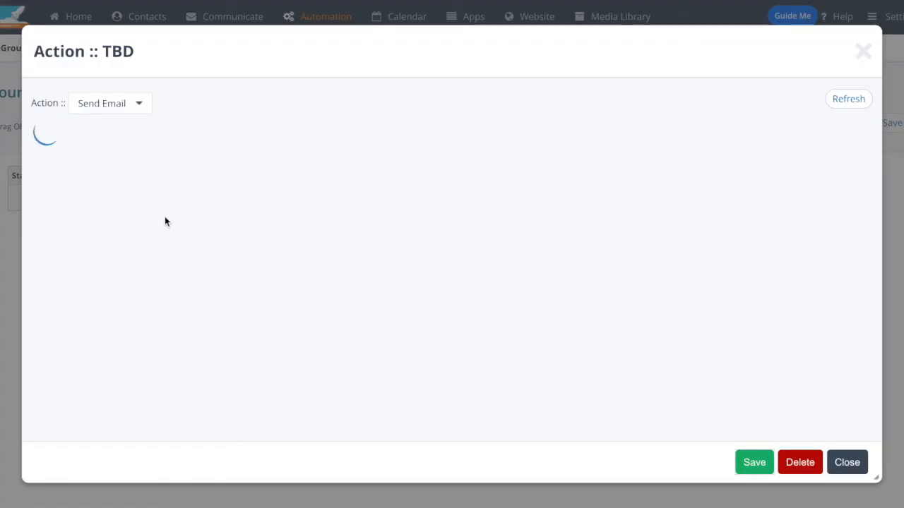
left_click(212, 113)
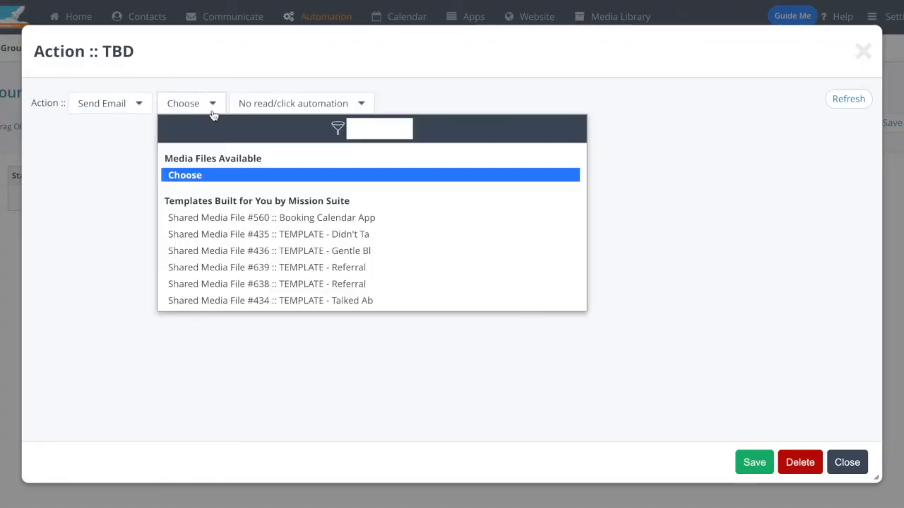
left_click(289, 235)
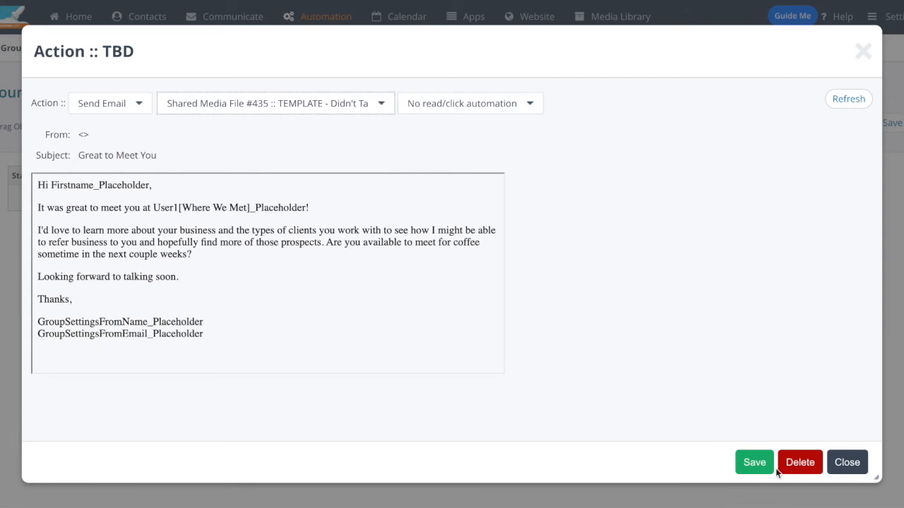
left_click(755, 464)
mouse_move(199, 243)
left_mouse_down()
mouse_move(206, 231)
mouse_move(195, 232)
left_mouse_up()
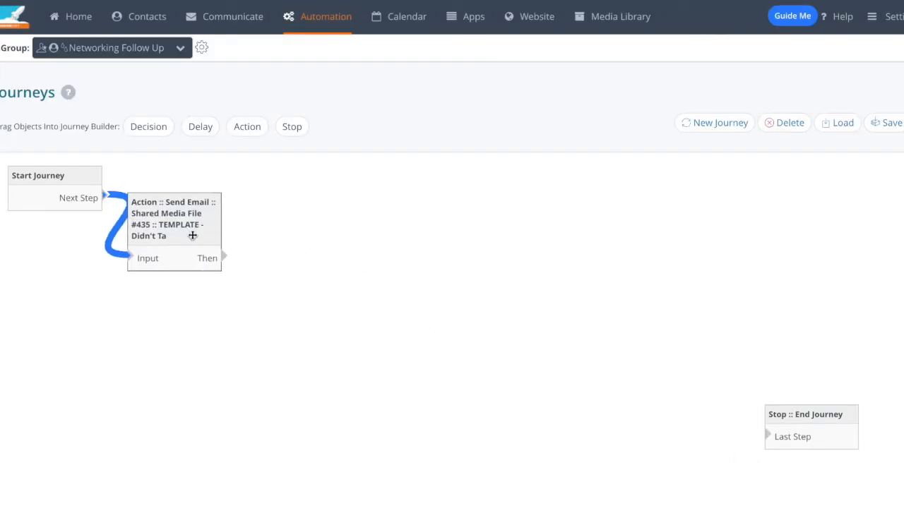
Step: Add a Delay connected from the email action and set it to 9 Business Hours (8am-5pm days)
left_click_drag(194, 130, 272, 238)
left_click_drag(215, 257, 269, 242)
left_click(269, 242)
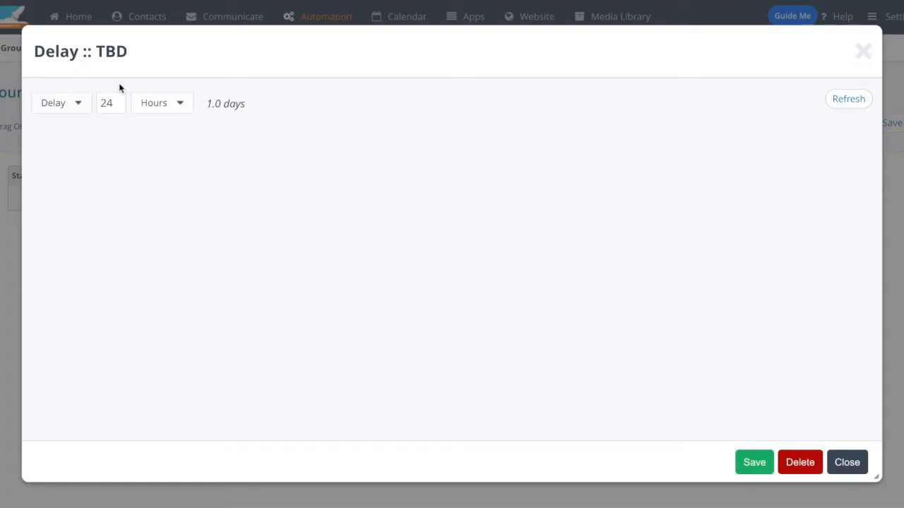
double_click(112, 104)
type("9")
left_click(144, 110)
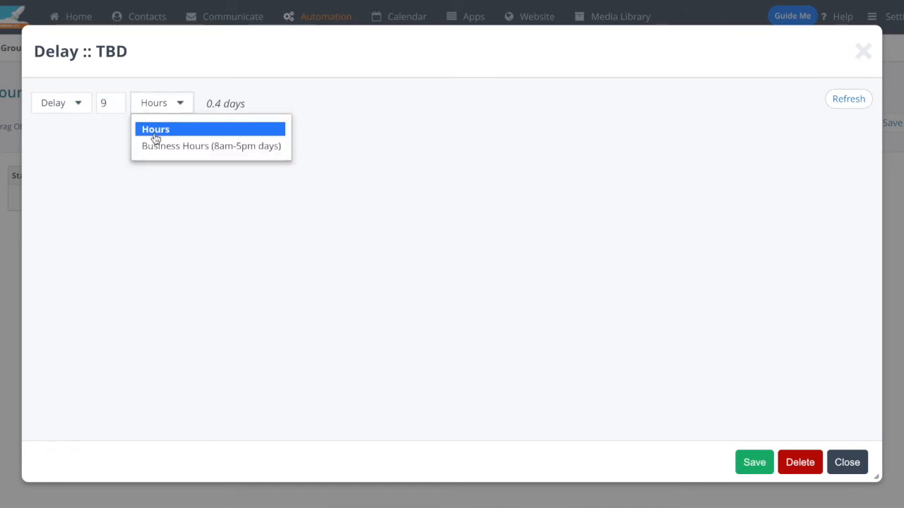
left_click(153, 146)
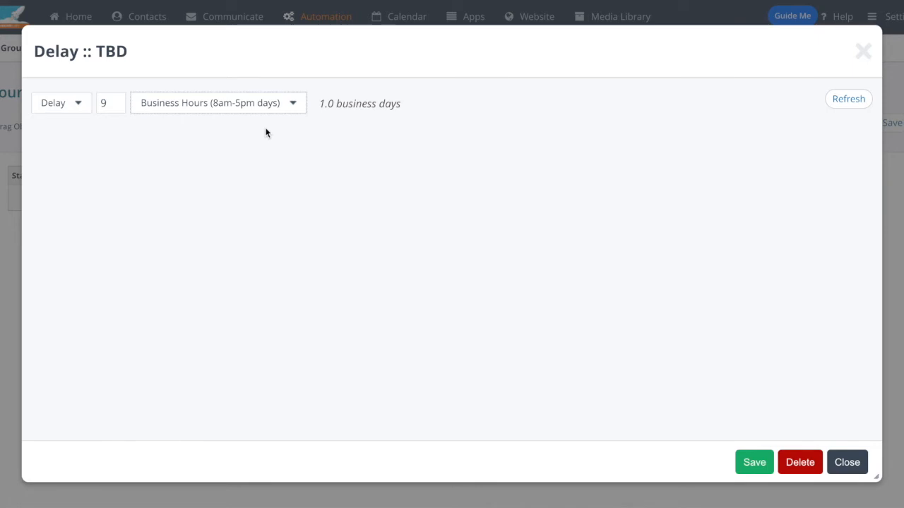
left_click(753, 463)
left_click_drag(305, 233, 292, 233)
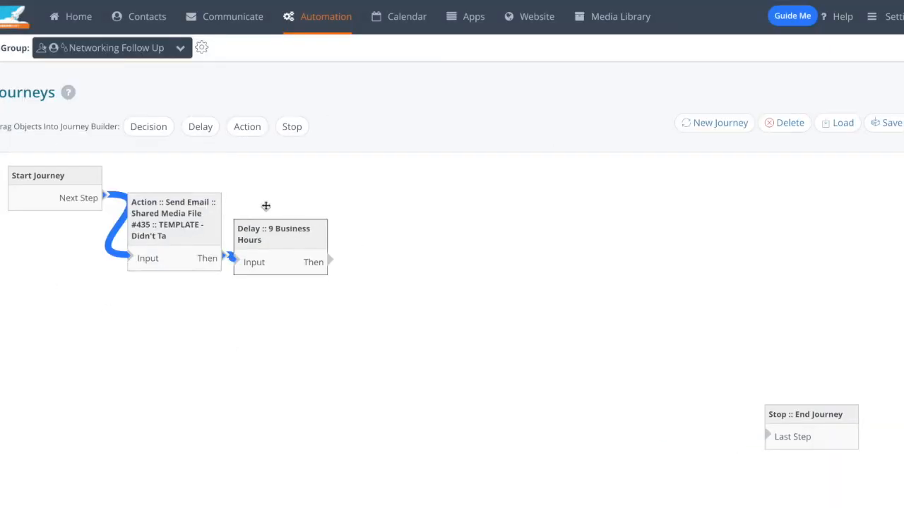
Step: Add a Decision connected from the 9-hour delay, with the condition that the contact Read Previous Email
left_click_drag(148, 131, 383, 236)
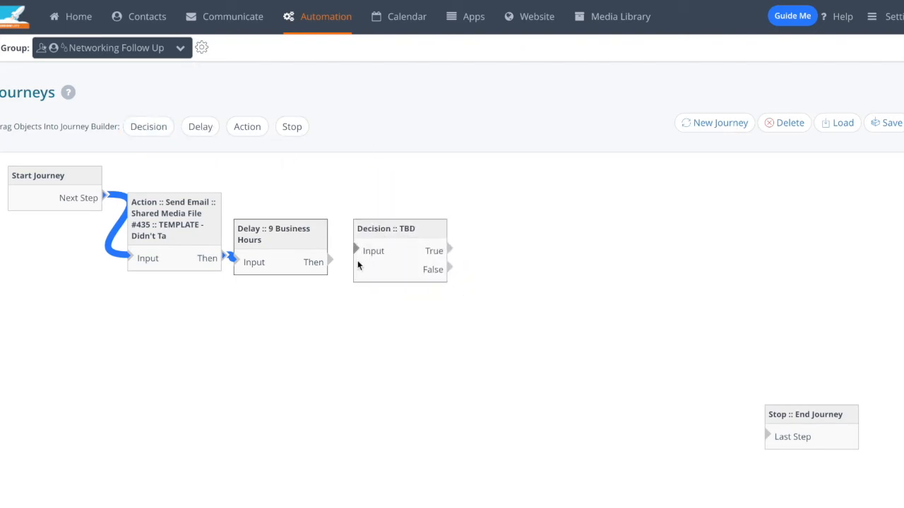
left_click_drag(330, 261, 356, 251)
left_click(370, 234)
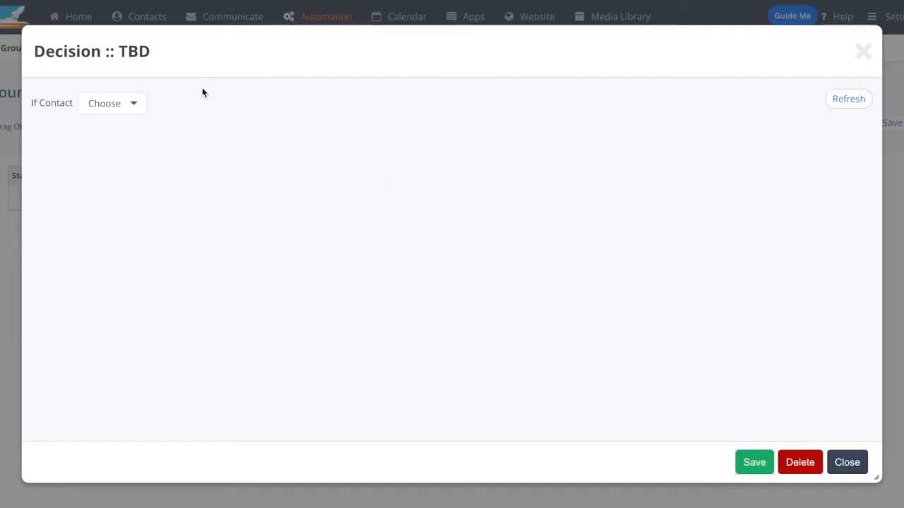
left_click(134, 111)
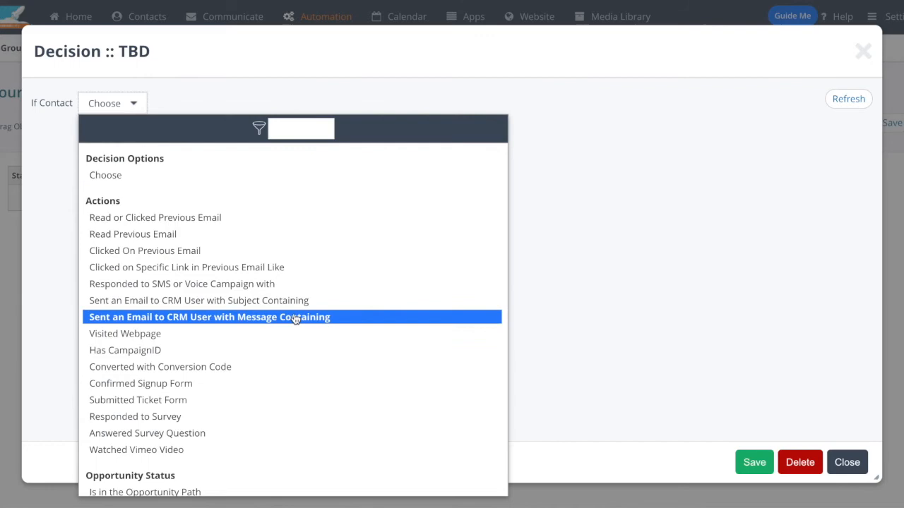
scroll(295, 319, "down", 4)
scroll(296, 319, "down", 5)
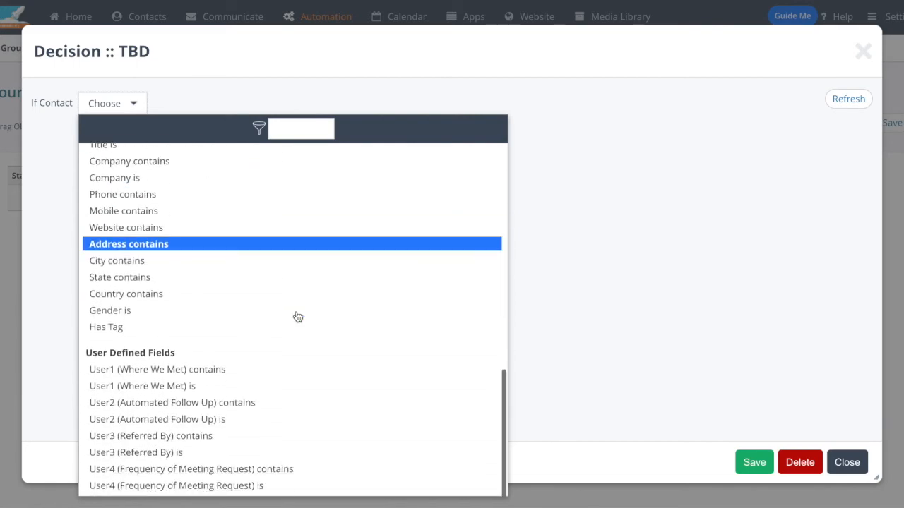
scroll(293, 316, "up", 10)
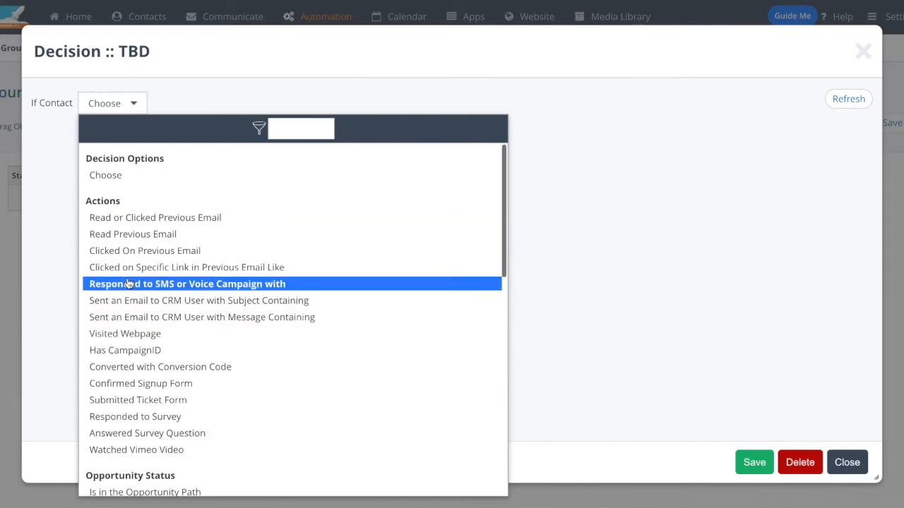
left_click(208, 234)
left_click(747, 460)
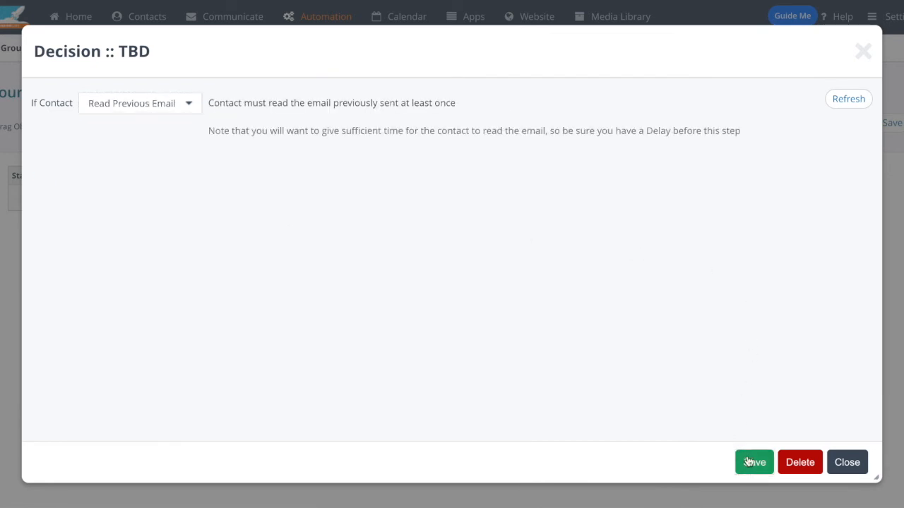
left_click_drag(405, 242, 383, 240)
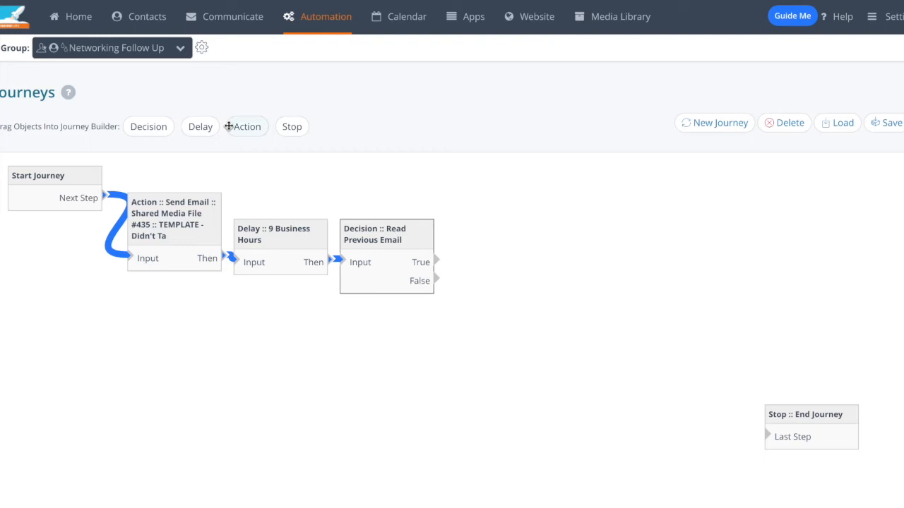
Step: Add a Delay of 18 Business Hours (8am-5pm days) on the decision's True branch
left_click_drag(200, 128, 474, 233)
left_click_drag(436, 260, 449, 238)
double_click(484, 209)
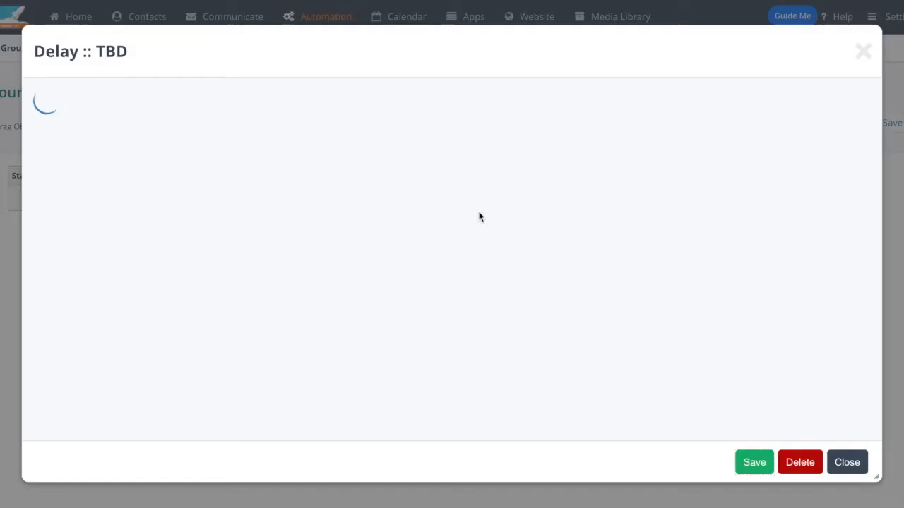
double_click(113, 105)
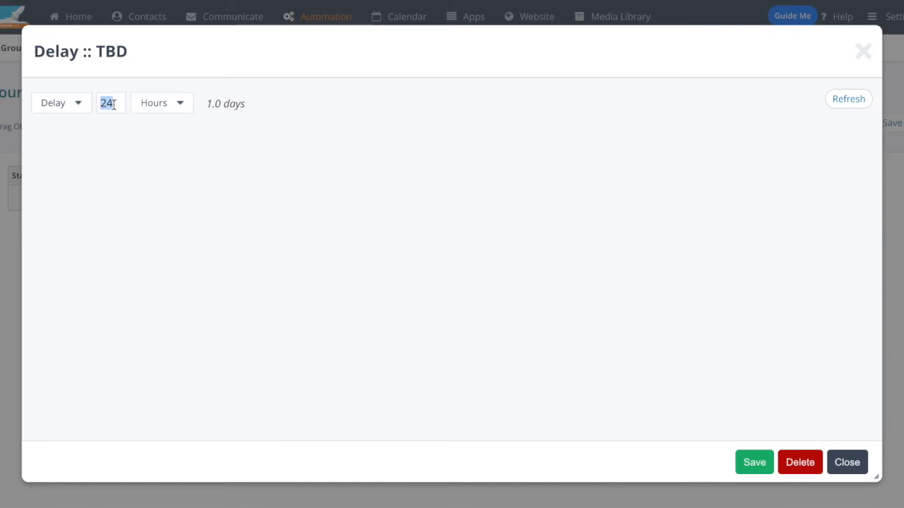
type("18")
left_click(155, 104)
left_click(157, 145)
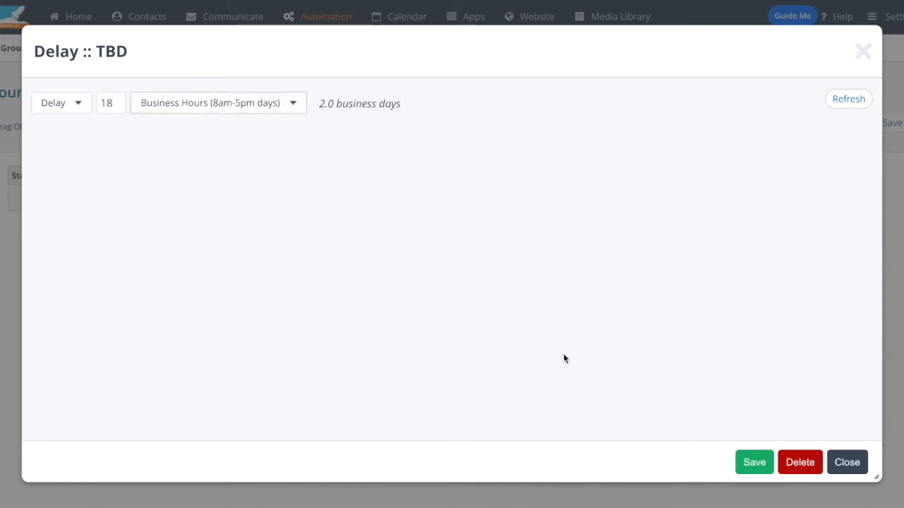
left_click(753, 464)
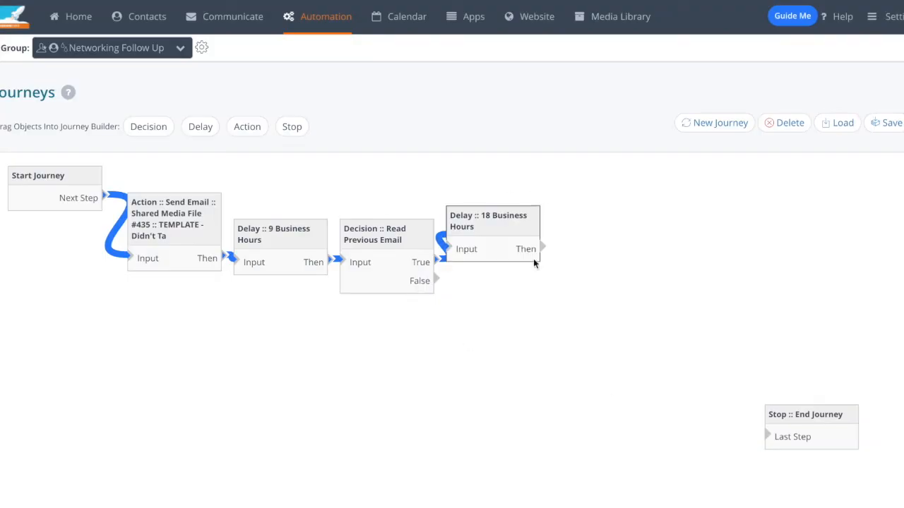
Step: Add an Action connected from the 18-hour delay that activates Workflow #1 :: Call Today, and tidy the True branch's layout
left_click_drag(243, 129, 572, 228)
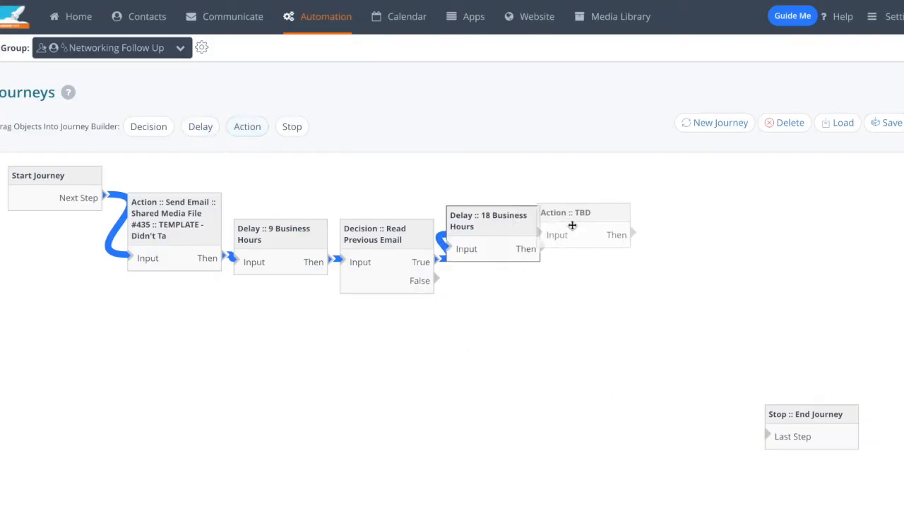
left_click_drag(532, 249, 587, 252)
left_click(627, 230)
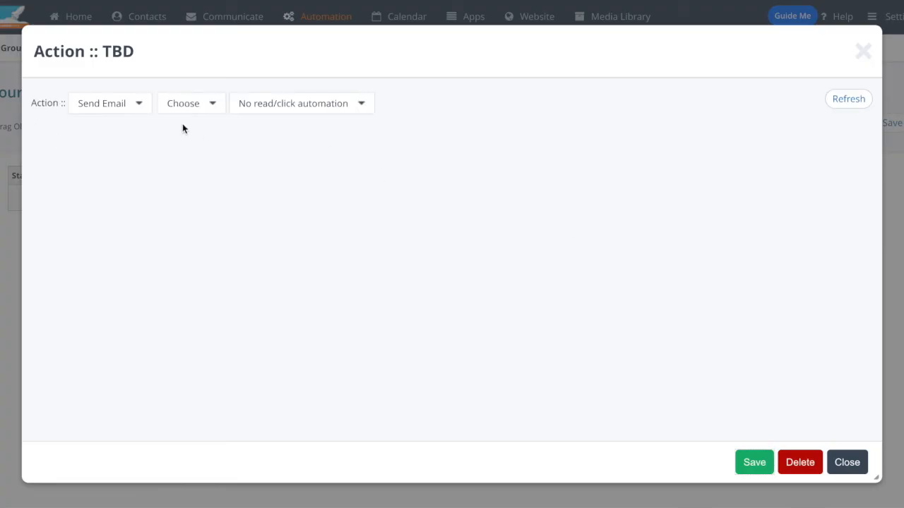
left_click(134, 106)
left_click(138, 148)
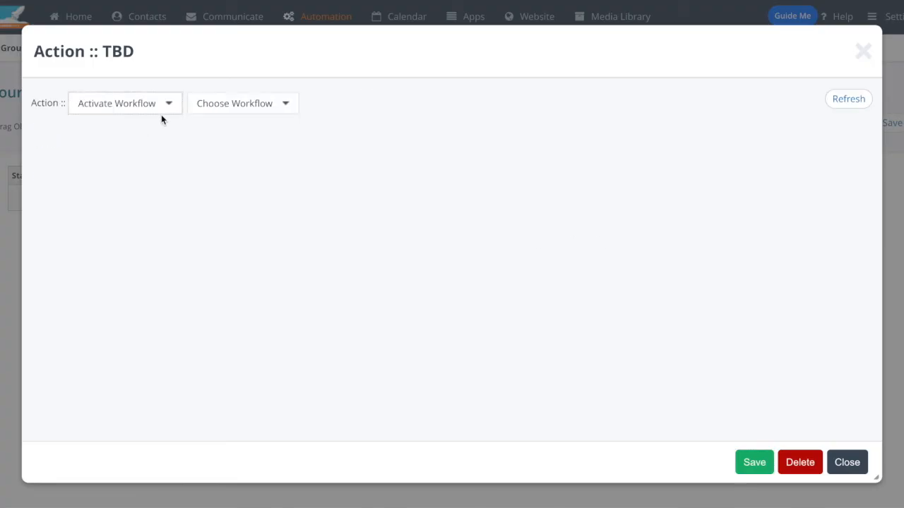
left_click(218, 107)
left_click(260, 175)
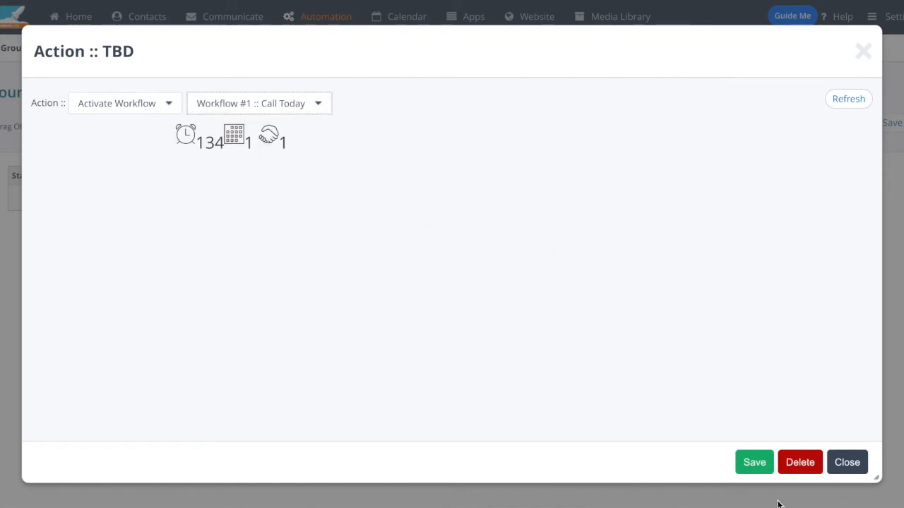
left_click(753, 462)
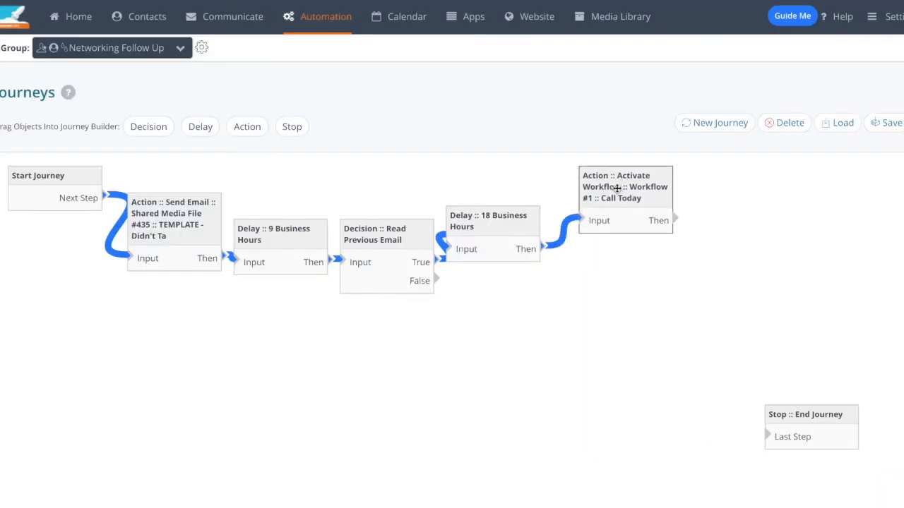
left_click_drag(531, 222, 556, 213)
left_click_drag(635, 213, 635, 200)
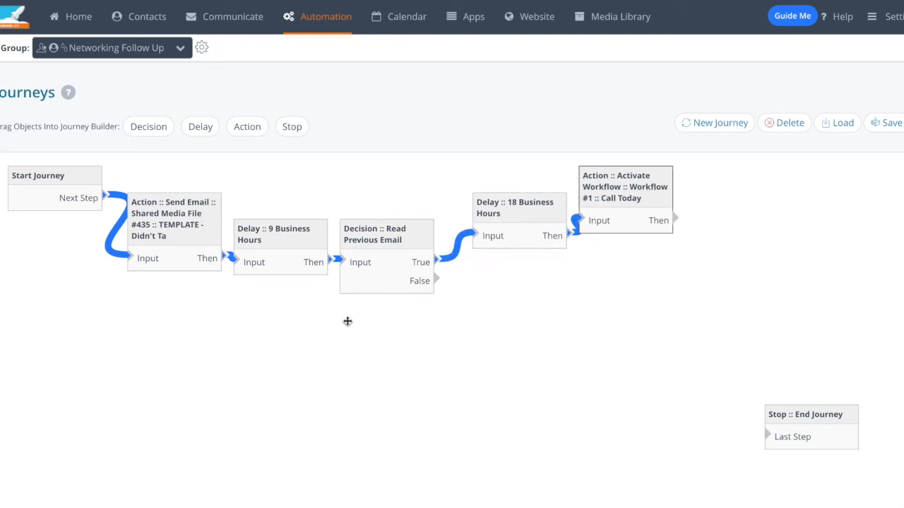
Step: Add an Action on the decision's False branch that sends the email template Shared Media File #436 :: TEMPLATE - Gentle Bl
left_click_drag(200, 126, 481, 317)
double_click(492, 299)
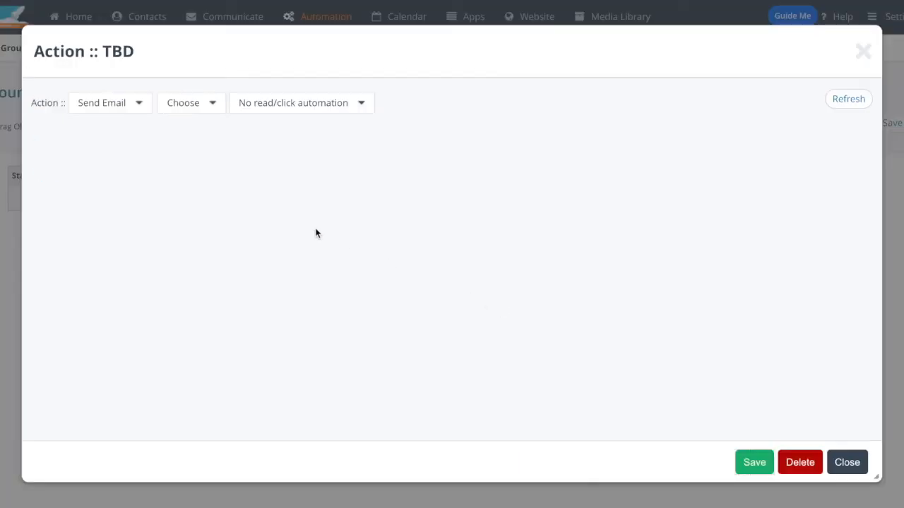
left_click(304, 105)
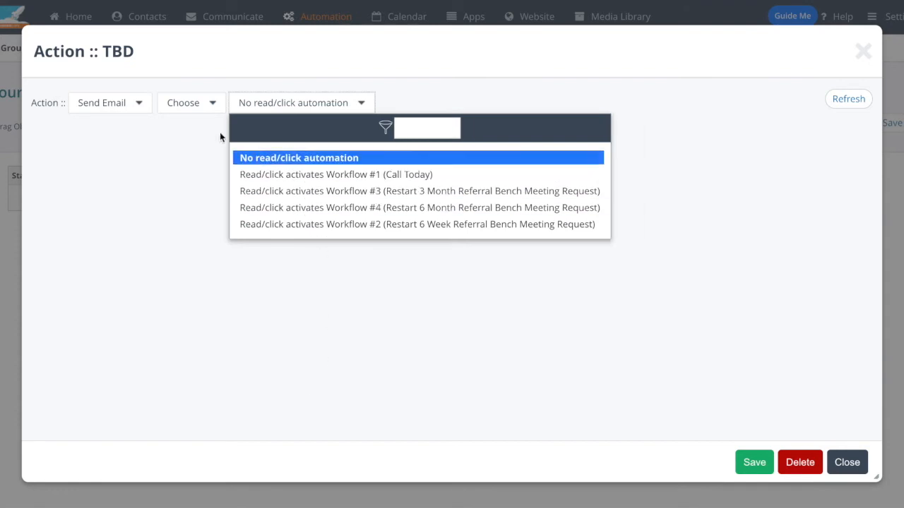
left_click(201, 106)
left_click(201, 106)
left_click(201, 108)
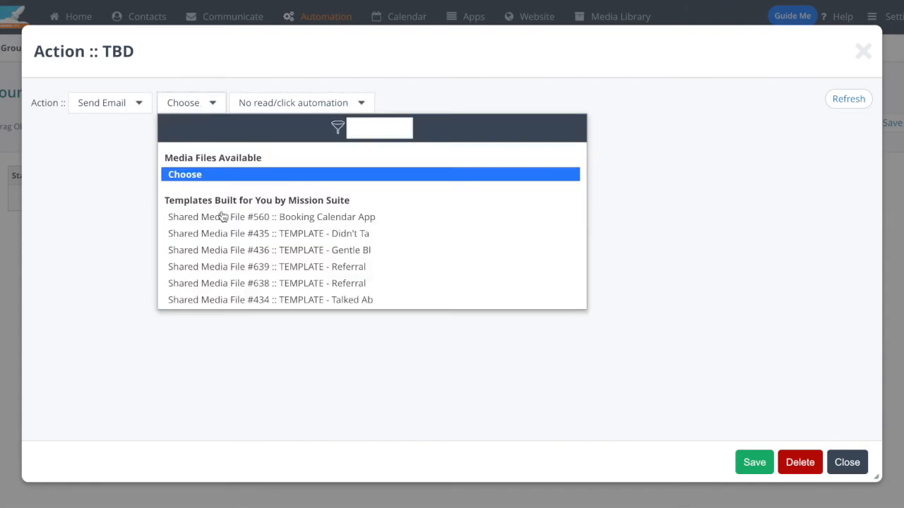
left_click(242, 253)
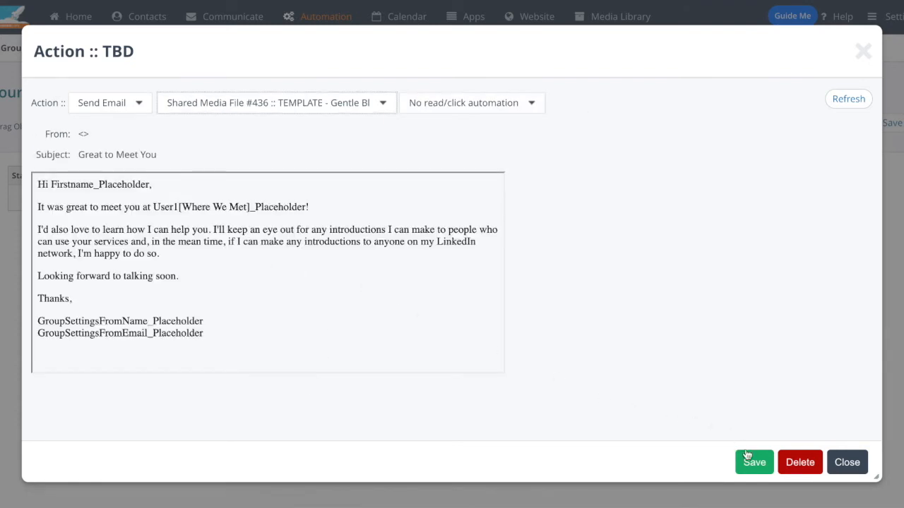
left_click(748, 457)
Step: Position the False branch's email action and connect the ends of both branches to Stop :: End Journey
left_click_drag(541, 316, 545, 303)
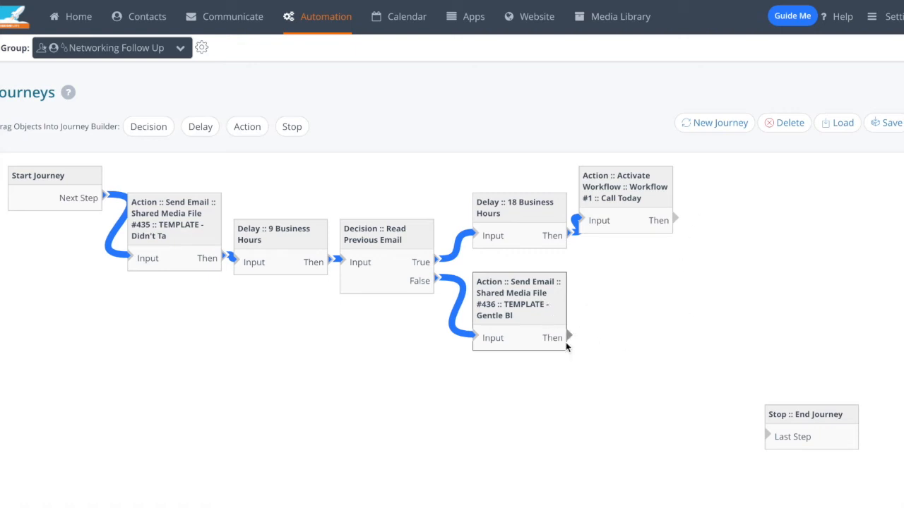
left_click_drag(563, 344, 769, 433)
left_click_drag(680, 215, 791, 386)
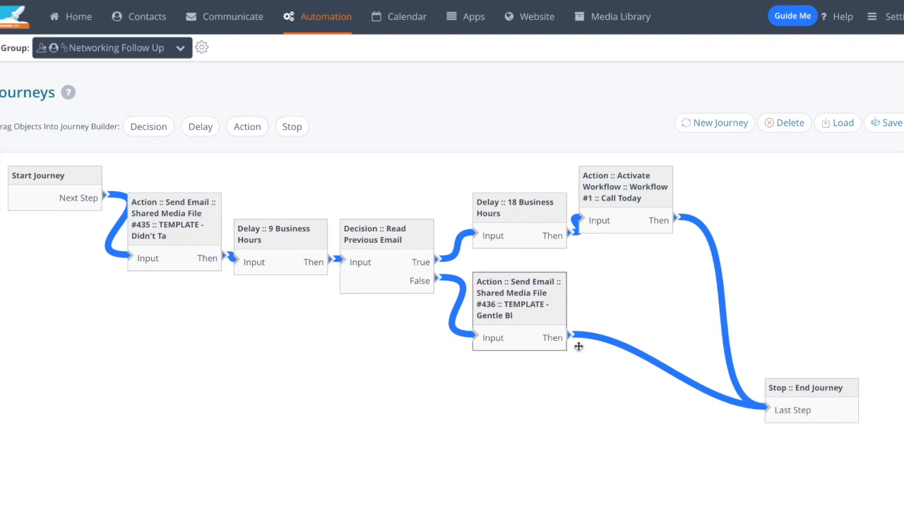
Step: Open the Landing Page EasyBuilder and dismiss its introductory pop-ups to reach the page editor
mouse_move(538, 17)
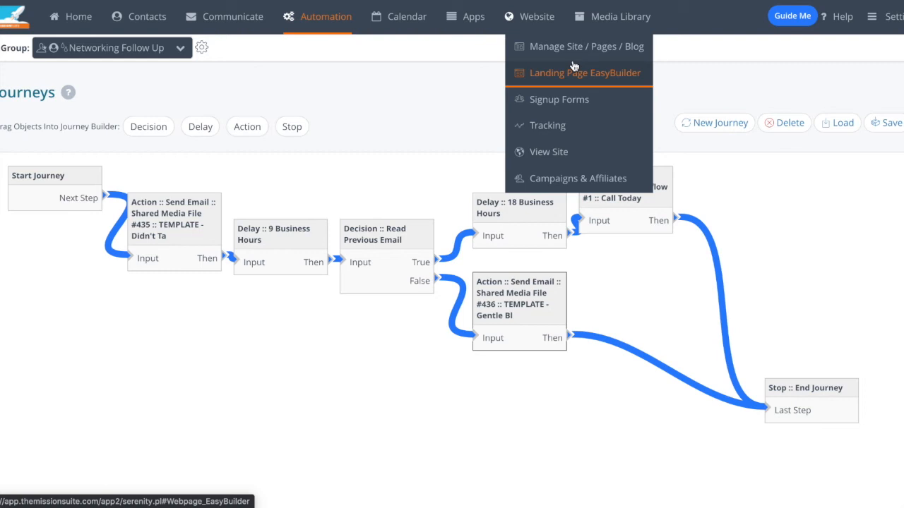
left_click(573, 71)
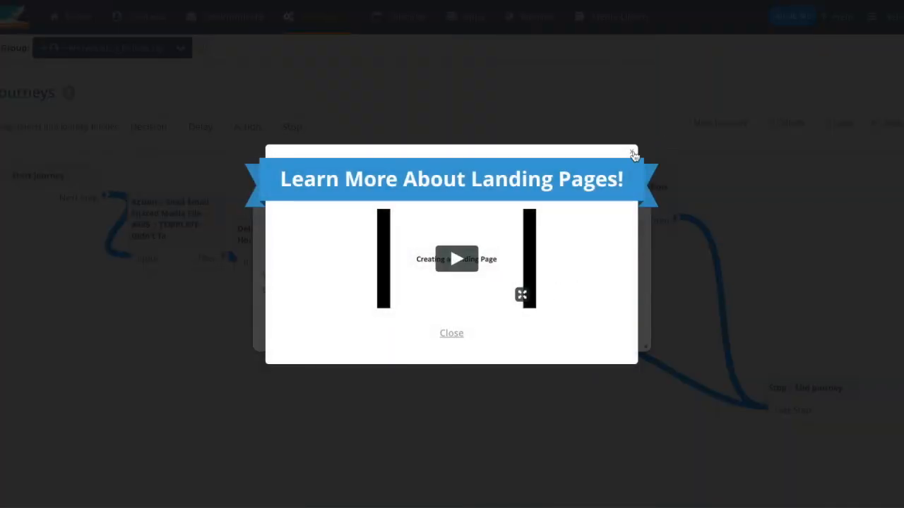
left_click(631, 152)
left_click(560, 331)
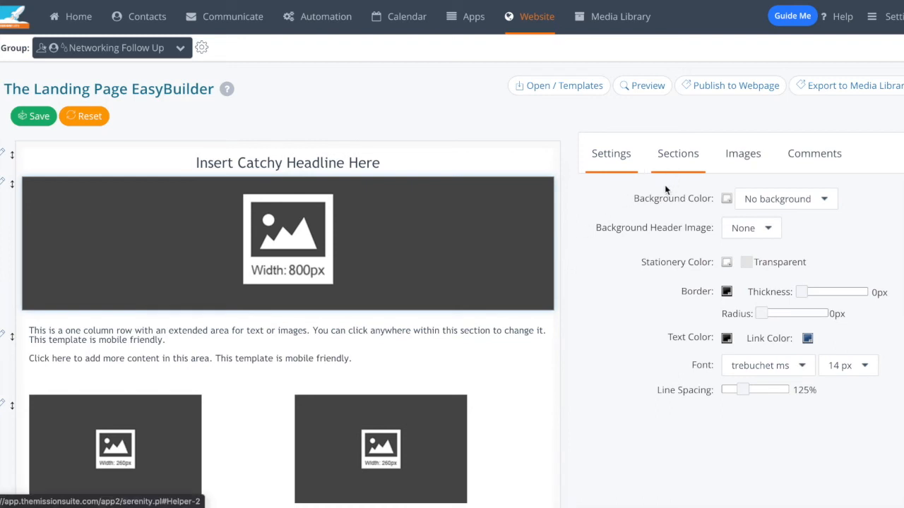
Step: Move the headline section below the 800px header image and set the page's background color to #761c1c
left_click_drag(12, 155, 16, 285)
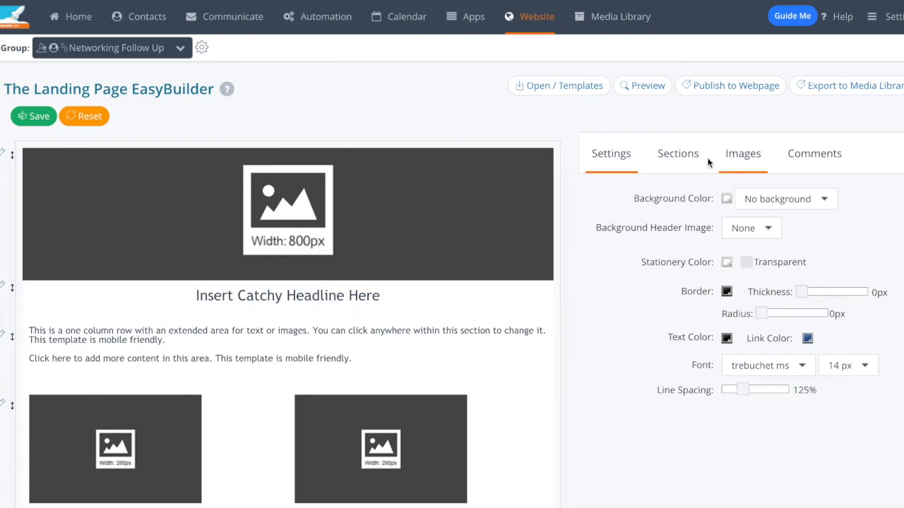
left_click(723, 200)
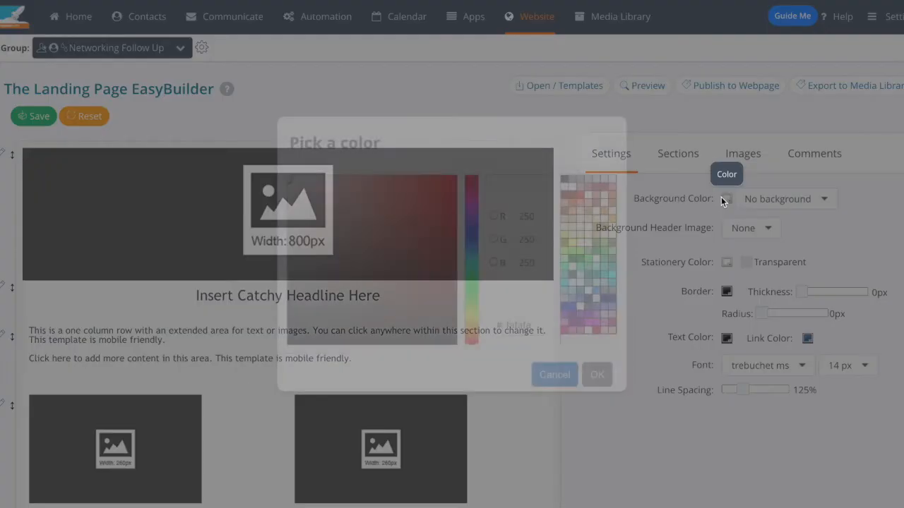
left_click(417, 267)
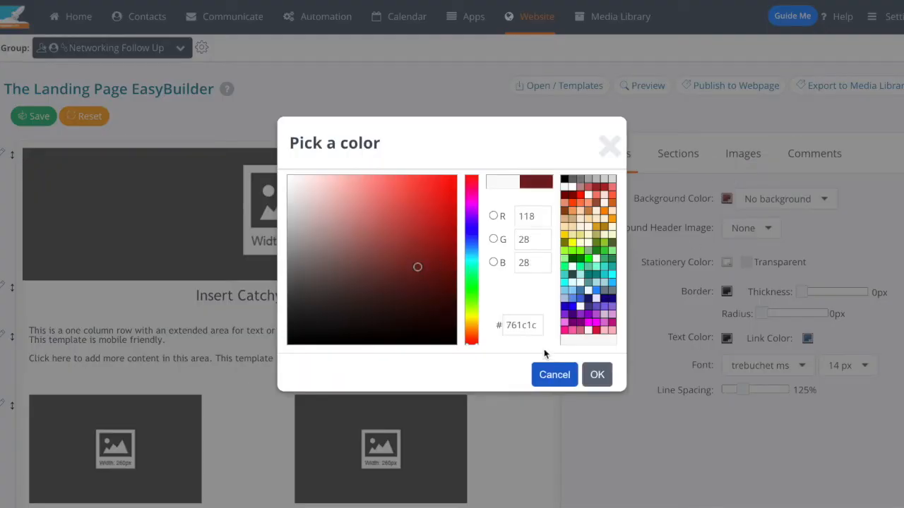
left_click(609, 378)
Step: Insert the Test Form signup widget in a full-width section below the headline and enlarge it until the form fits
left_click(691, 167)
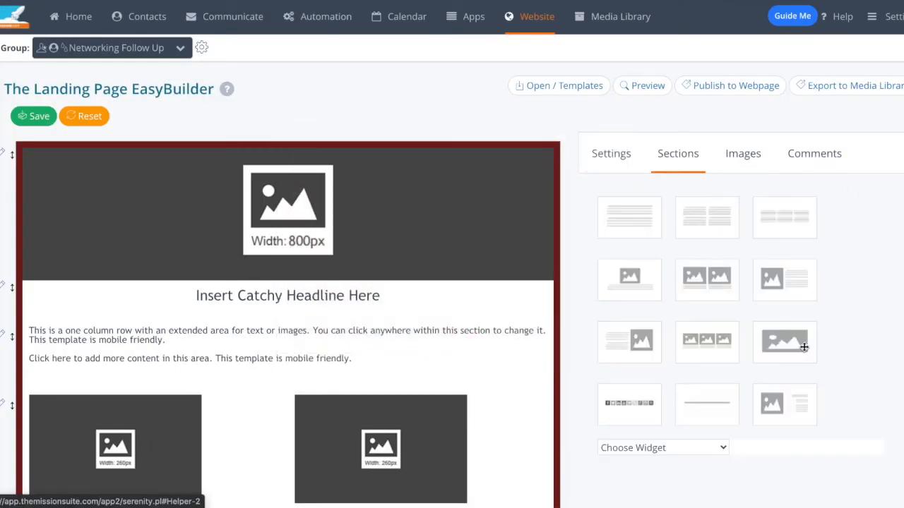
left_click(683, 449)
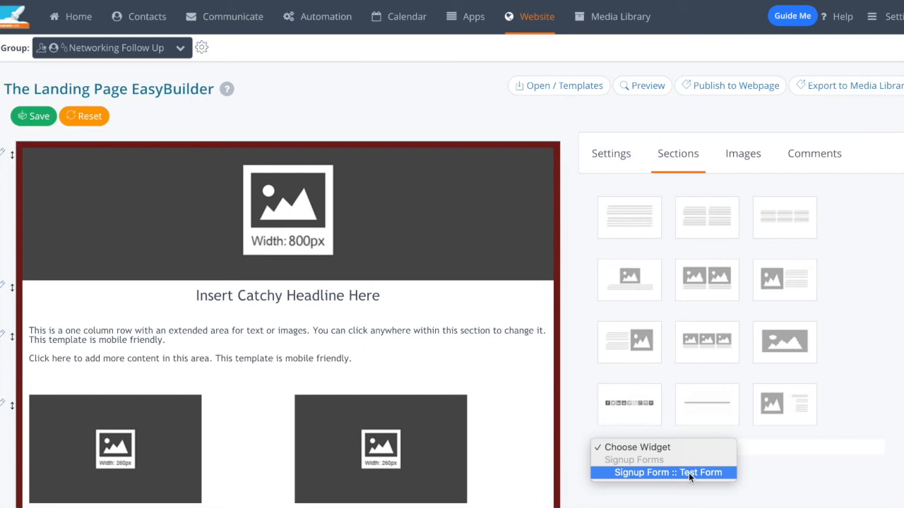
left_click(690, 477)
scroll(729, 367, "down", 2)
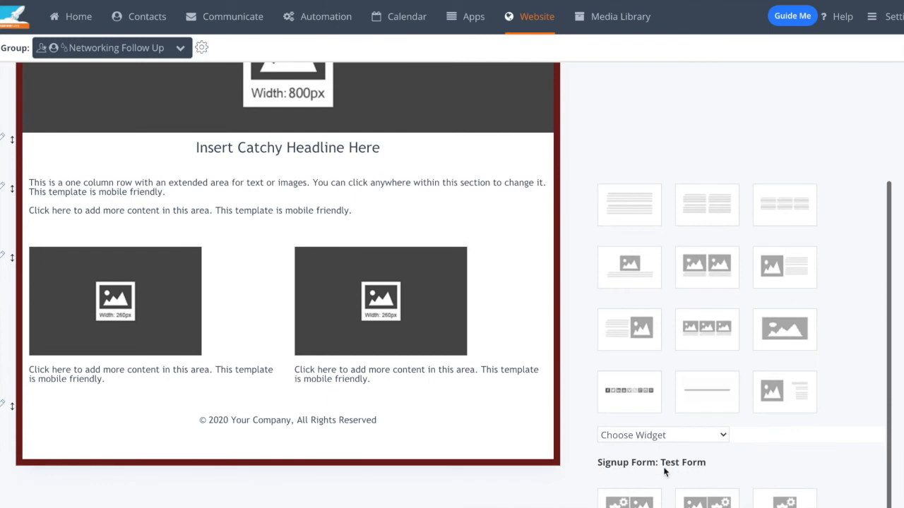
left_click_drag(763, 495, 293, 189)
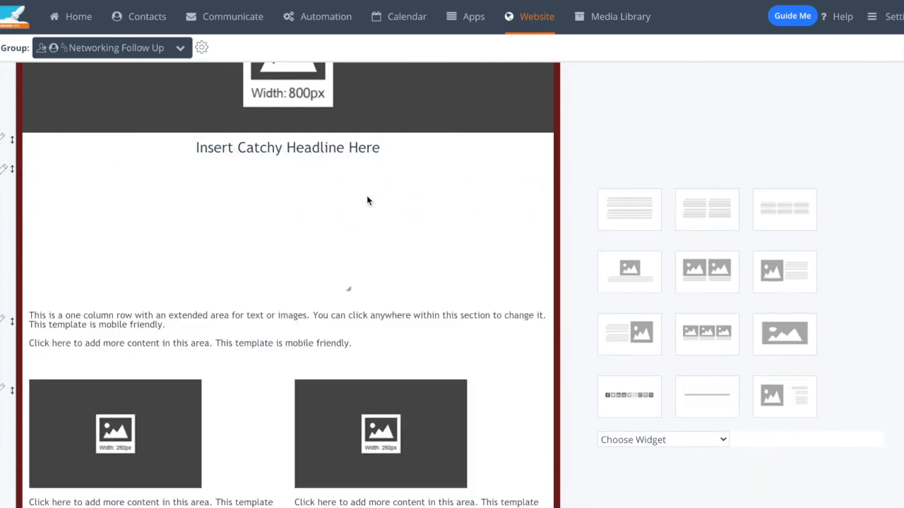
left_click_drag(357, 325, 558, 348)
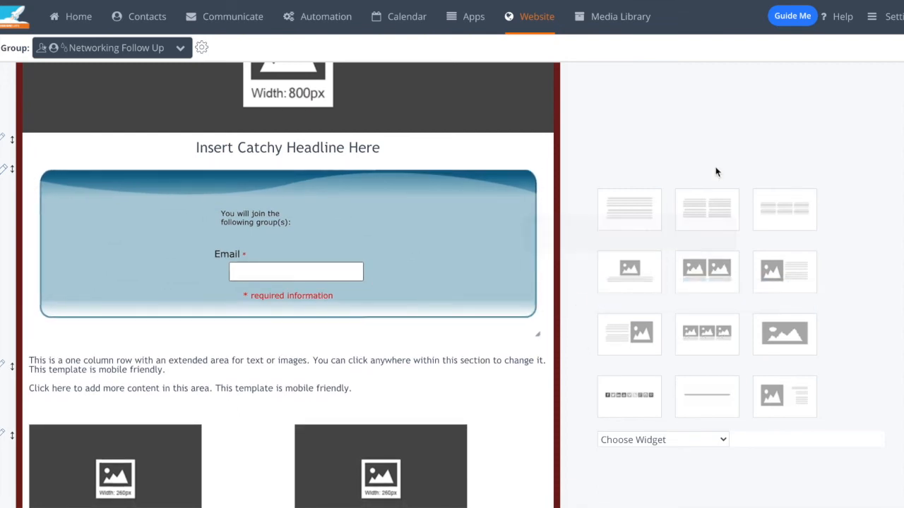
scroll(718, 174, "up", 3)
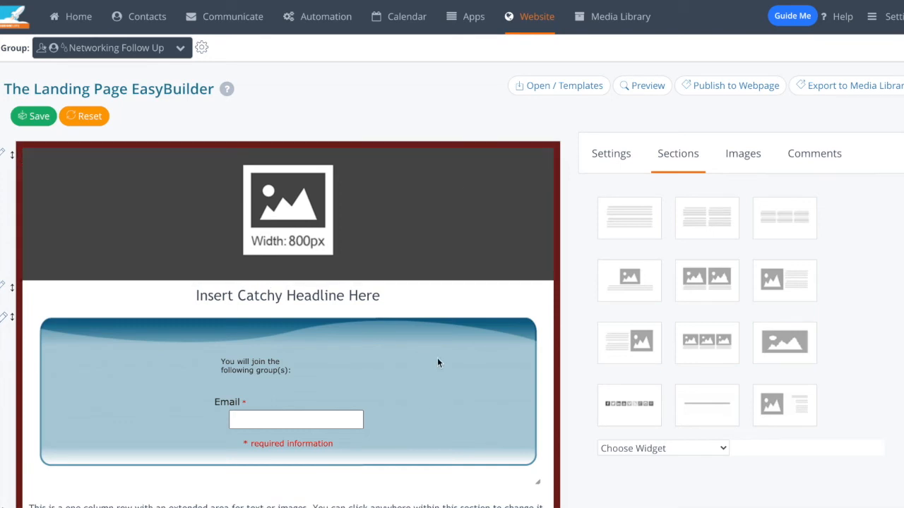
Step: Go to the website signup forms and create a new form named Test2 from scratch
mouse_move(534, 21)
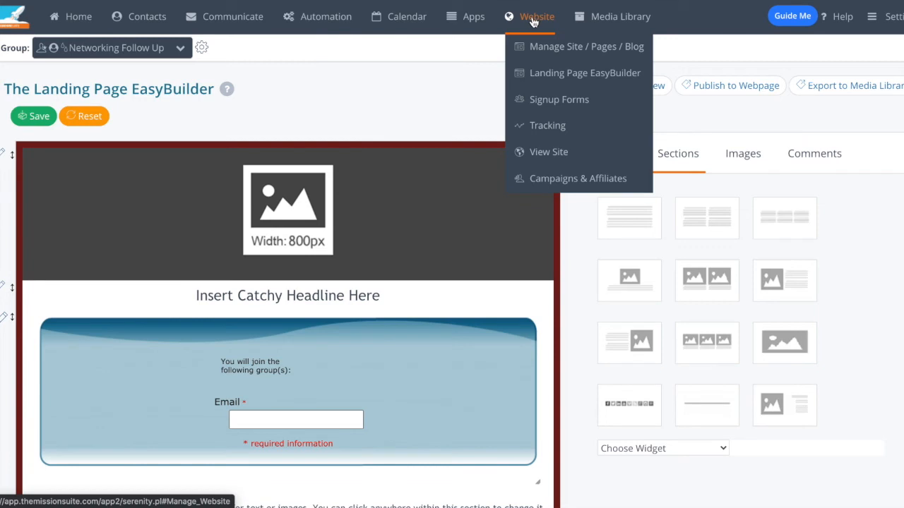
left_click(560, 106)
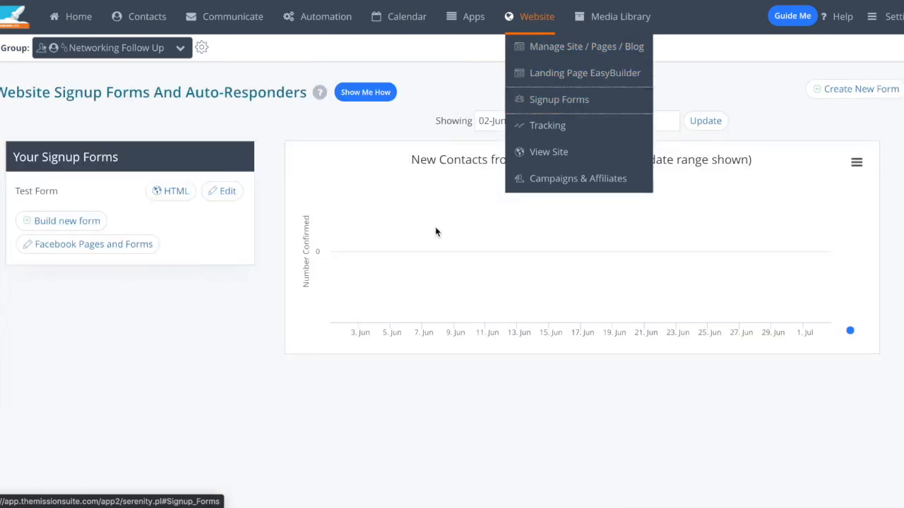
left_click(94, 224)
left_click(546, 283)
type("st2")
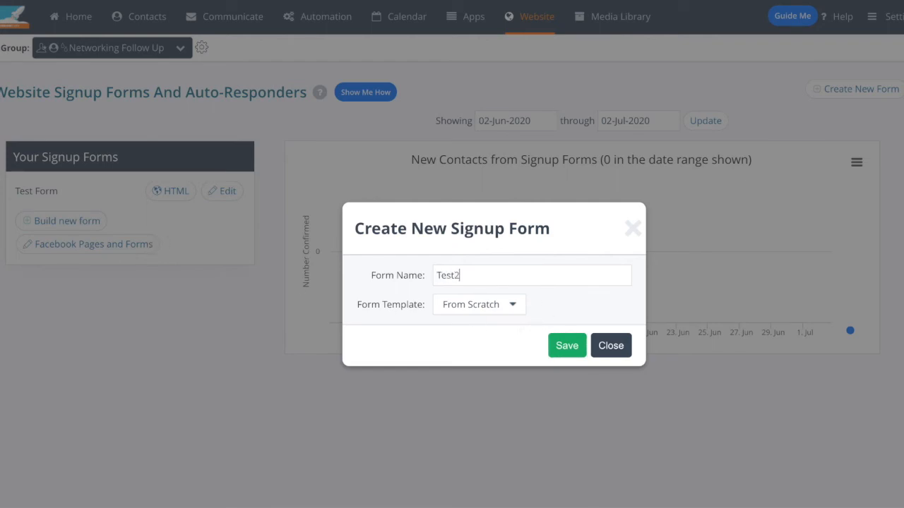
key("Return")
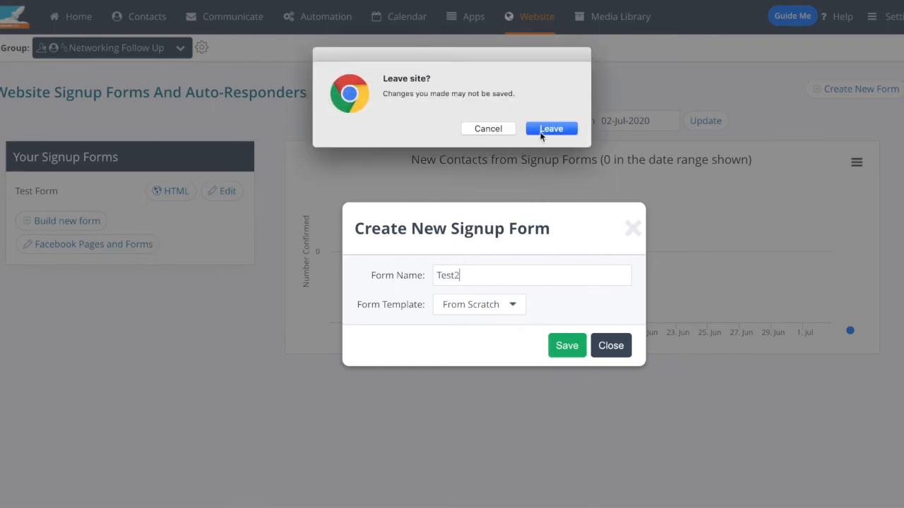
left_click(488, 129)
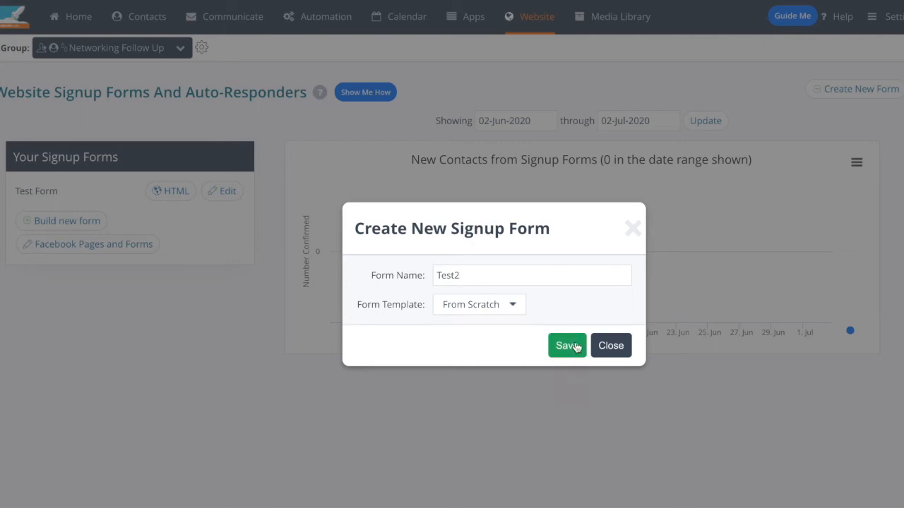
left_click(571, 345)
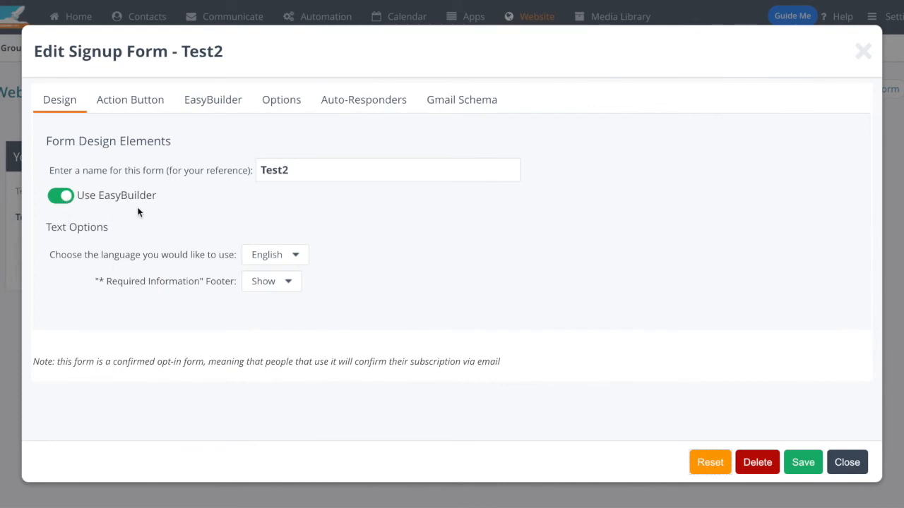
Step: Turn EasyBuilder off for the Test2 form to look over the standard design options, and turn it back on
left_click(69, 196)
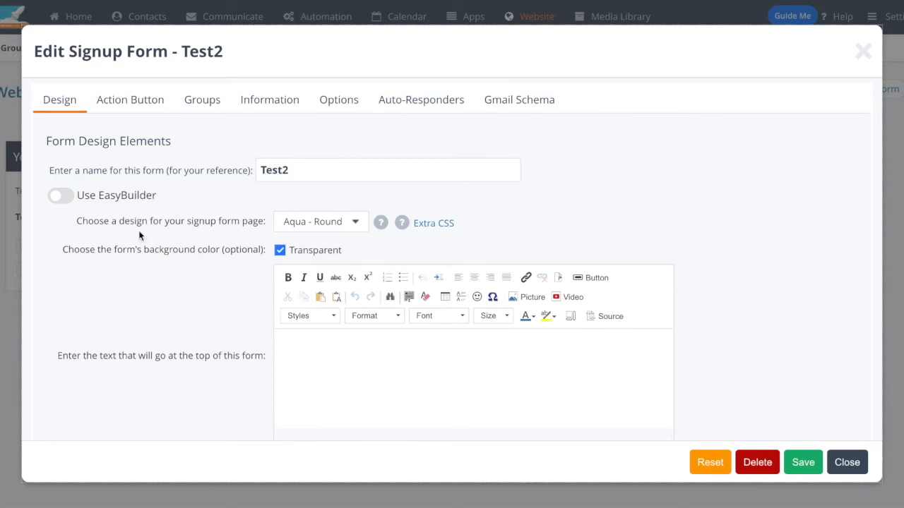
scroll(60, 202, "down", 1)
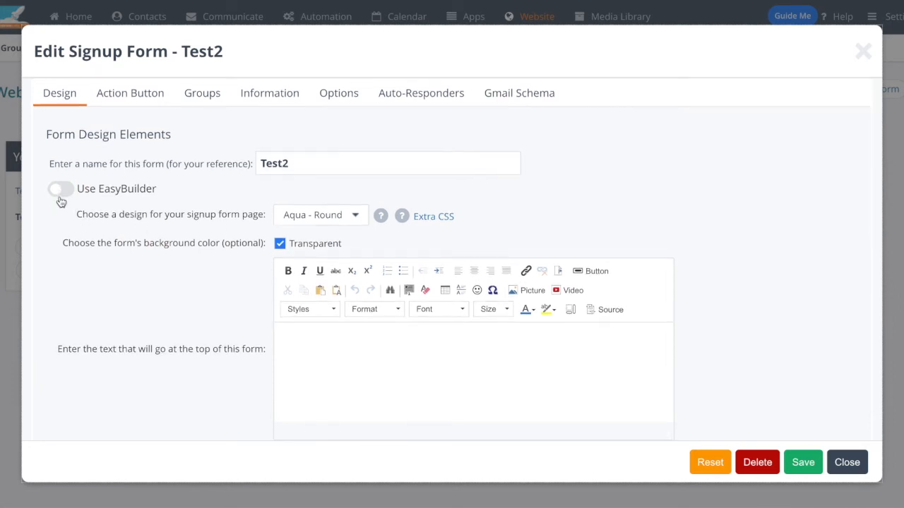
left_click(61, 192)
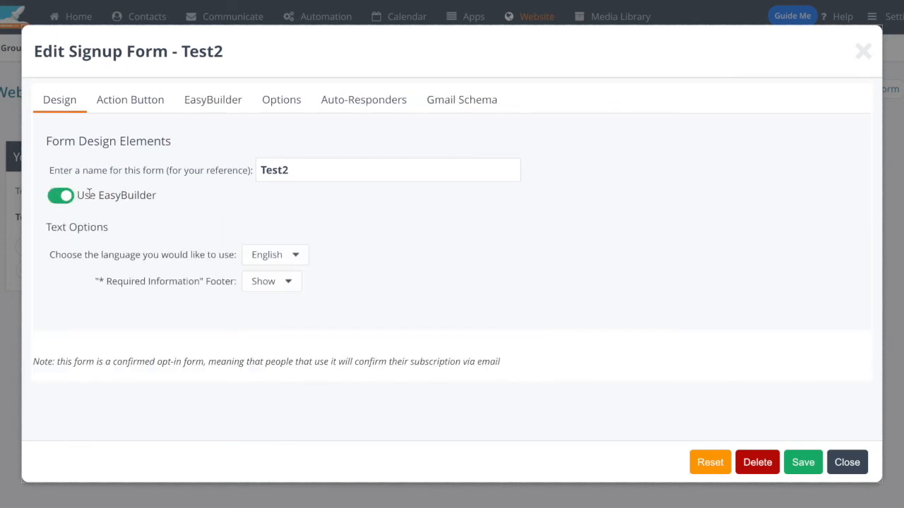
Step: Enable a custom design for the form's action button with 16px border radius, 20px border thickness and 20px padding
left_click(132, 99)
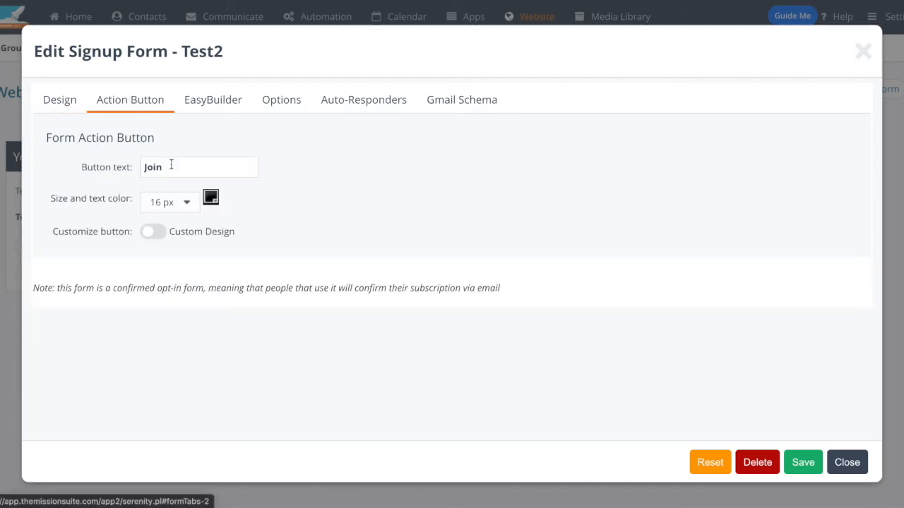
left_click(151, 232)
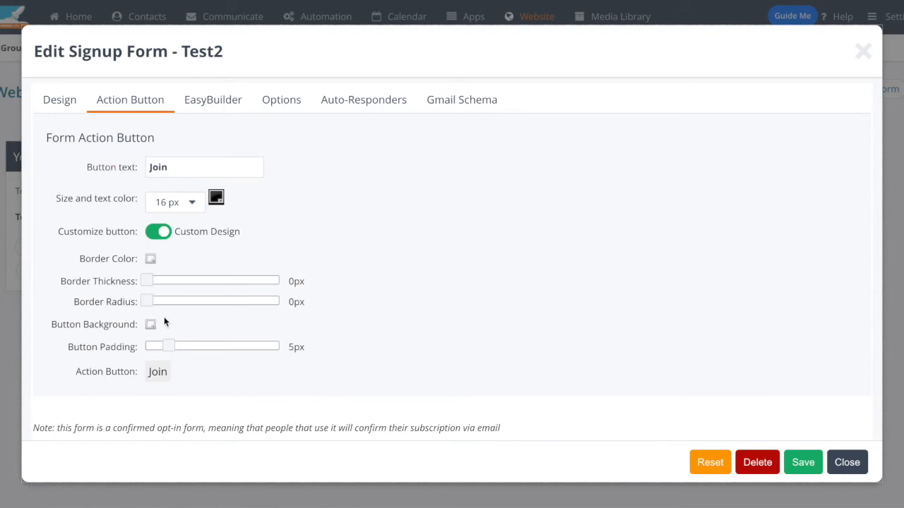
left_click_drag(169, 302, 218, 302)
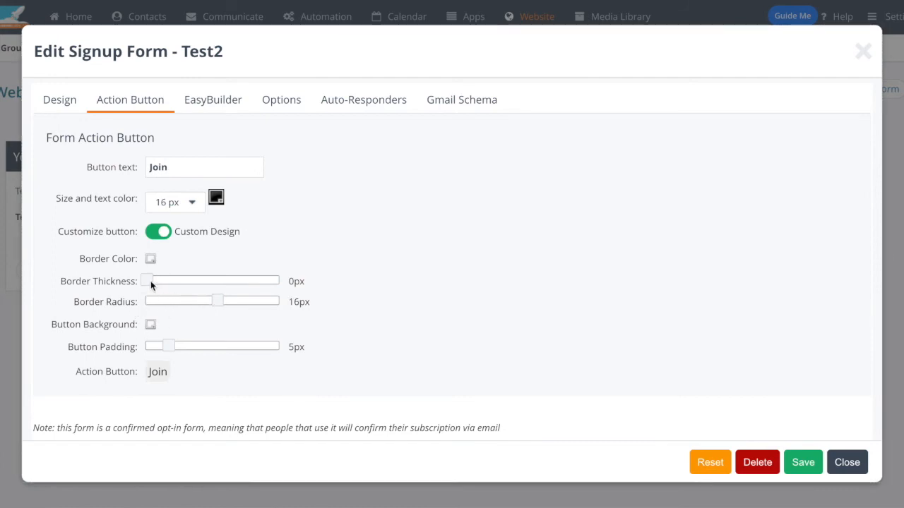
left_click_drag(151, 285, 295, 287)
left_click_drag(166, 346, 238, 349)
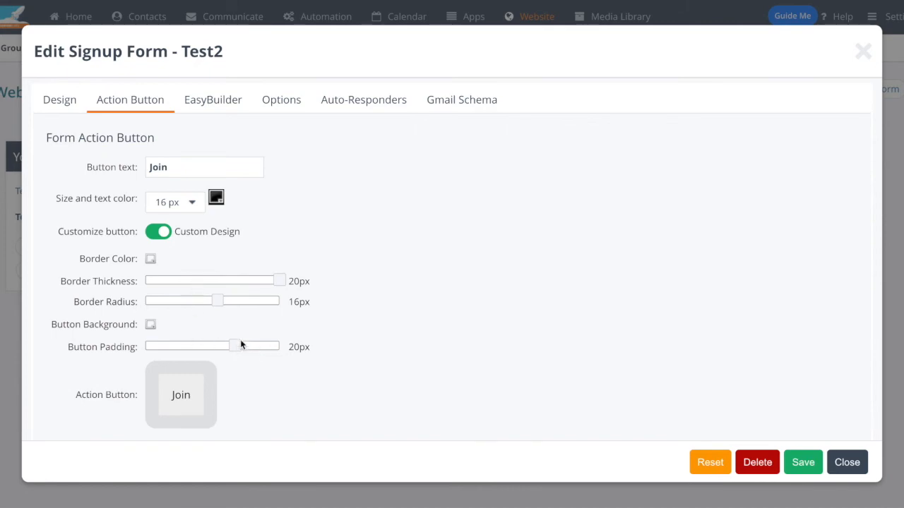
Step: Color the action button with a #9b8181 background and a red #f11b1b border
left_click(150, 325)
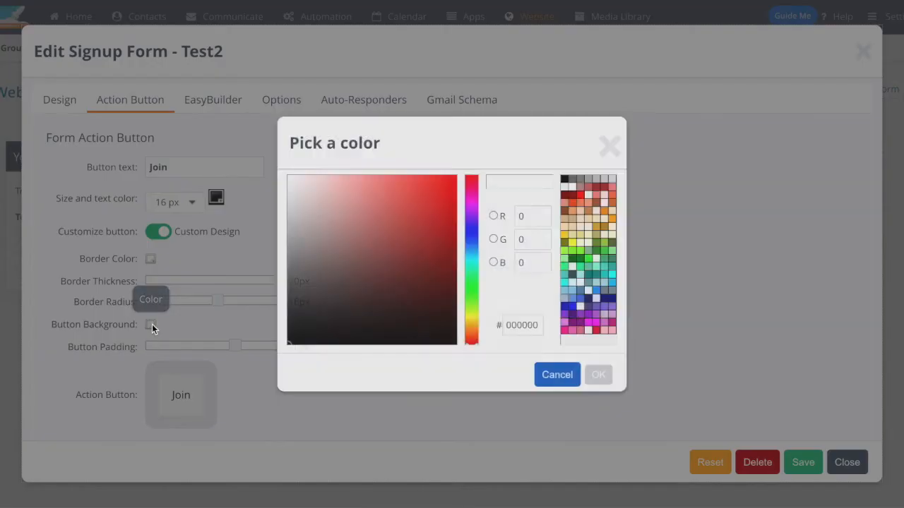
left_click(315, 242)
left_click(586, 372)
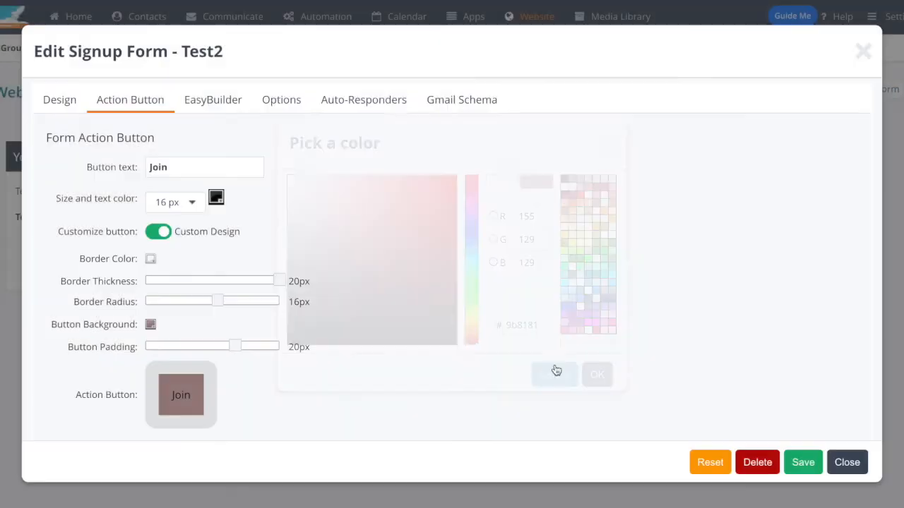
left_click(152, 259)
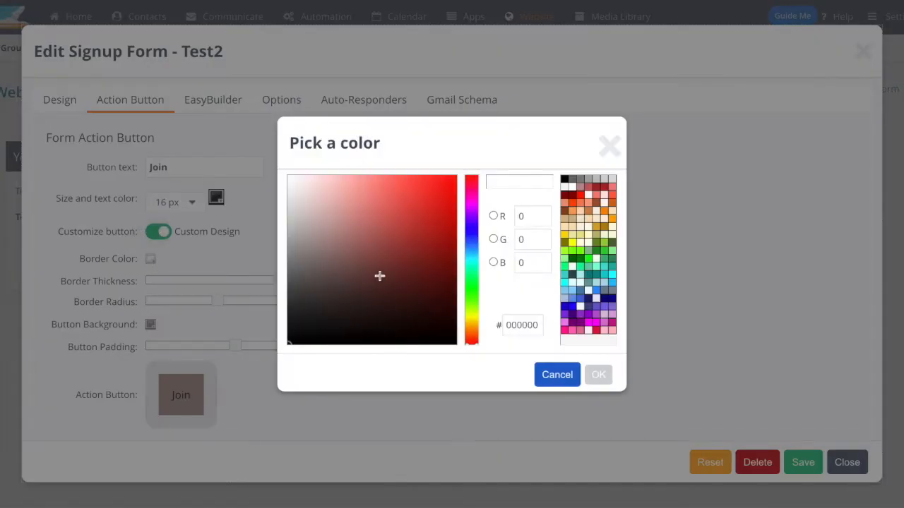
left_click(437, 185)
left_click(595, 374)
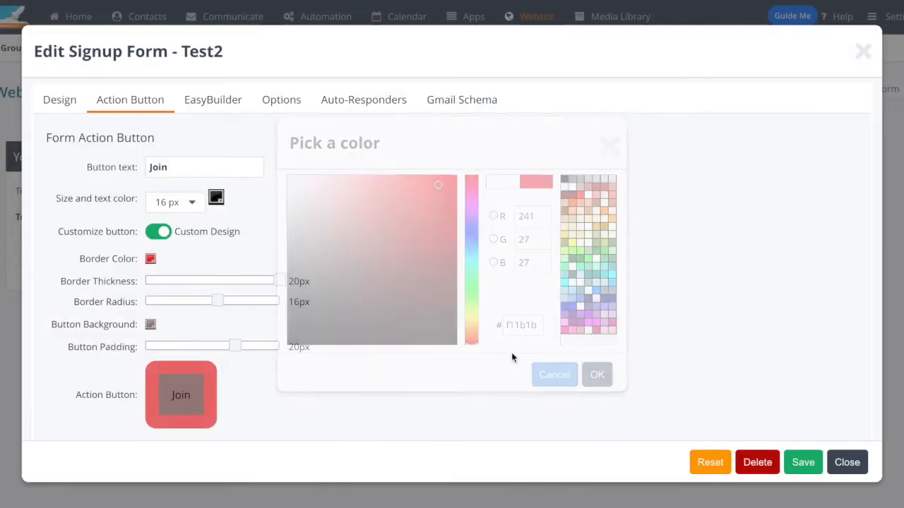
Step: Set the action button's text to 28 px in white (#ffffff)
left_click(193, 204)
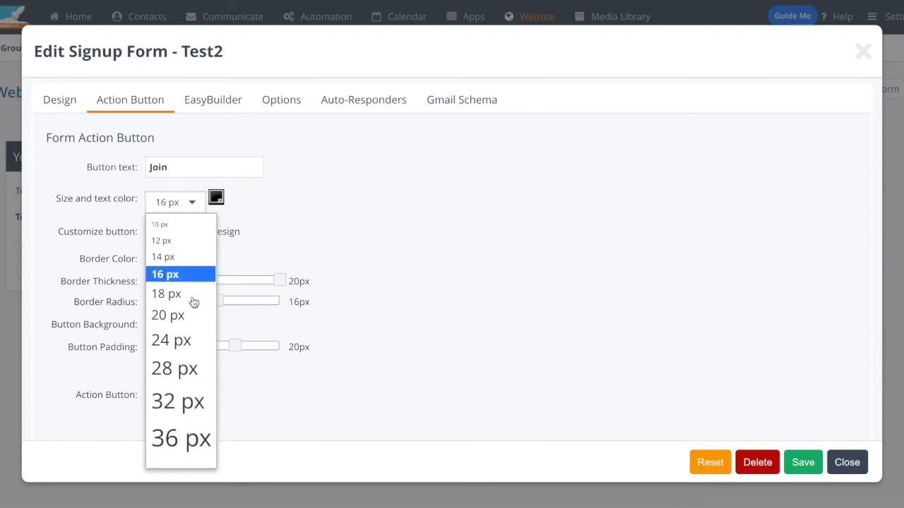
left_click(192, 371)
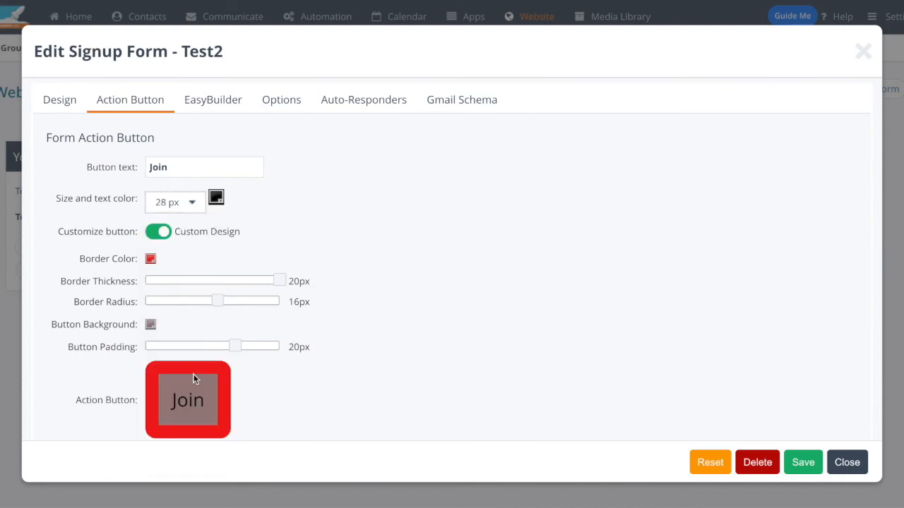
left_click(216, 197)
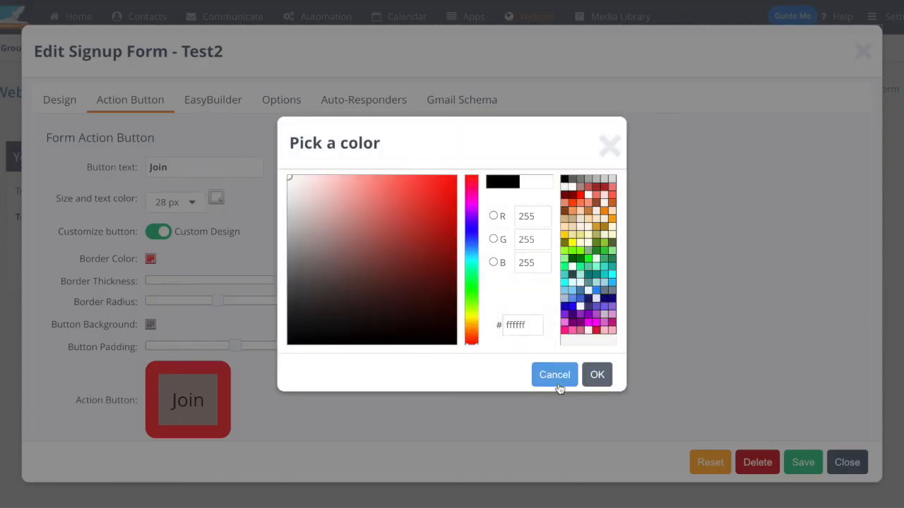
left_click(593, 375)
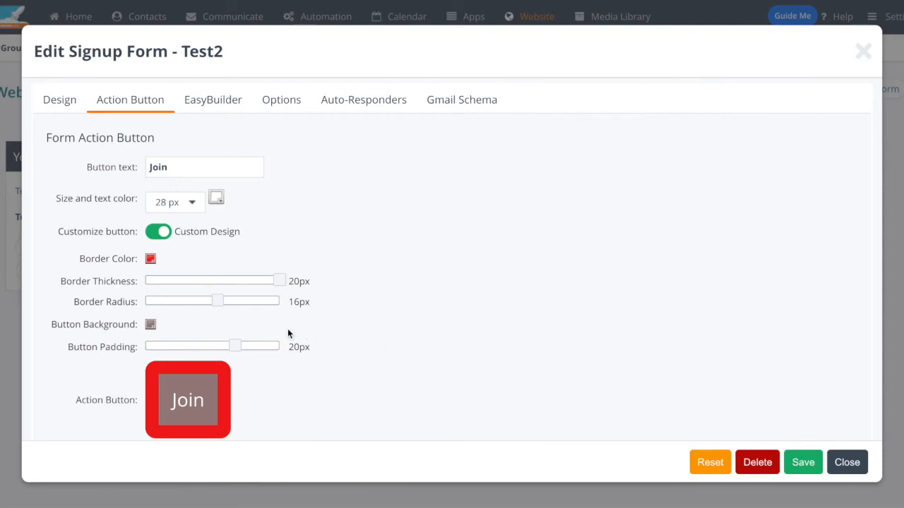
Step: In the form's EasyBuilder design, set the border thickness to 7px, border radius to 36px and padding to 25px
scroll(292, 332, "down", 1)
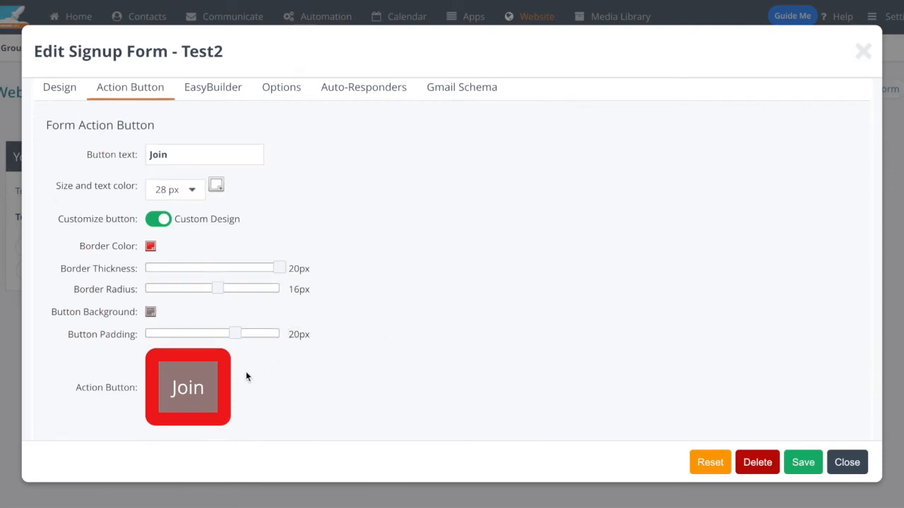
left_click(221, 95)
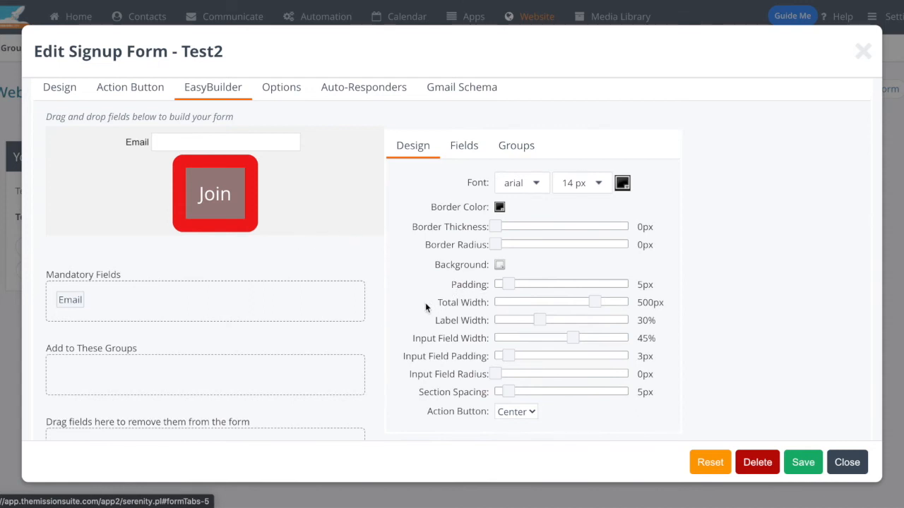
scroll(427, 302, "down", 1)
left_click_drag(507, 227, 541, 223)
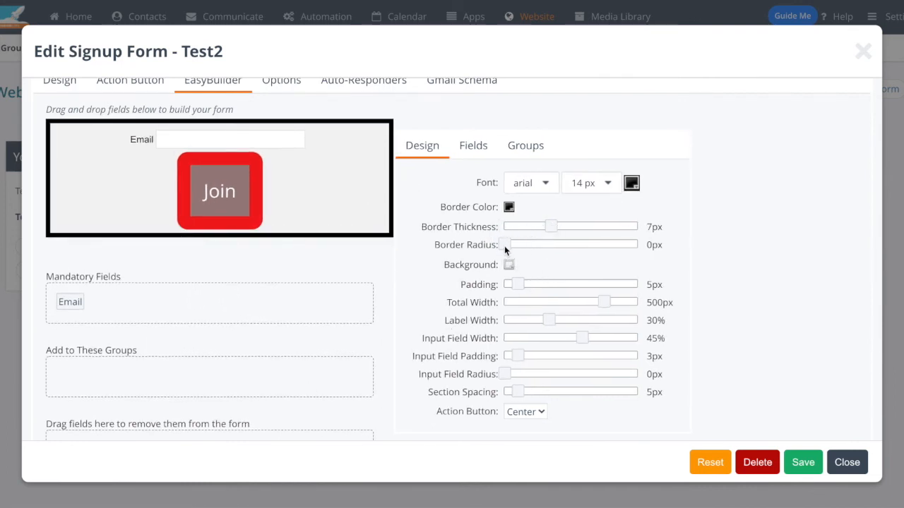
left_click_drag(505, 245, 599, 245)
left_click_drag(522, 286, 598, 285)
Step: Set the form's input field width to 70% and its label width to 18%
mouse_move(575, 323)
left_mouse_down()
mouse_move(619, 318)
mouse_move(542, 320)
mouse_move(570, 317)
left_mouse_up()
left_click_drag(615, 343, 666, 339)
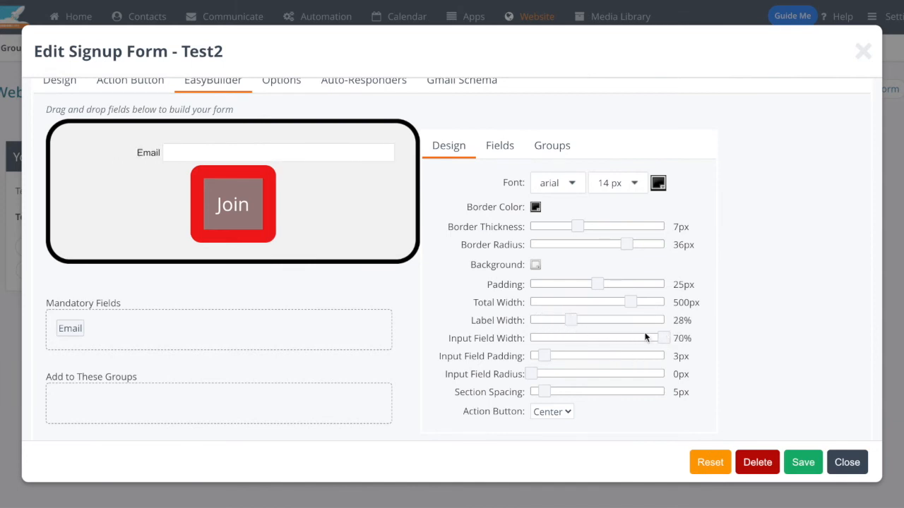
left_click_drag(570, 322, 548, 318)
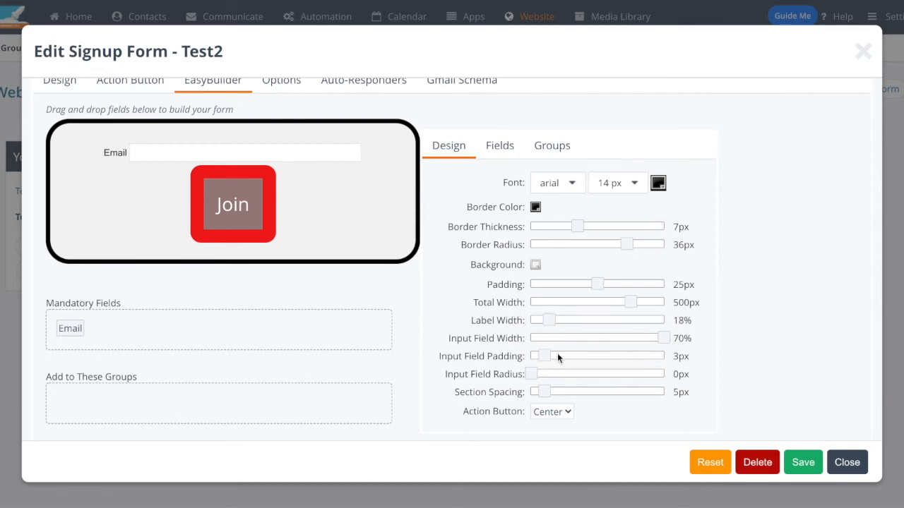
Step: Set the form's input field padding to 19px and its input field radius to 9px
left_click_drag(557, 356, 615, 355)
left_click_drag(533, 374, 560, 372)
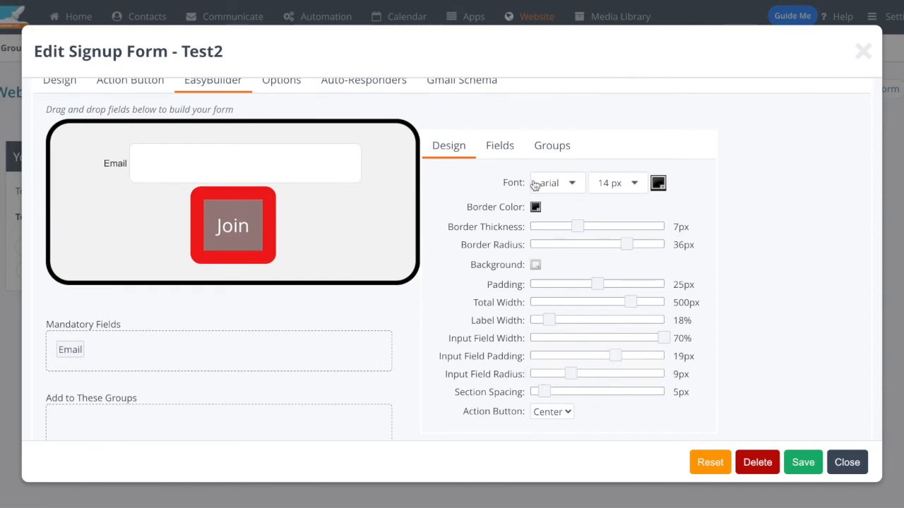
Step: Add Full Name and Company fields above Email and a Phone field below it on the signup form
left_click(502, 154)
scroll(545, 299, "down", 4)
scroll(544, 296, "down", 3)
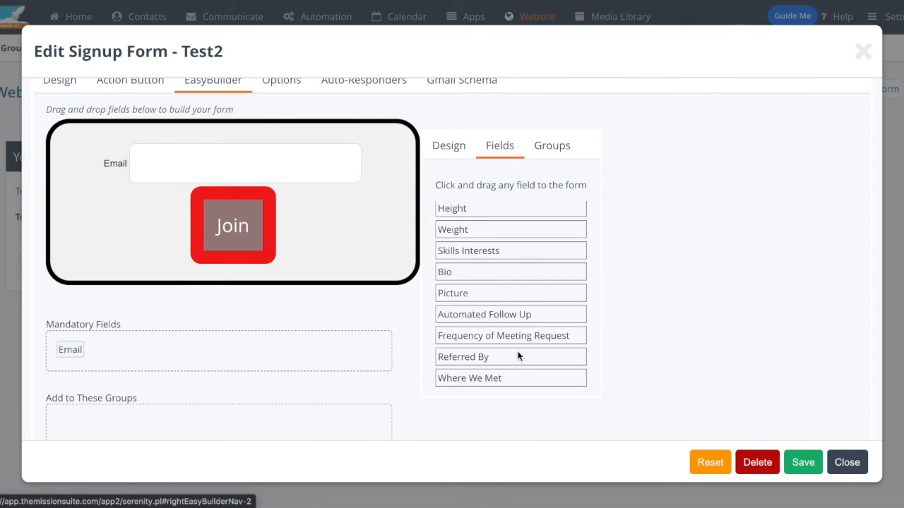
scroll(514, 353, "up", 6)
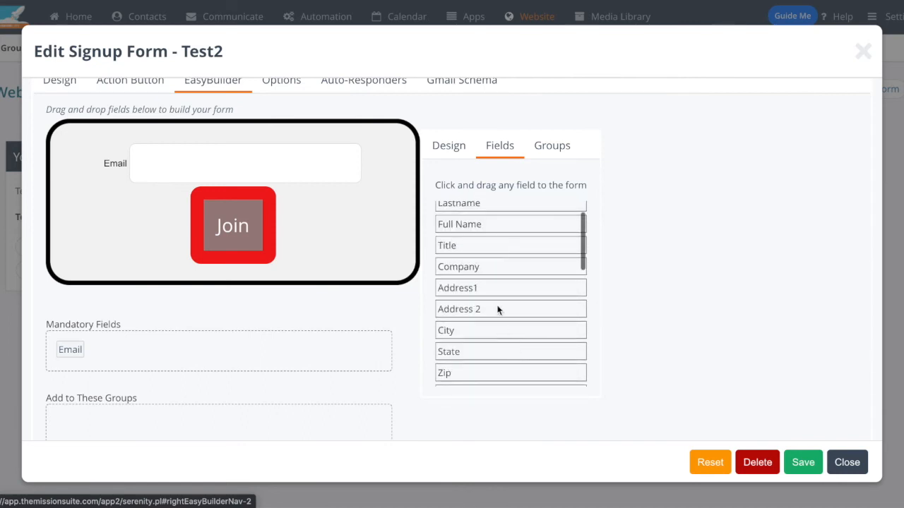
left_click_drag(488, 276, 202, 147)
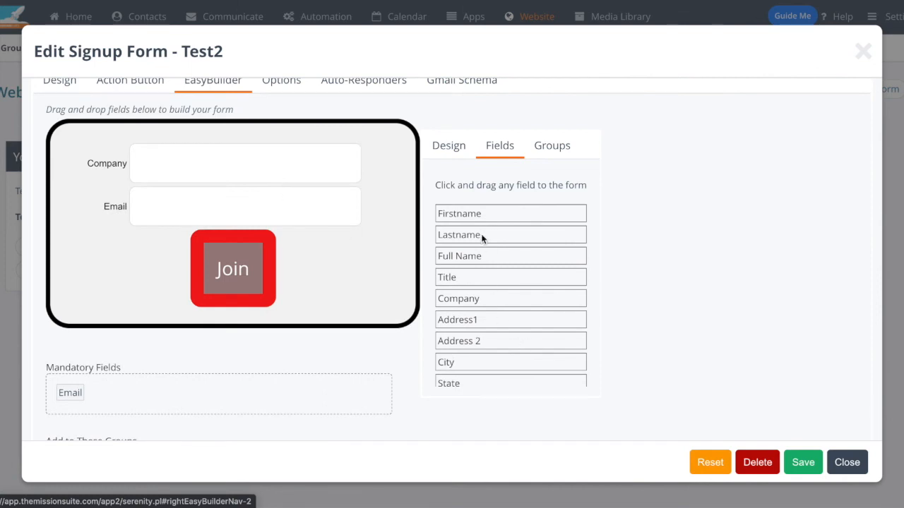
left_click_drag(471, 252, 224, 146)
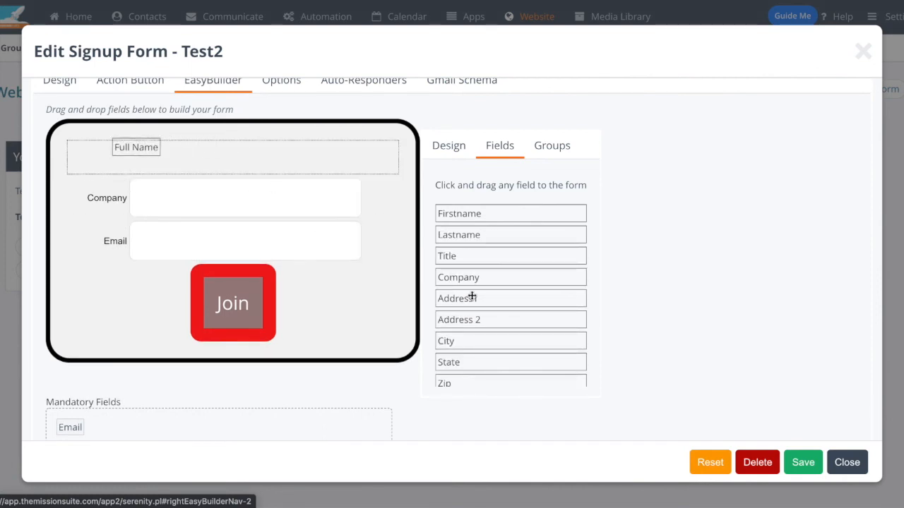
scroll(512, 320, "down", 3)
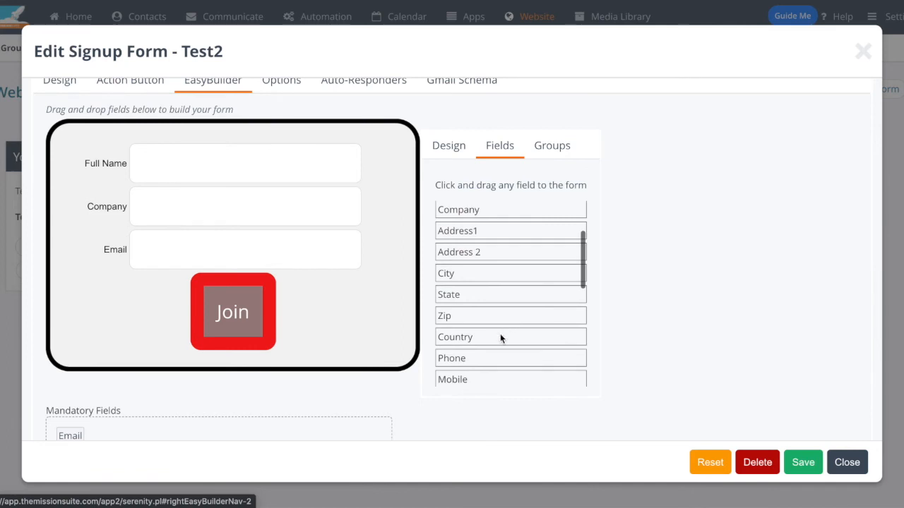
left_click_drag(482, 355, 223, 275)
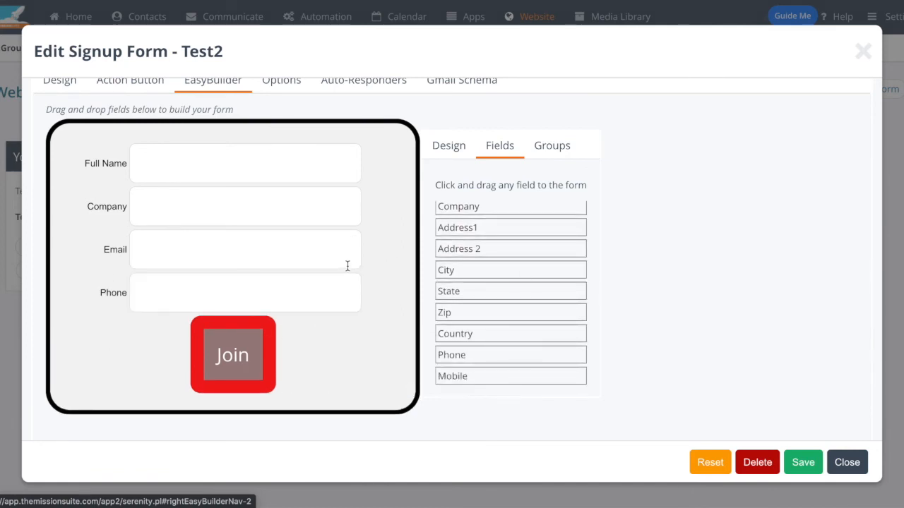
Step: Make the Phone and Full Name fields mandatory on the signup form
scroll(359, 270, "down", 2)
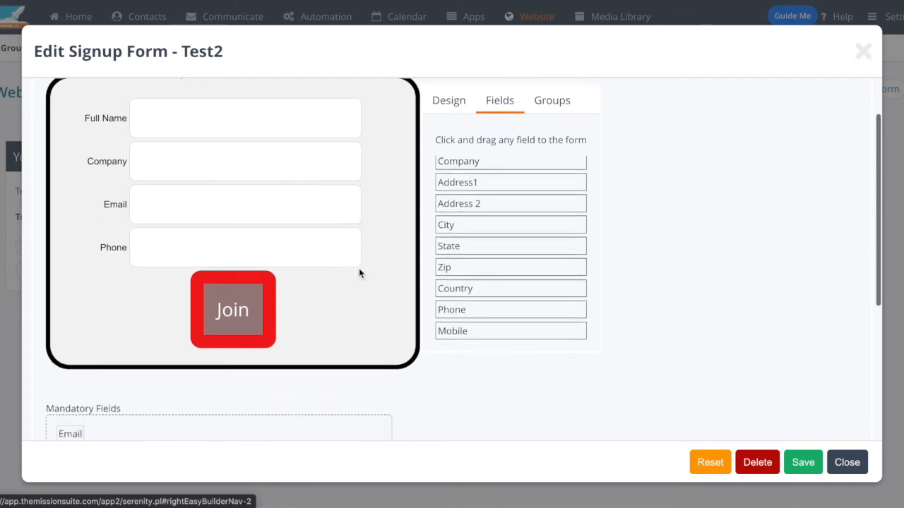
scroll(359, 274, "down", 1)
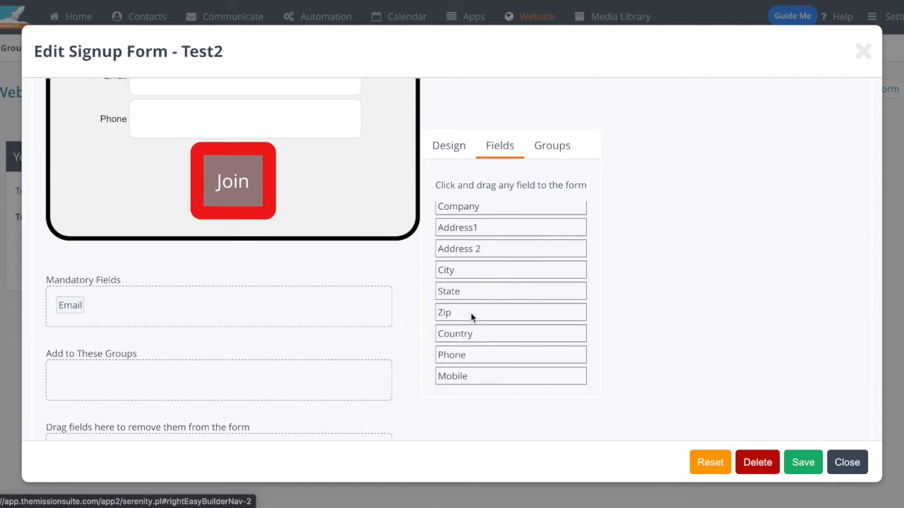
scroll(476, 316, "down", 1)
left_click_drag(465, 347, 328, 309)
scroll(516, 283, "up", 3)
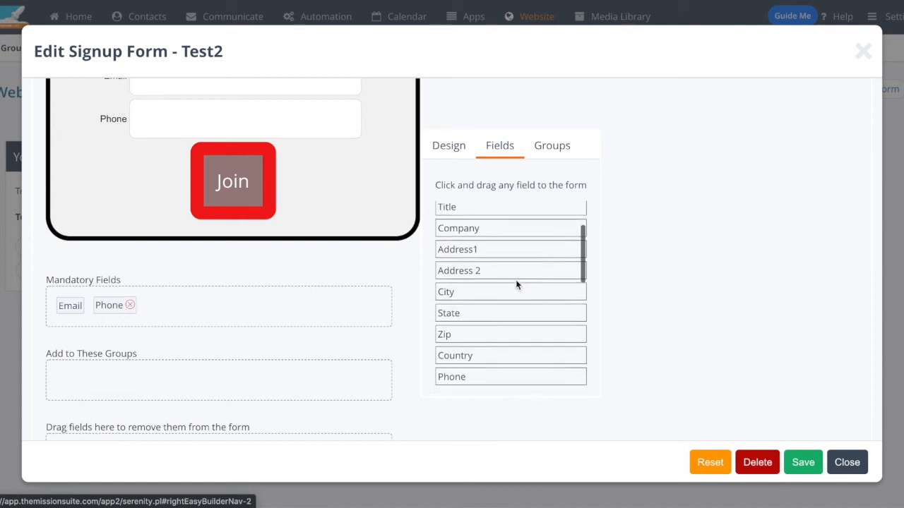
left_click_drag(480, 231, 382, 302)
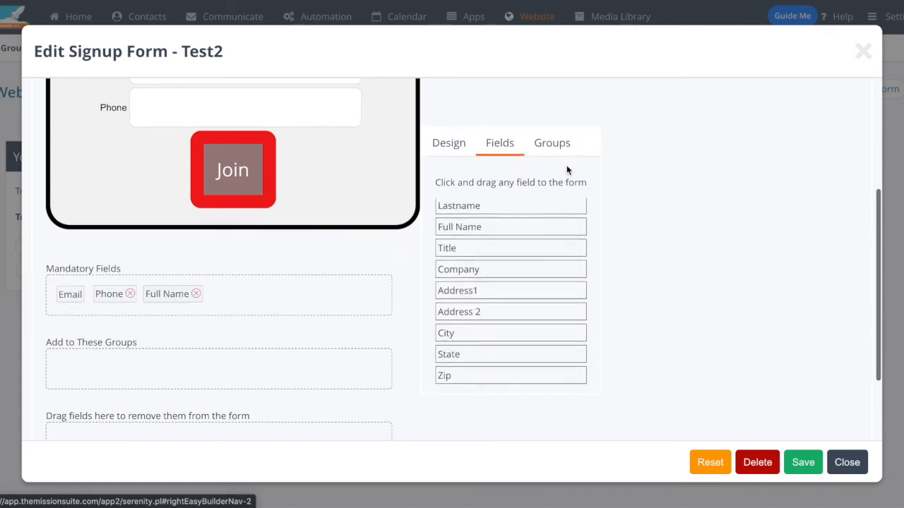
Step: Have the form add its signups to the Leads group
left_click(554, 145)
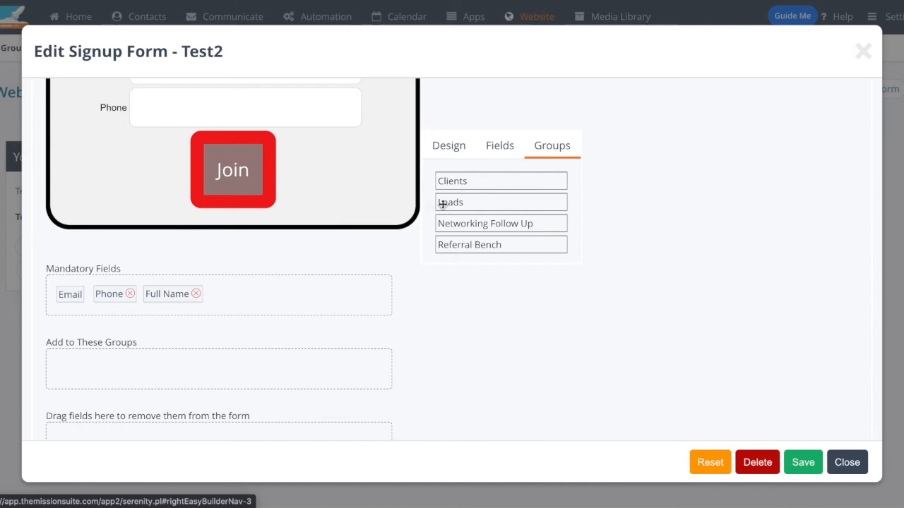
left_click_drag(492, 202, 177, 366)
scroll(486, 380, "down", 2)
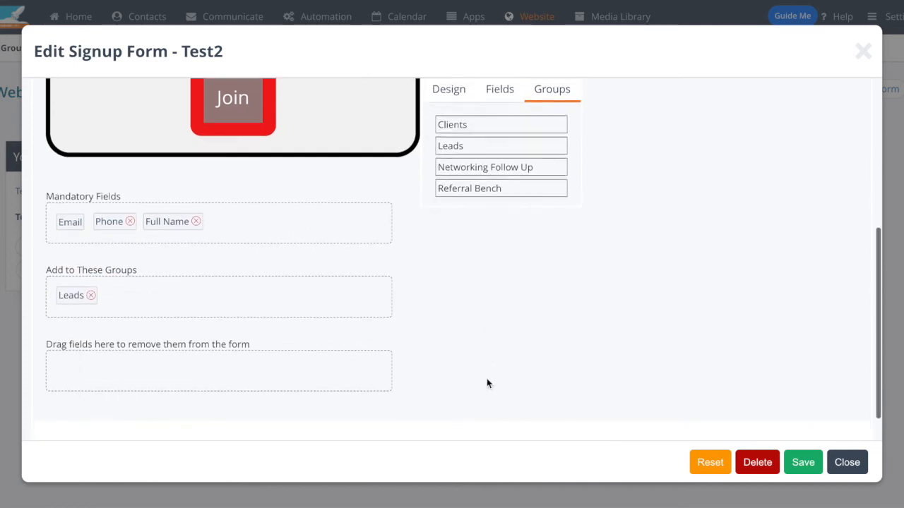
scroll(589, 338, "up", 4)
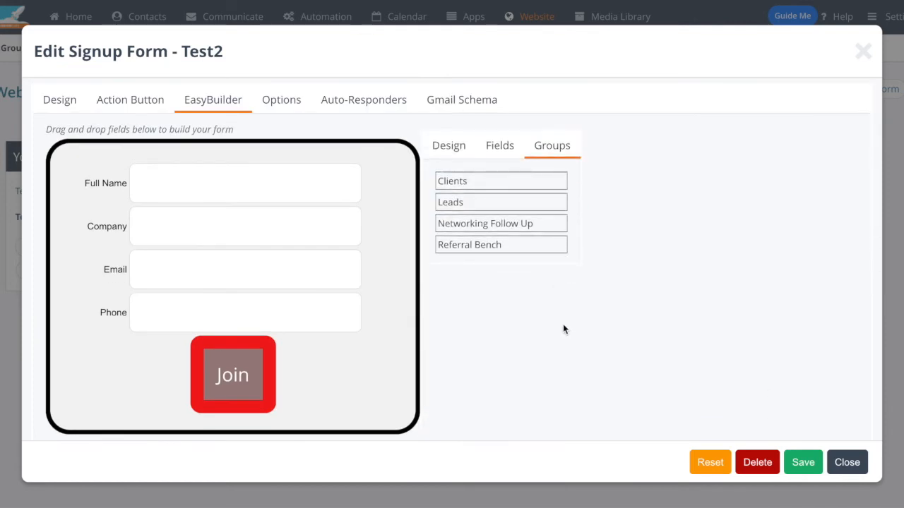
scroll(563, 327, "down", 5)
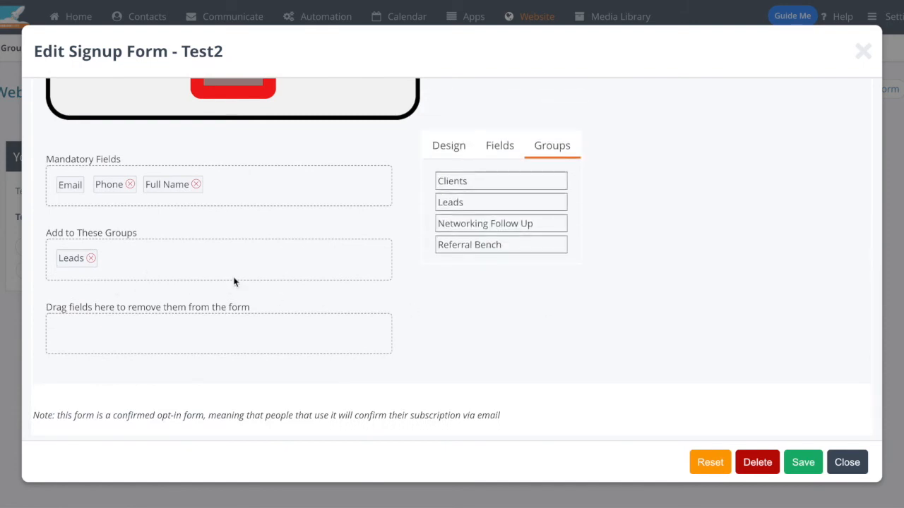
Step: Examine the form's data capture options, including the choices for Allow Free Webmail and Security vs Ease
scroll(257, 194, "up", 5)
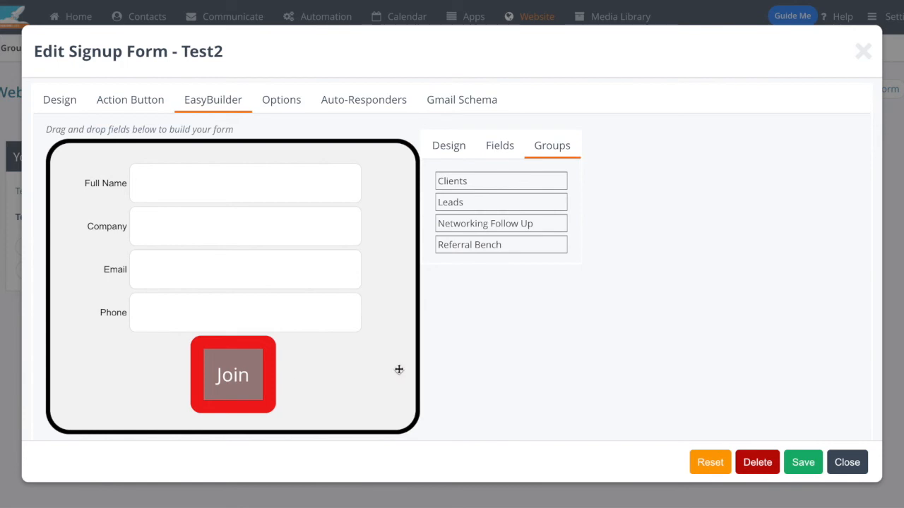
left_click(290, 101)
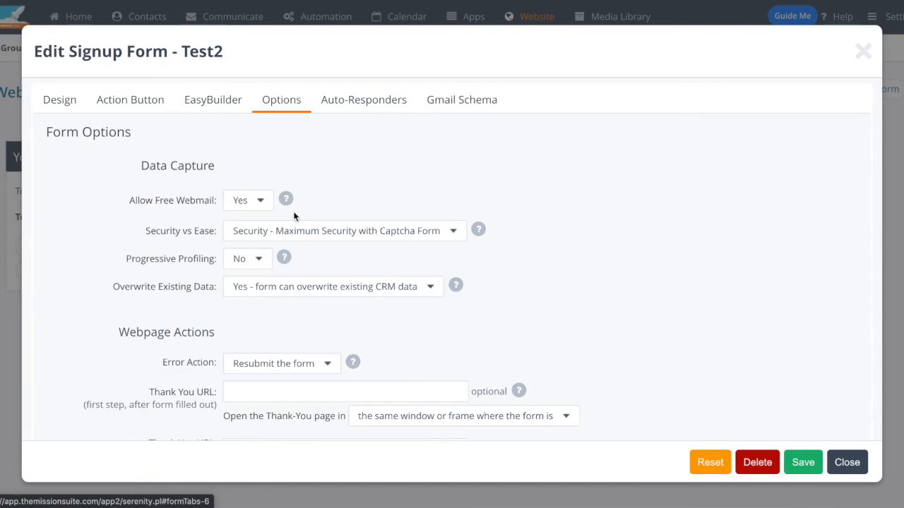
scroll(408, 255, "down", 9)
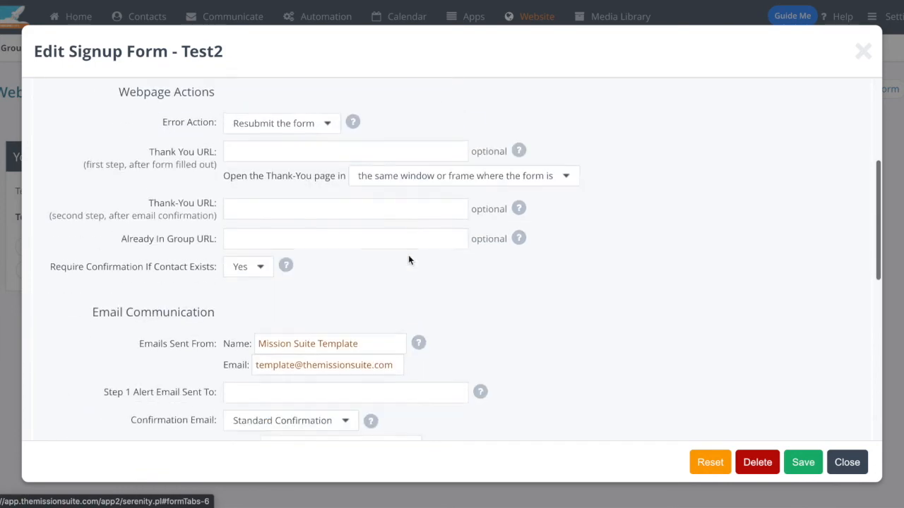
scroll(410, 261, "up", 10)
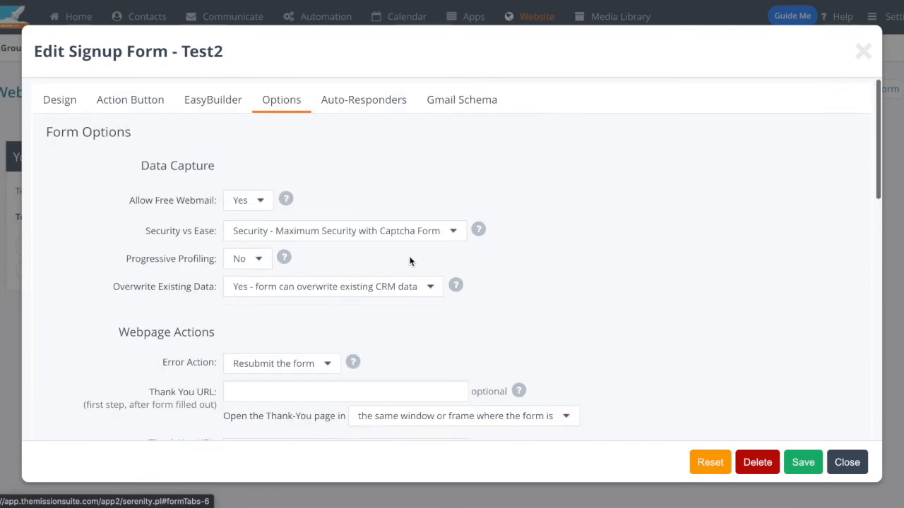
left_click(258, 205)
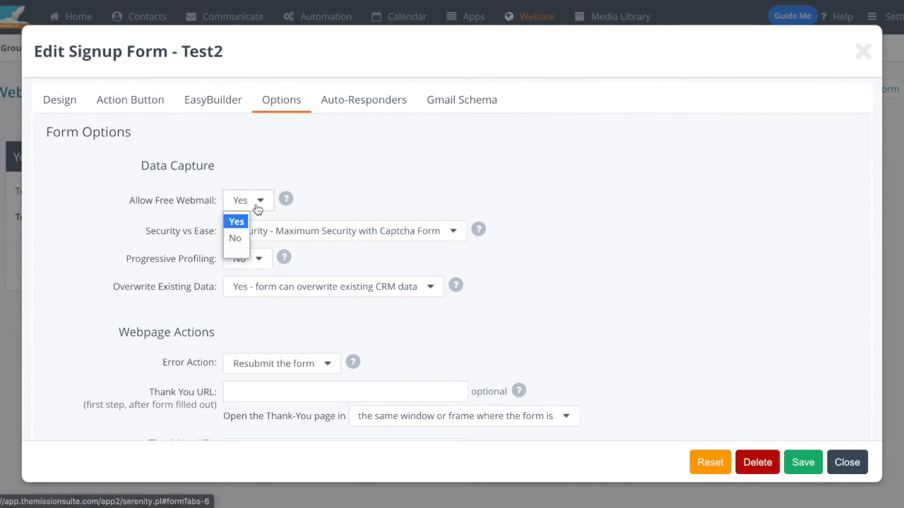
left_click(370, 198)
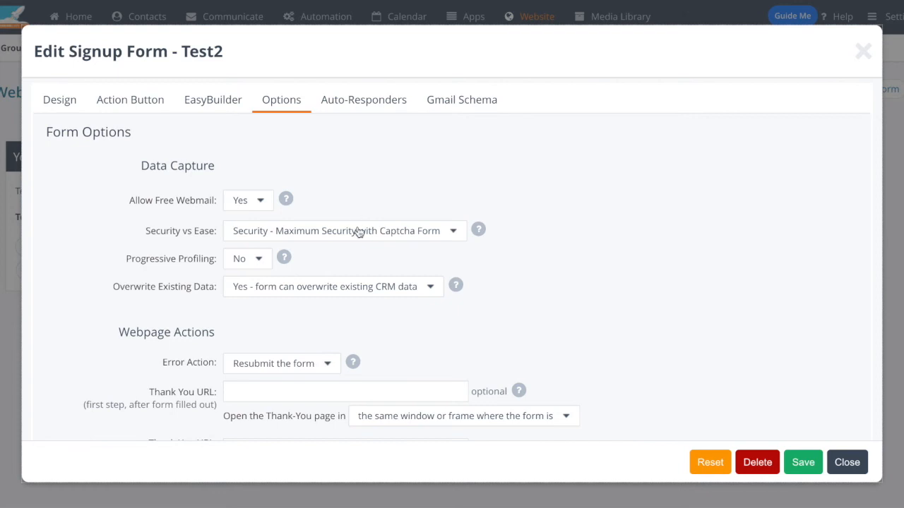
left_click(359, 231)
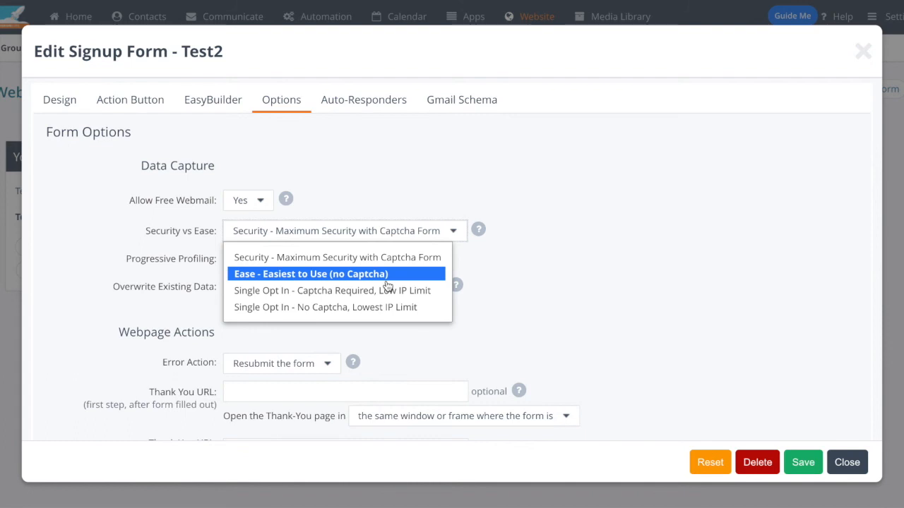
left_click(654, 291)
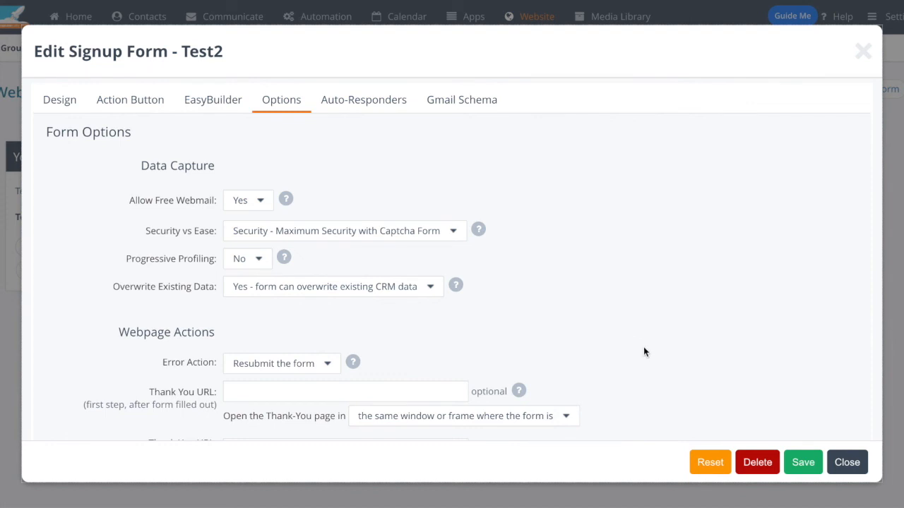
Step: Review the form's webpage actions, email communication and upon-confirmation options
scroll(645, 369, "down", 3)
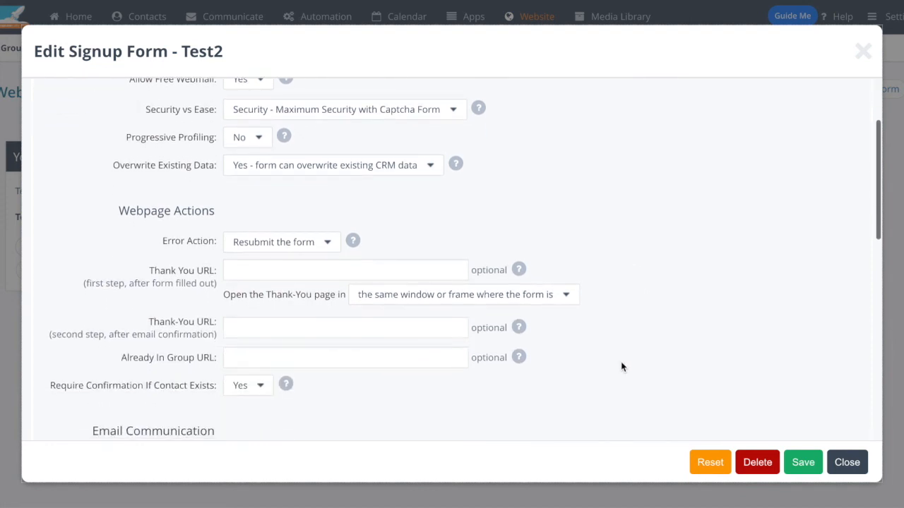
scroll(593, 360, "down", 1)
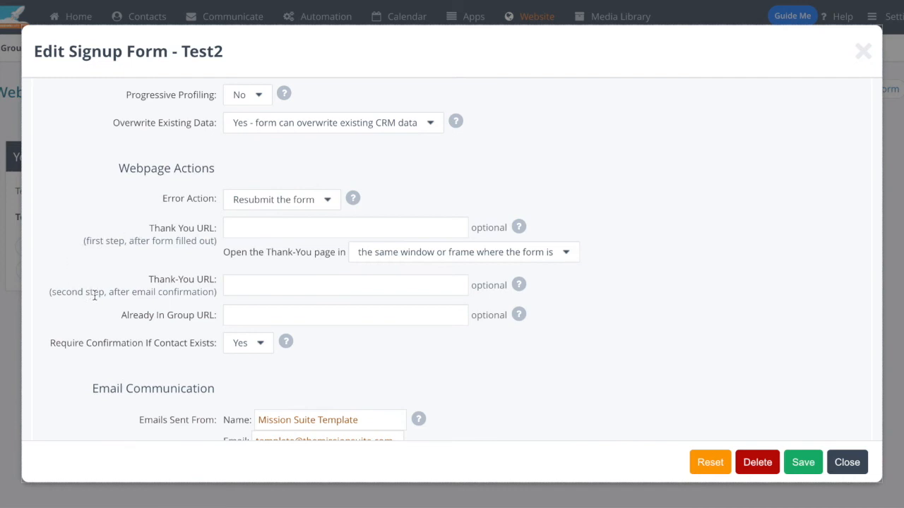
scroll(95, 295, "up", 1)
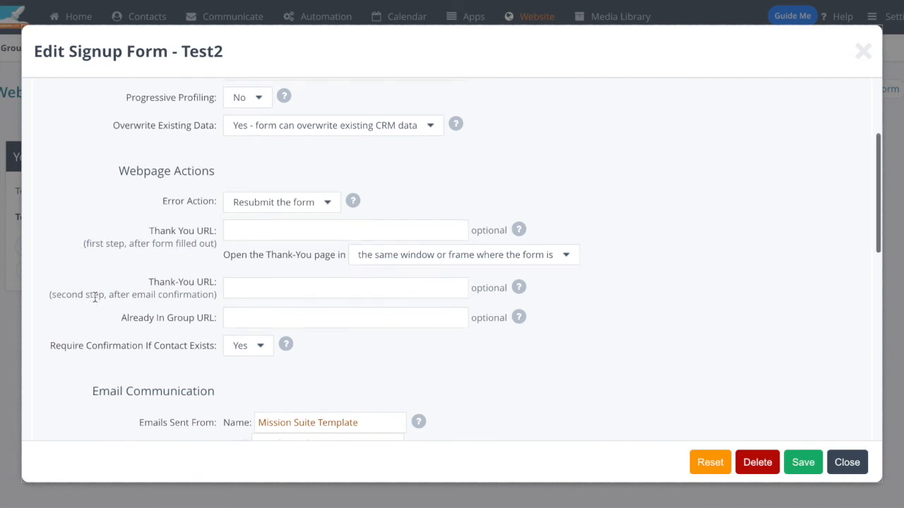
scroll(712, 342, "down", 5)
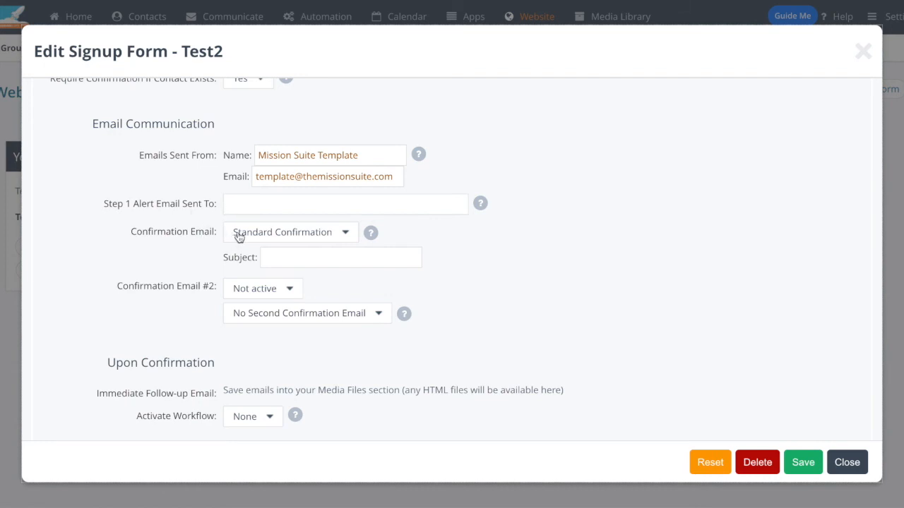
scroll(579, 305, "down", 3)
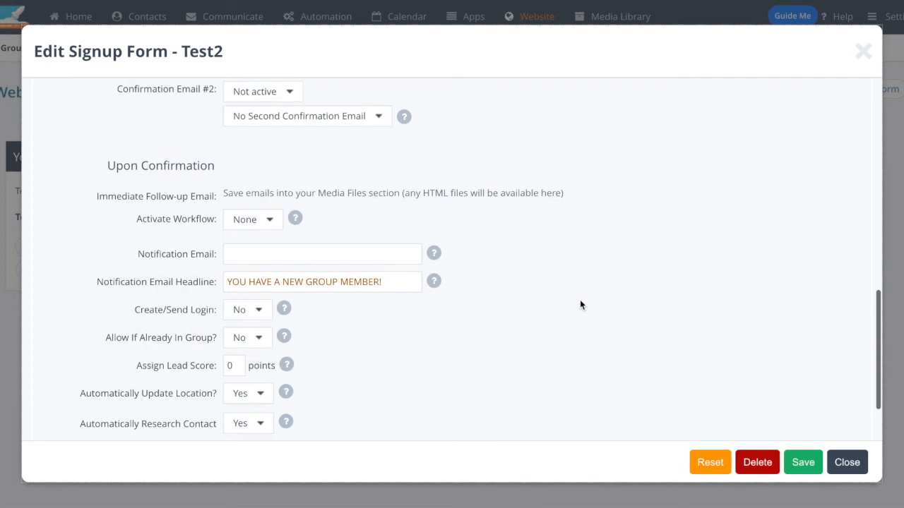
scroll(580, 306, "down", 2)
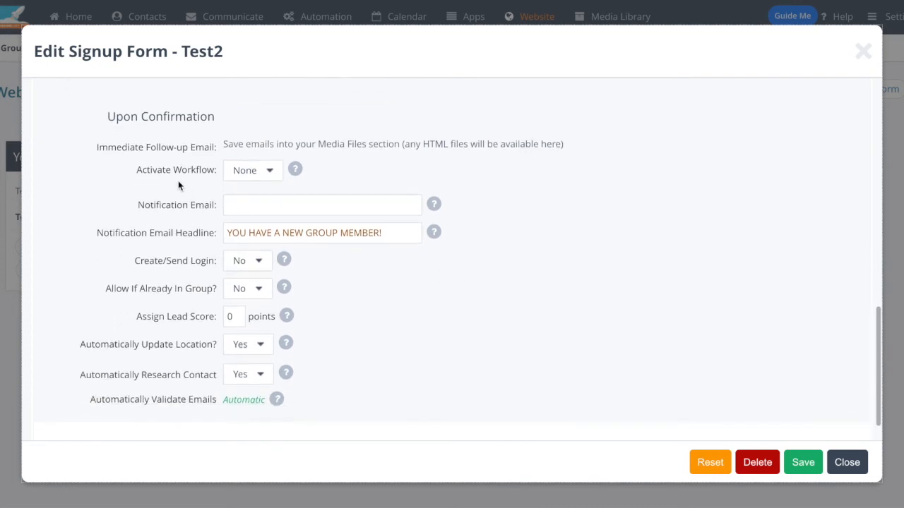
scroll(157, 182, "down", 1)
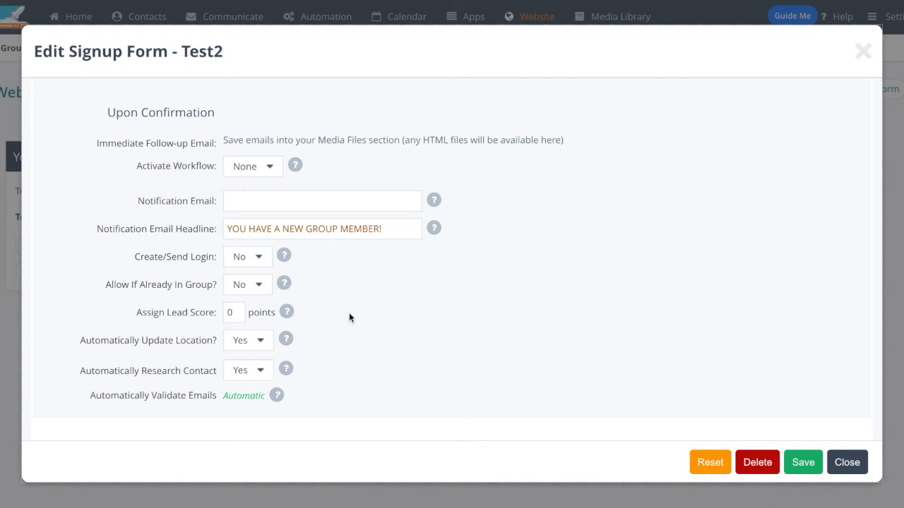
scroll(399, 314, "down", 1)
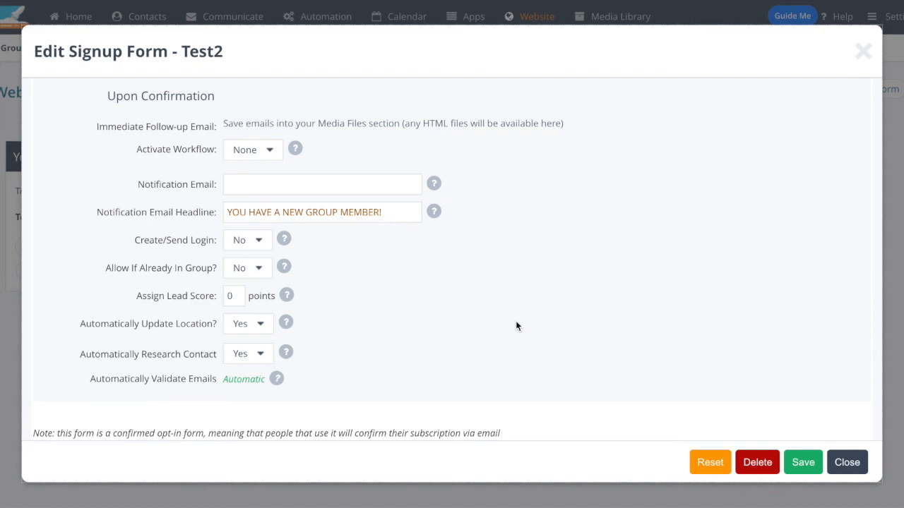
Step: Check the form's auto-responder settings and close the signup form editor
scroll(515, 325, "up", 10)
left_click(357, 99)
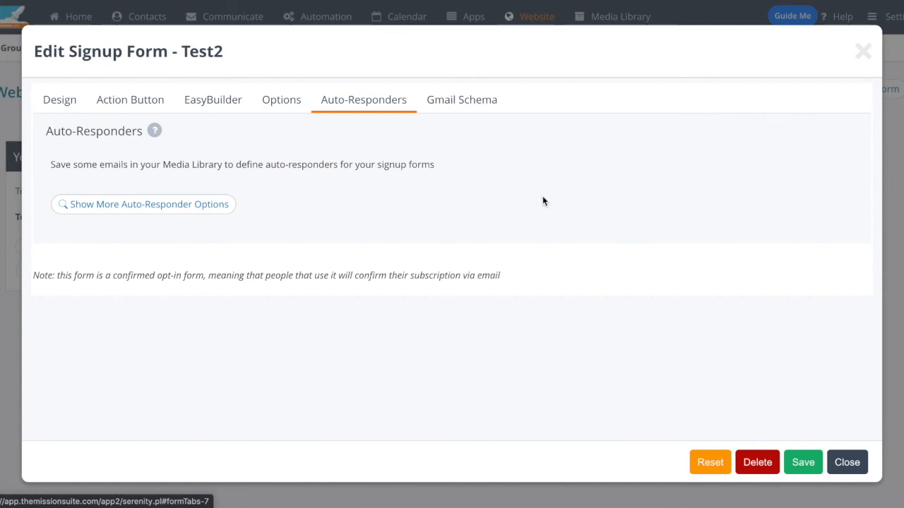
left_click(844, 462)
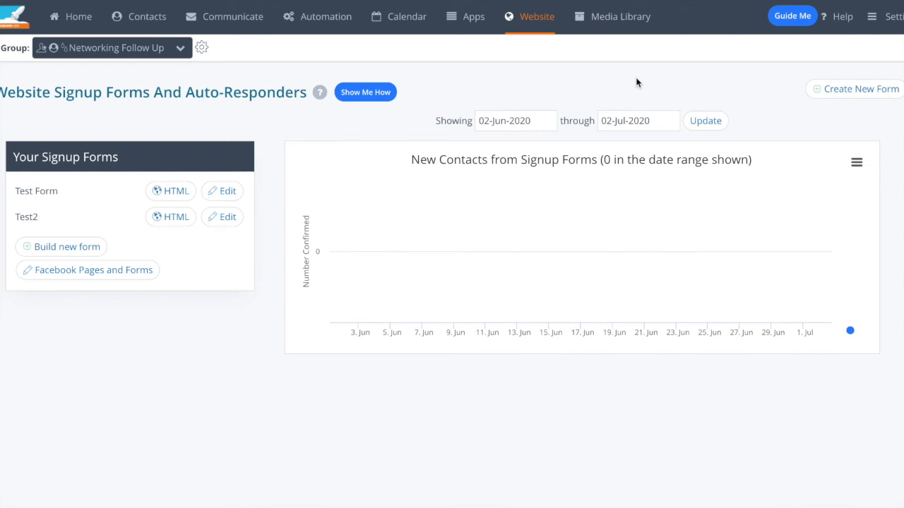
mouse_move(408, 28)
mouse_move(129, 17)
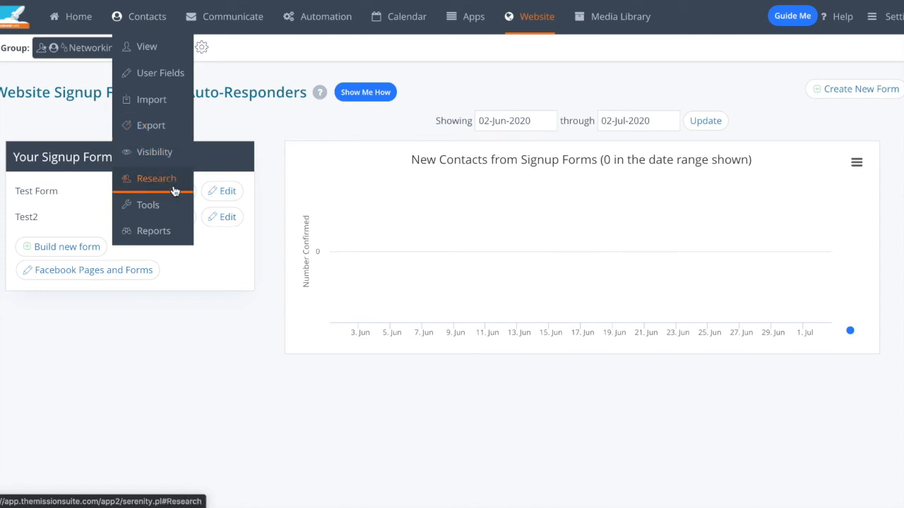
mouse_move(240, 25)
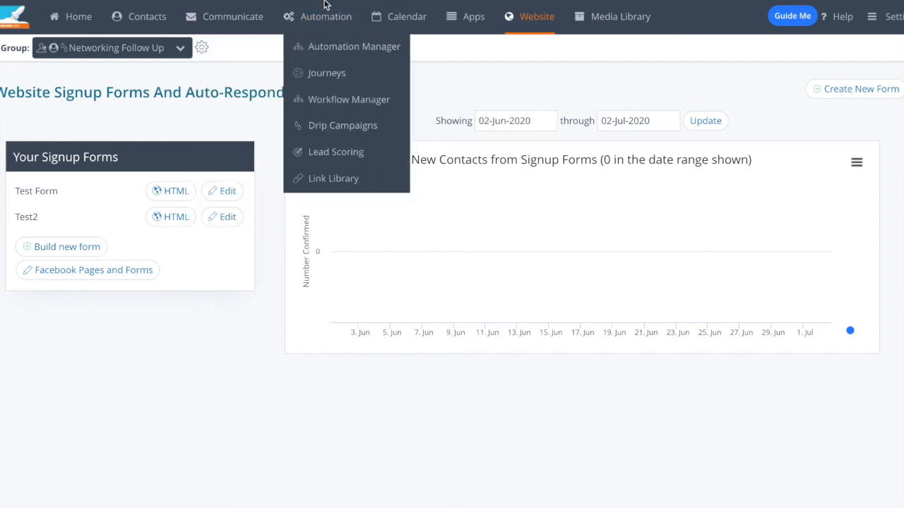
mouse_move(394, 12)
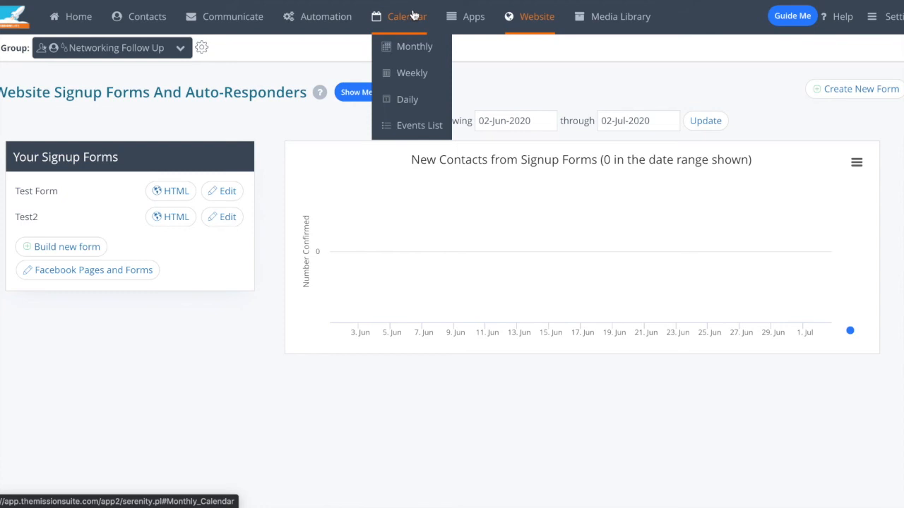
mouse_move(450, 17)
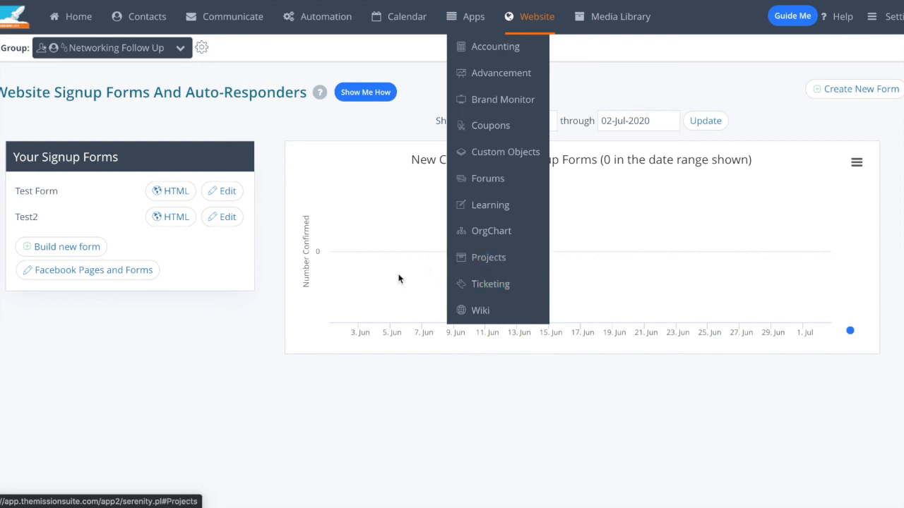
mouse_move(547, 23)
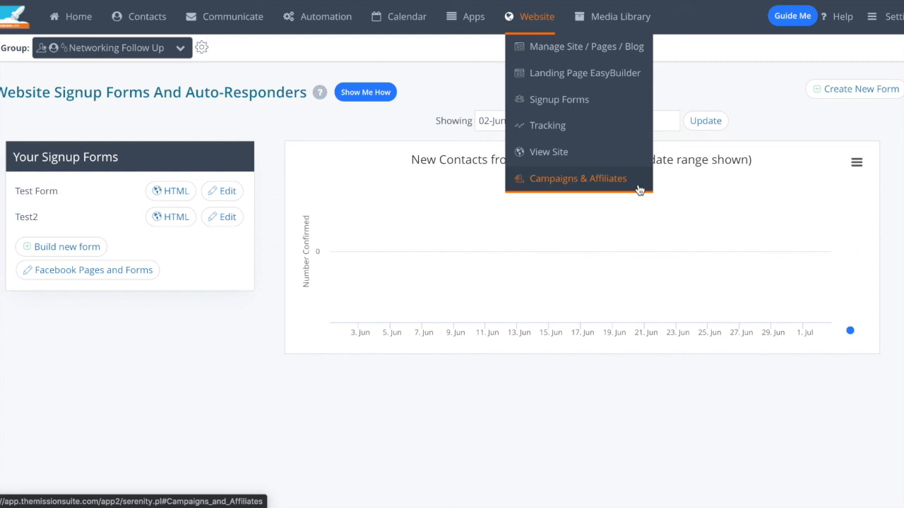
mouse_move(642, 24)
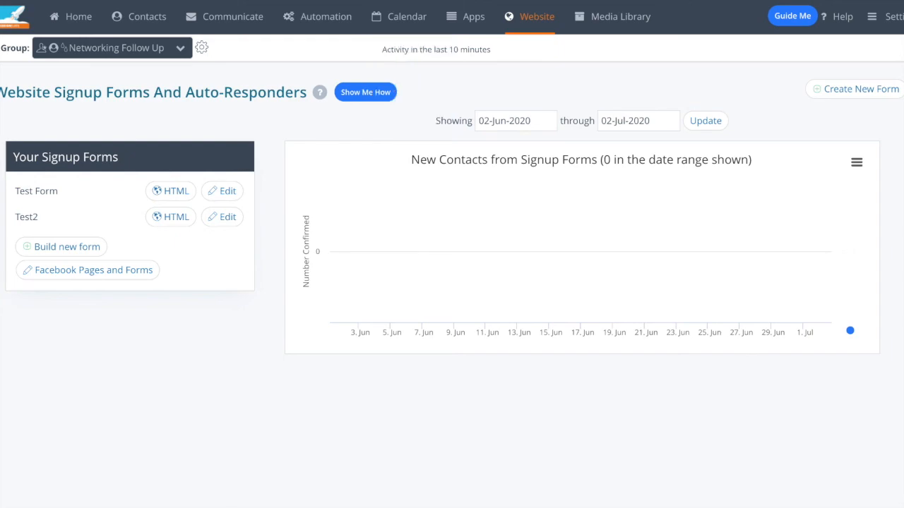
Step: Open the Mission Suite pricing page in a new Incognito window and review the monthly plans and the Core and Basic setup packages
key("ctrl+shift+n")
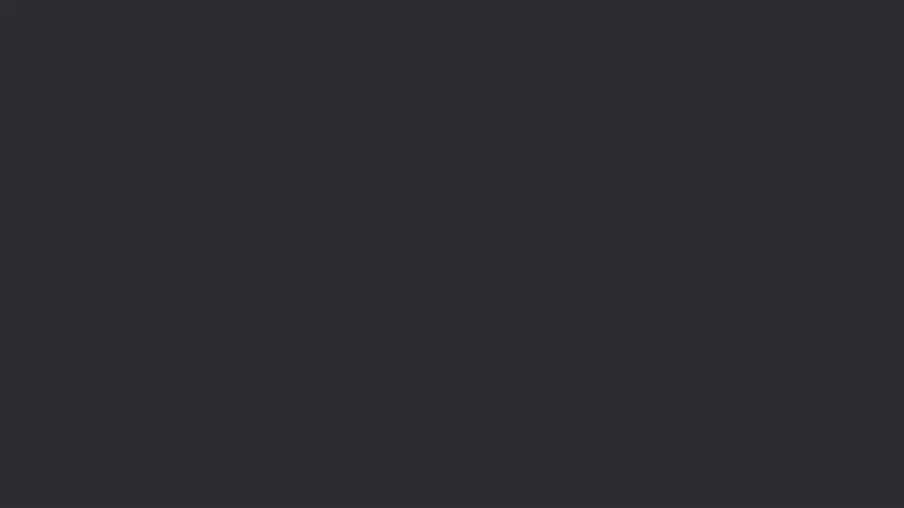
type("themis")
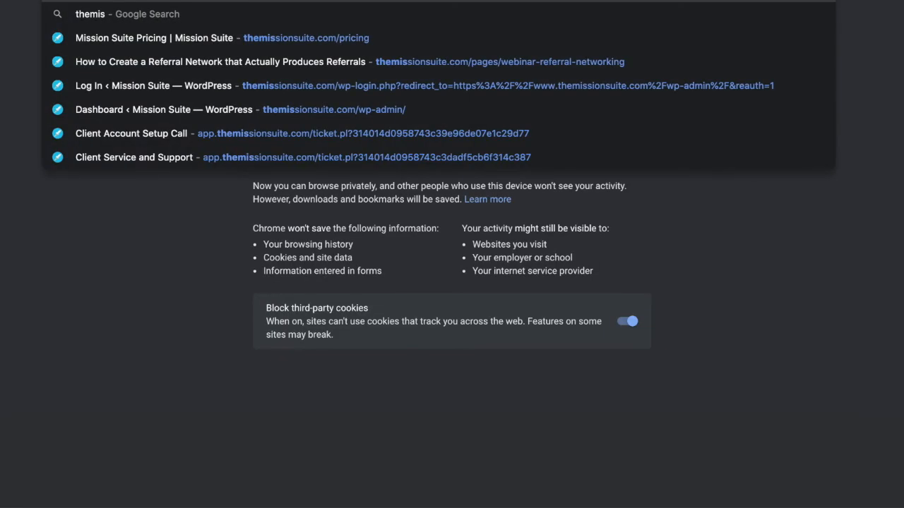
left_click(278, 41)
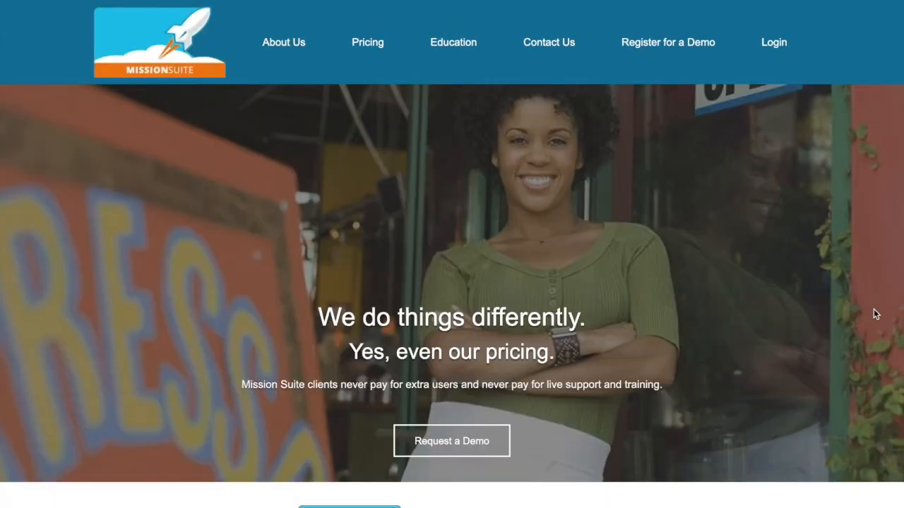
scroll(874, 314, "down", 12)
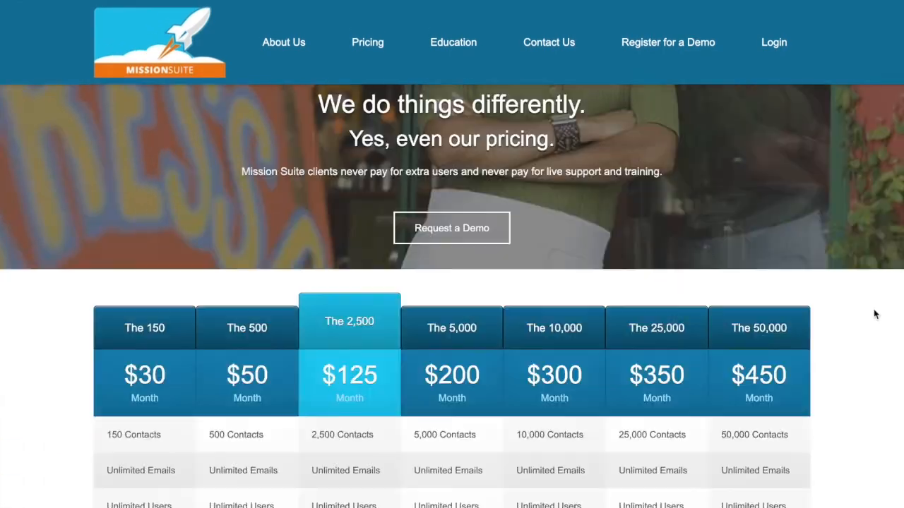
scroll(874, 314, "down", 1)
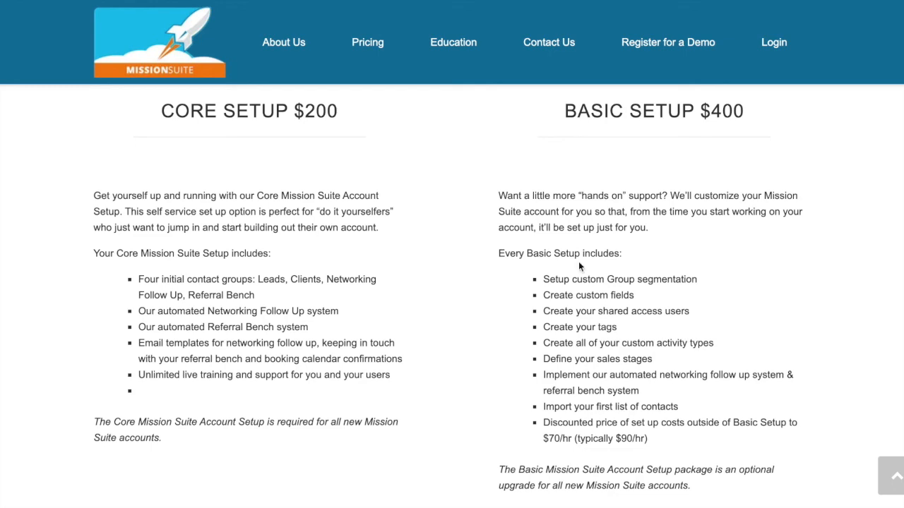
scroll(578, 261, "up", 5)
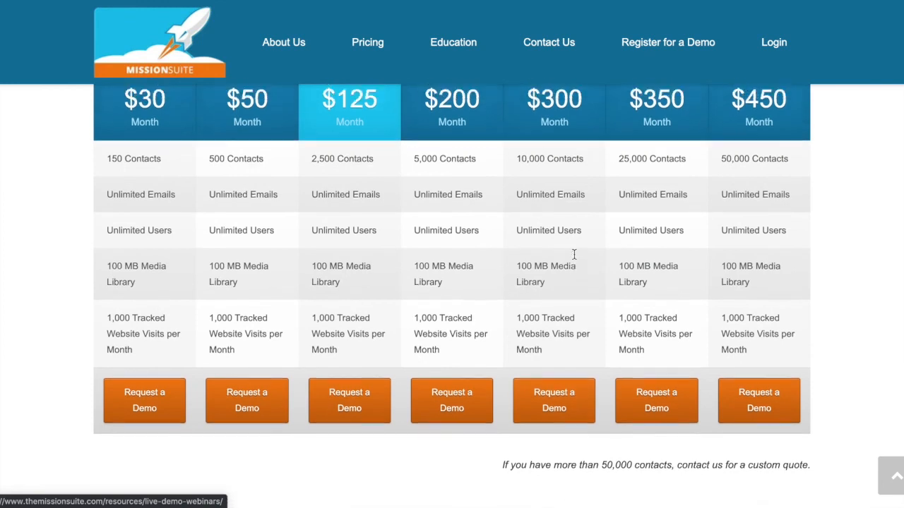
scroll(574, 255, "up", 1)
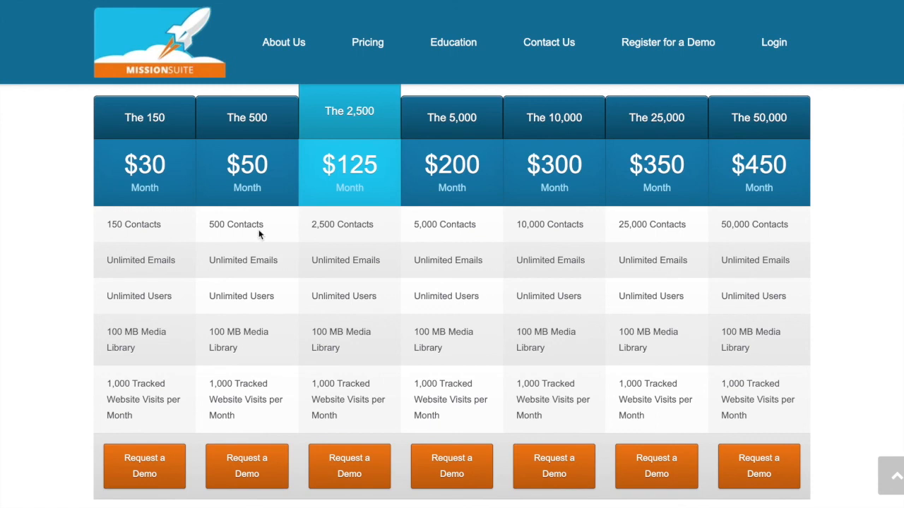
Step: Finish viewing the pricing plans, return to the CRM and open the Networking Follow Up group's contact list
scroll(265, 197, "down", 1)
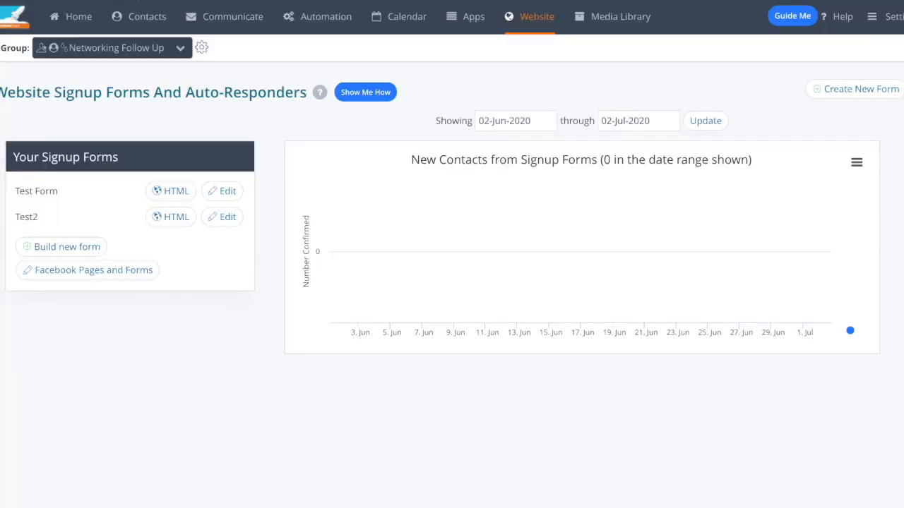
mouse_move(141, 16)
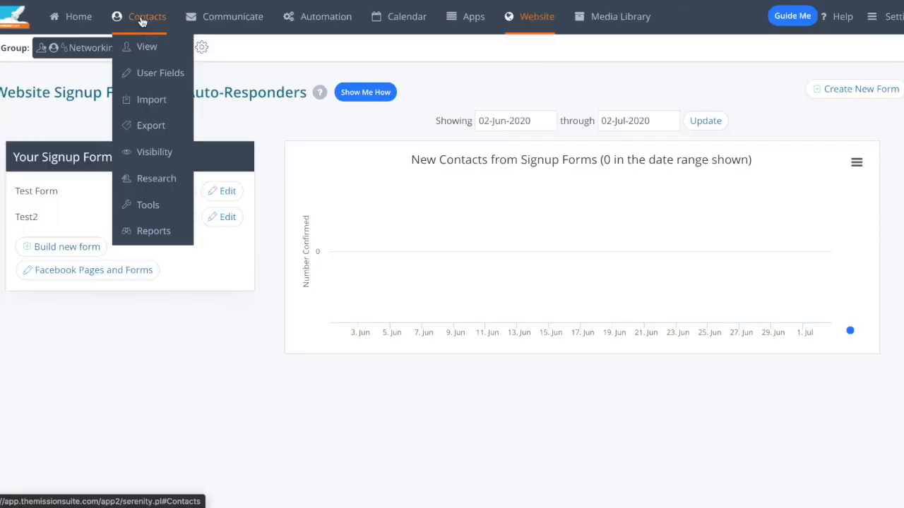
left_click(179, 55)
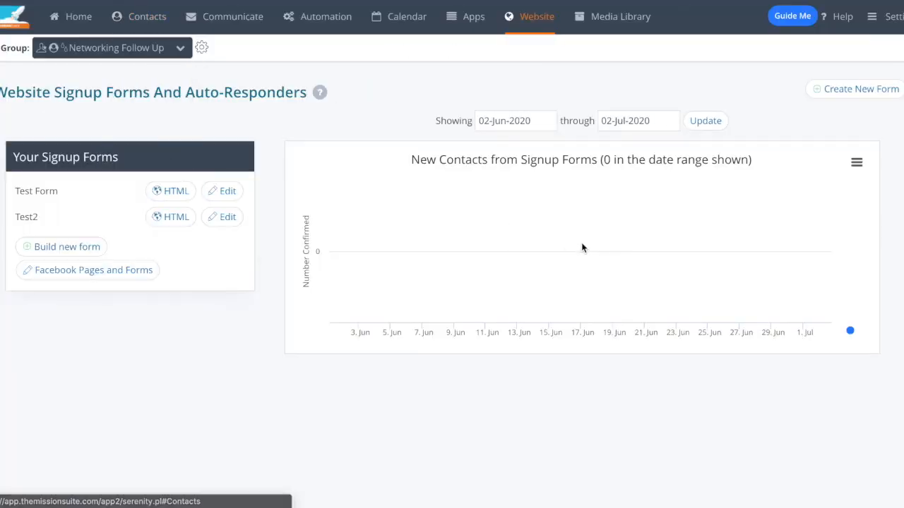
left_click(560, 332)
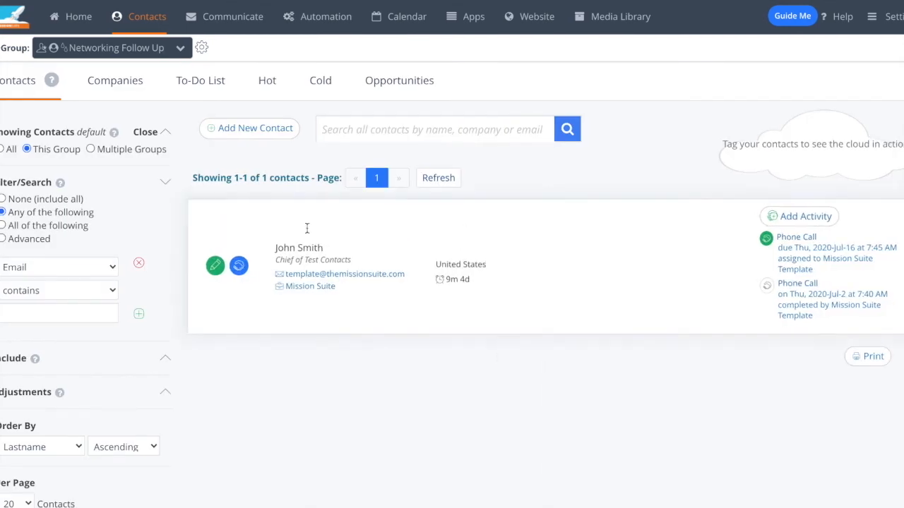
Step: Open the new contact form, check its Automated Follow Up choice and cancel without creating a contact
left_click(254, 130)
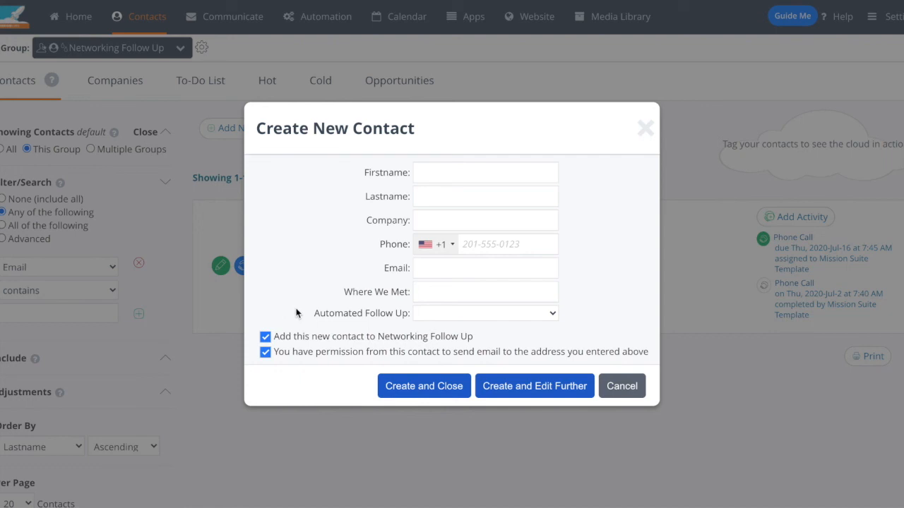
double_click(350, 317)
triple_click(350, 317)
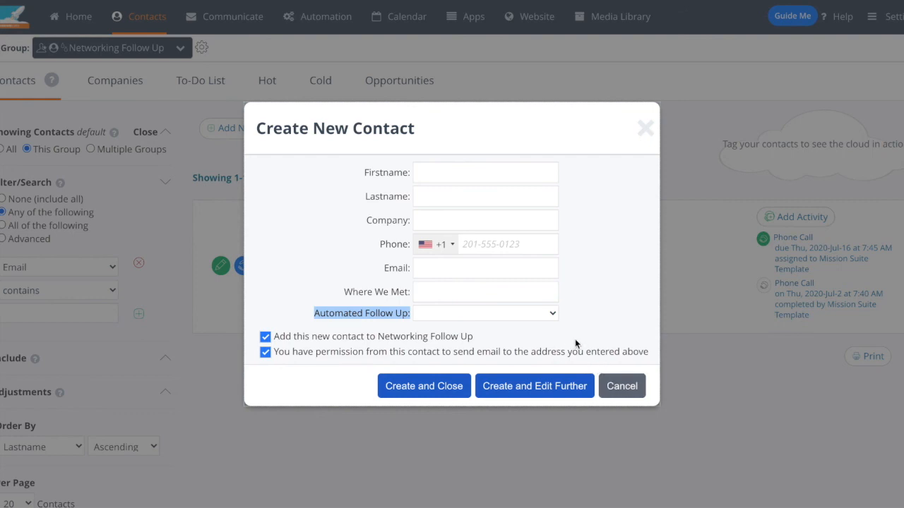
left_click(539, 315)
left_click(635, 397)
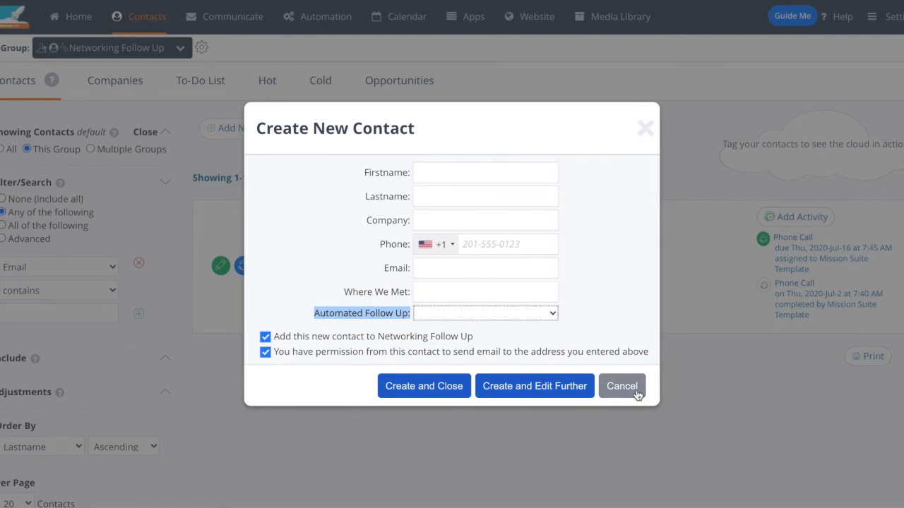
left_click(635, 390)
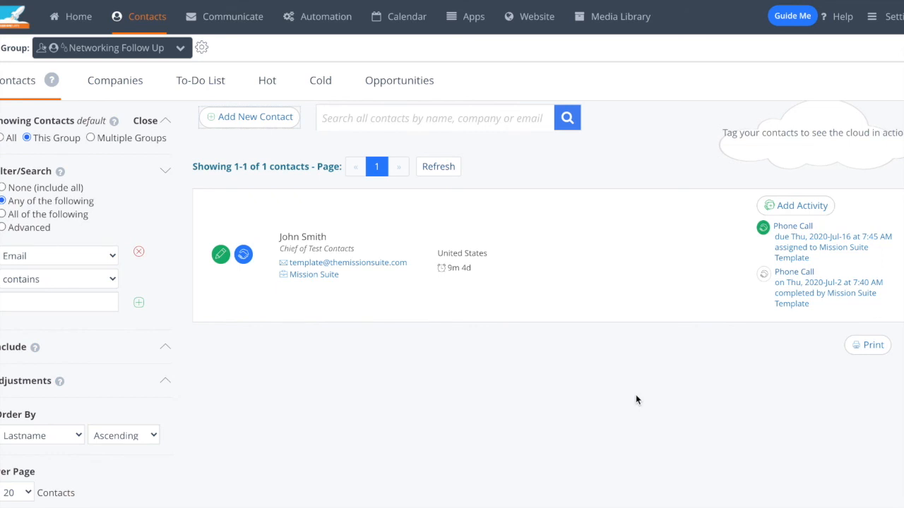
Step: Return to the home dashboard and open the SMS / MMS / Voice page to view its subscription requirements
mouse_move(138, 18)
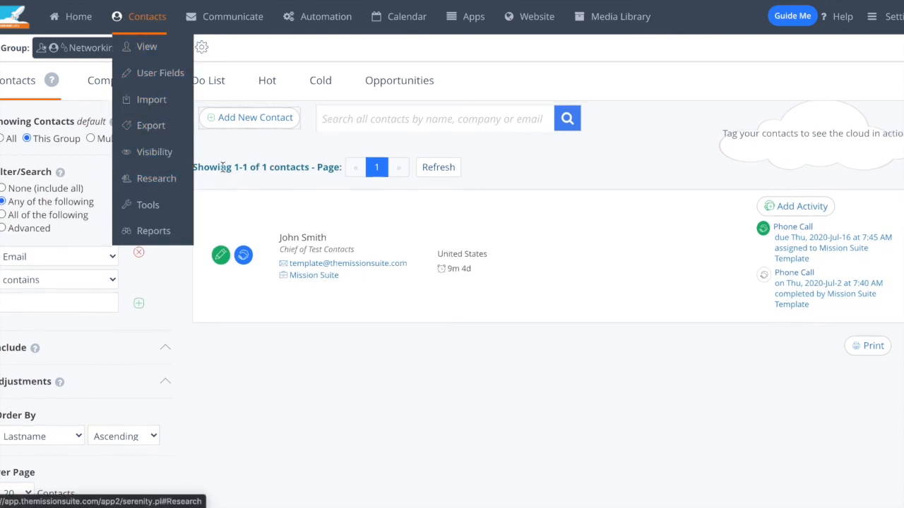
left_click(86, 44)
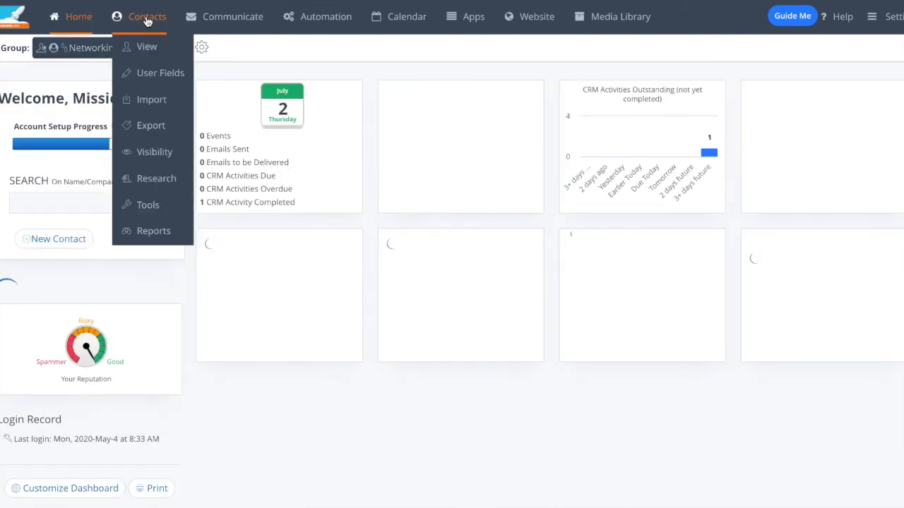
mouse_move(199, 19)
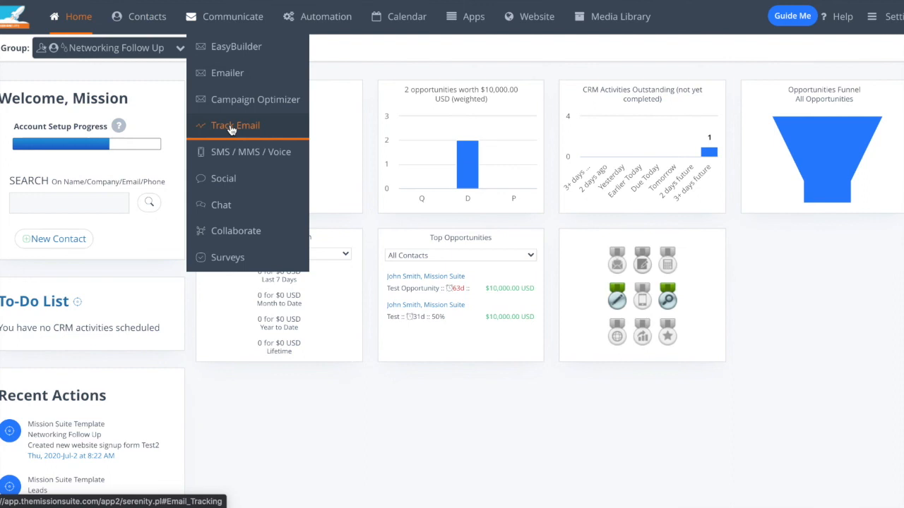
left_click(239, 153)
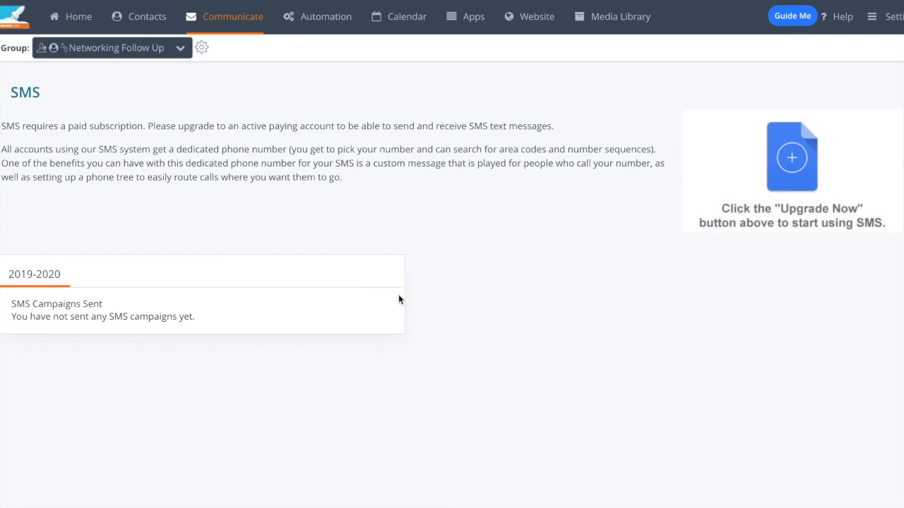
Step: Review the subscription plans and concierge services in the account settings, and return to the home dashboard
left_click(888, 16)
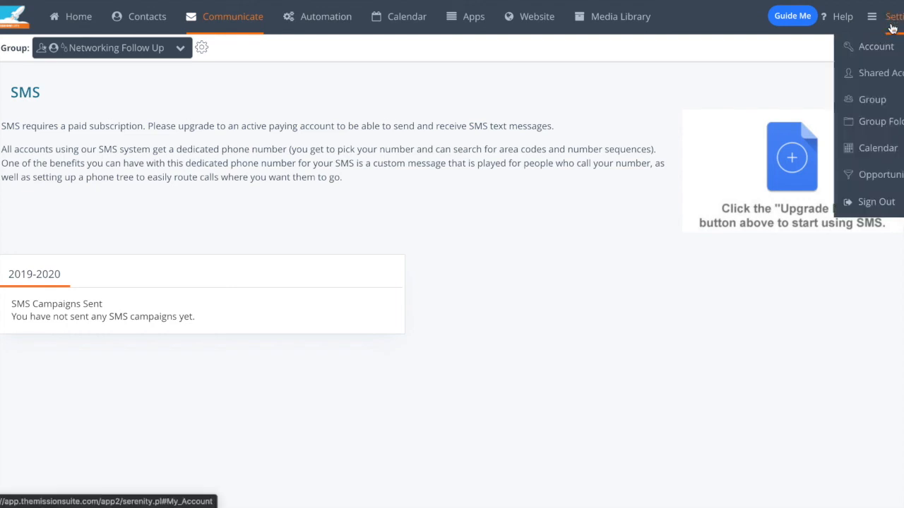
left_click(898, 47)
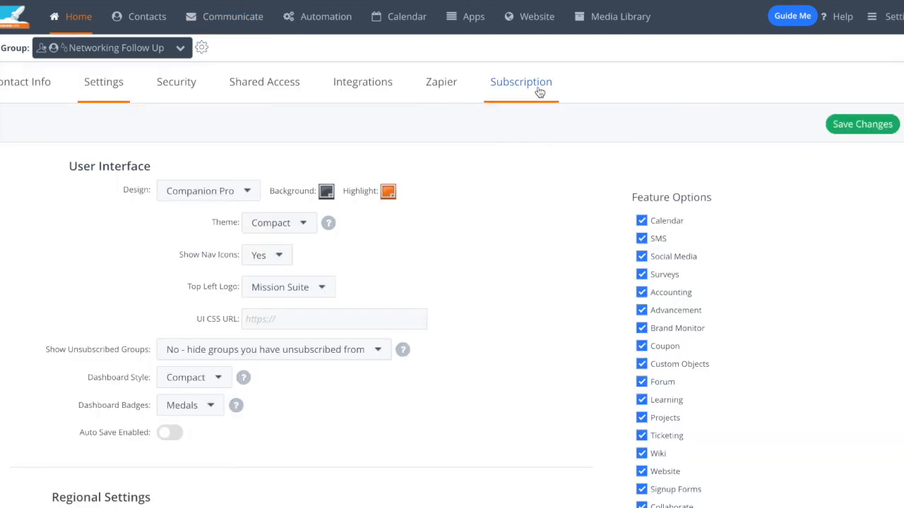
left_click(539, 91)
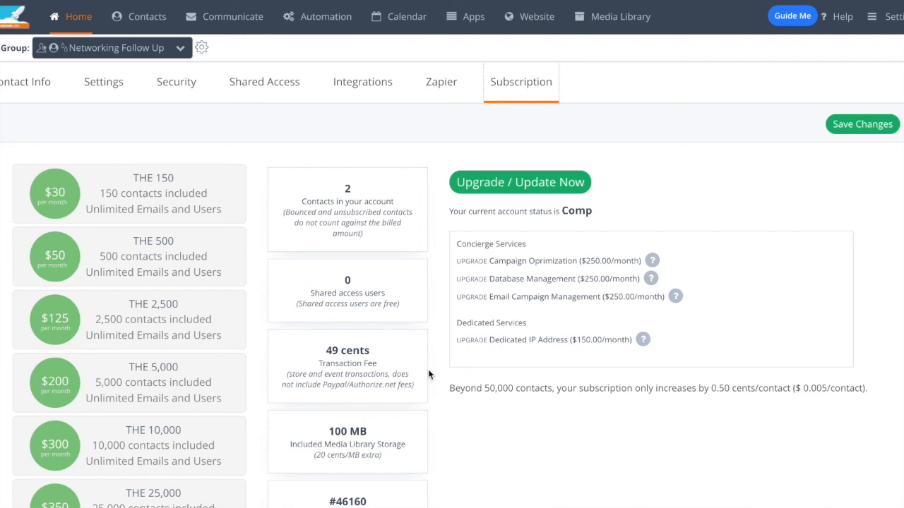
scroll(428, 374, "down", 3)
left_click(78, 17)
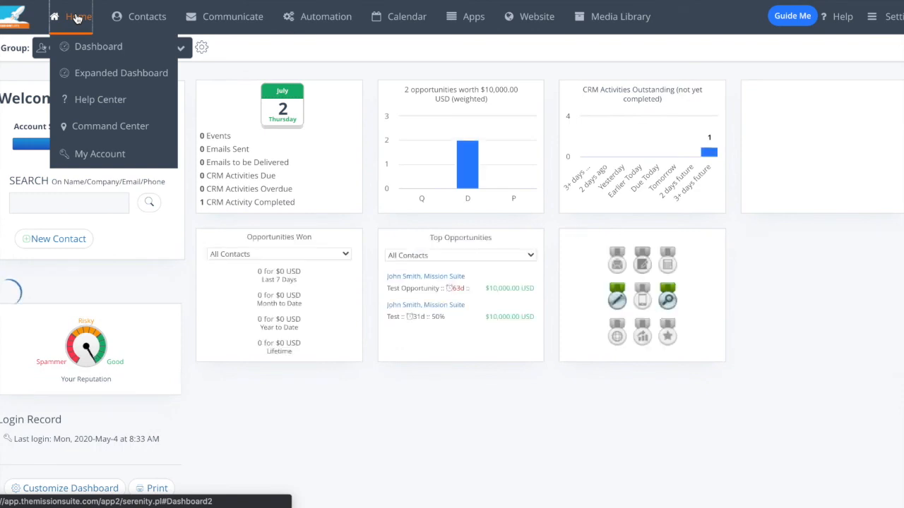